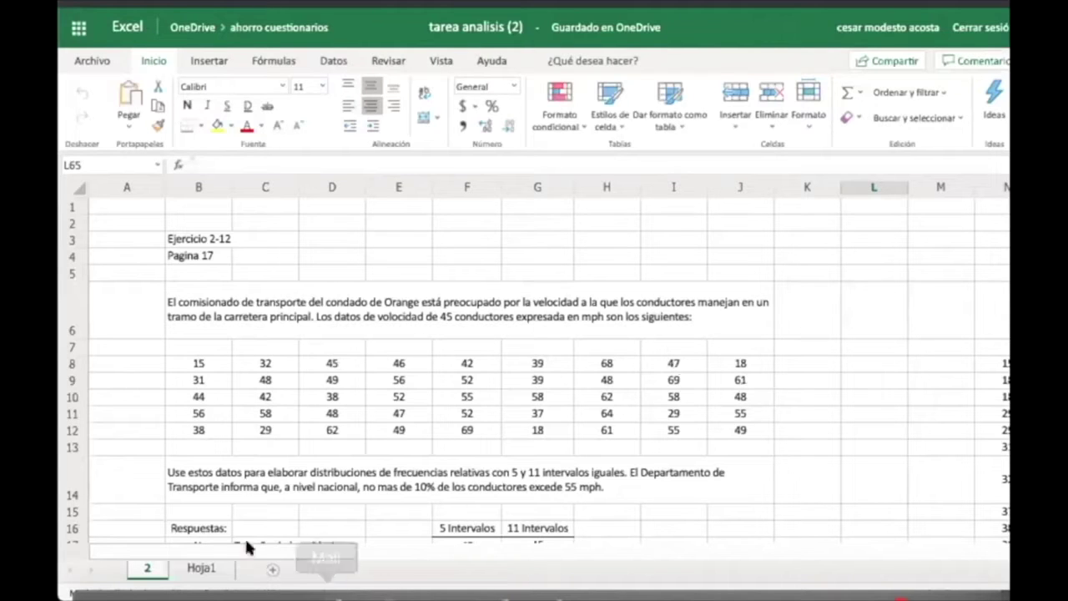
Review the ordered list of 45 driver speeds in columns N and O, from row 8 to its end.
left_click_drag(284, 551, 386, 551)
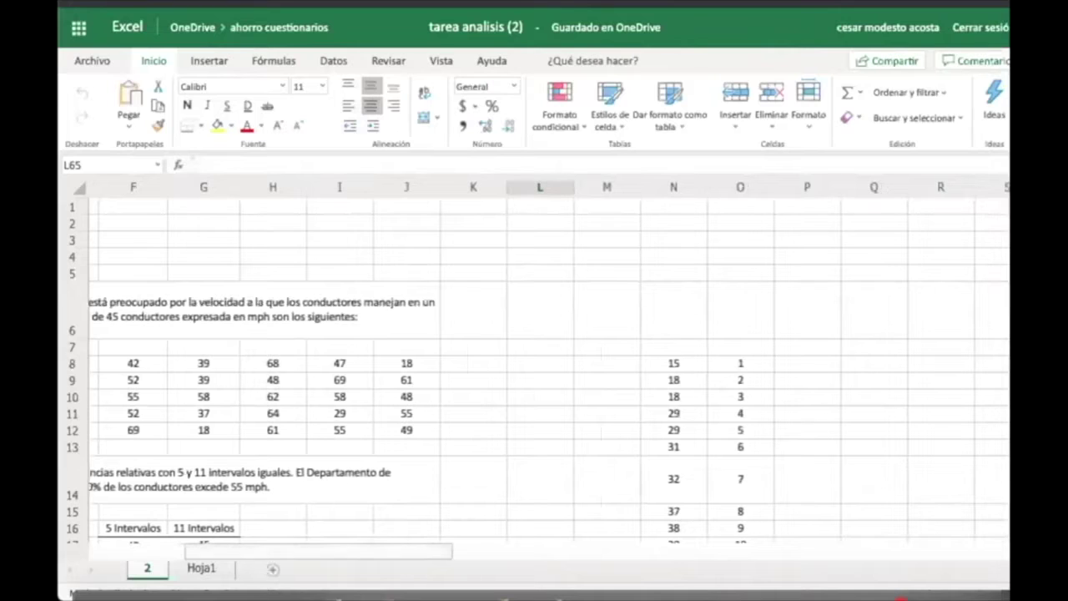
scroll(539, 371, "down", 1)
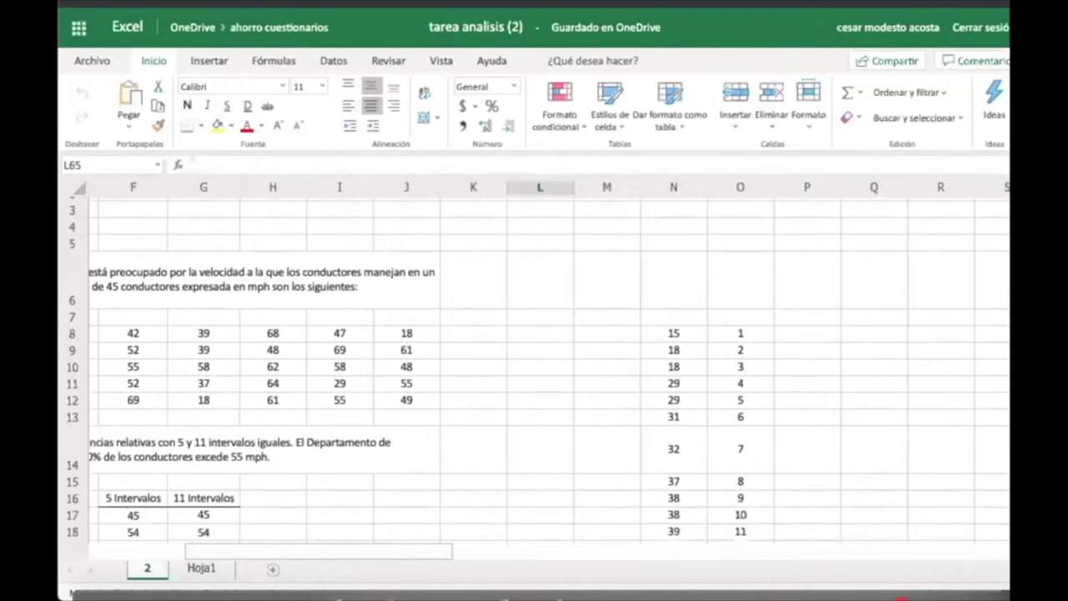
scroll(539, 371, "down", 1)
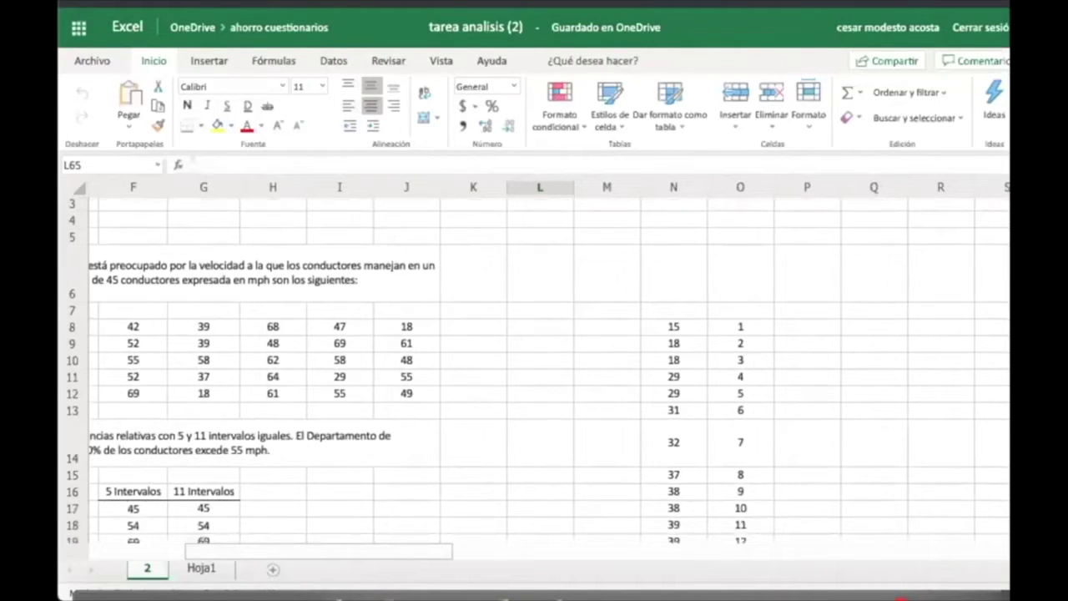
left_click_drag(722, 311, 677, 332)
left_click(692, 329)
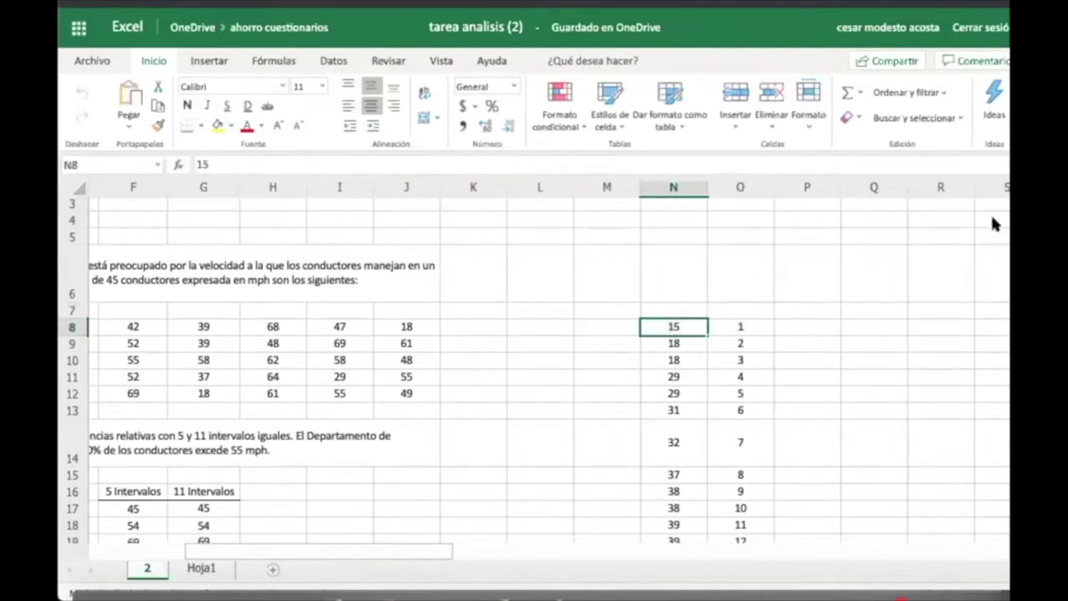
scroll(990, 229, "down", 10)
scroll(691, 420, "down", 5)
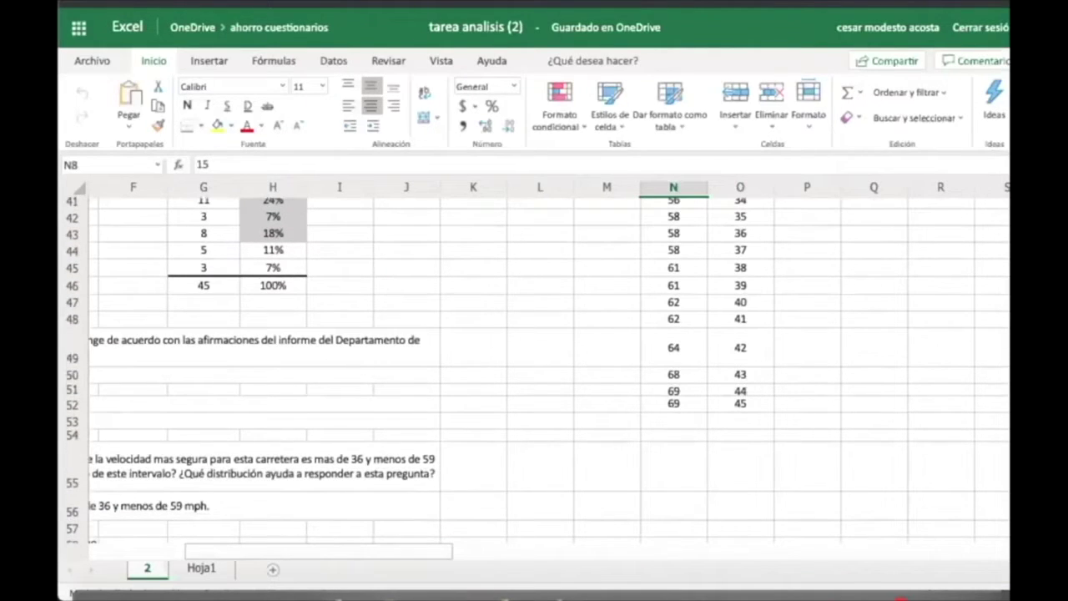
scroll(549, 369, "up", 15)
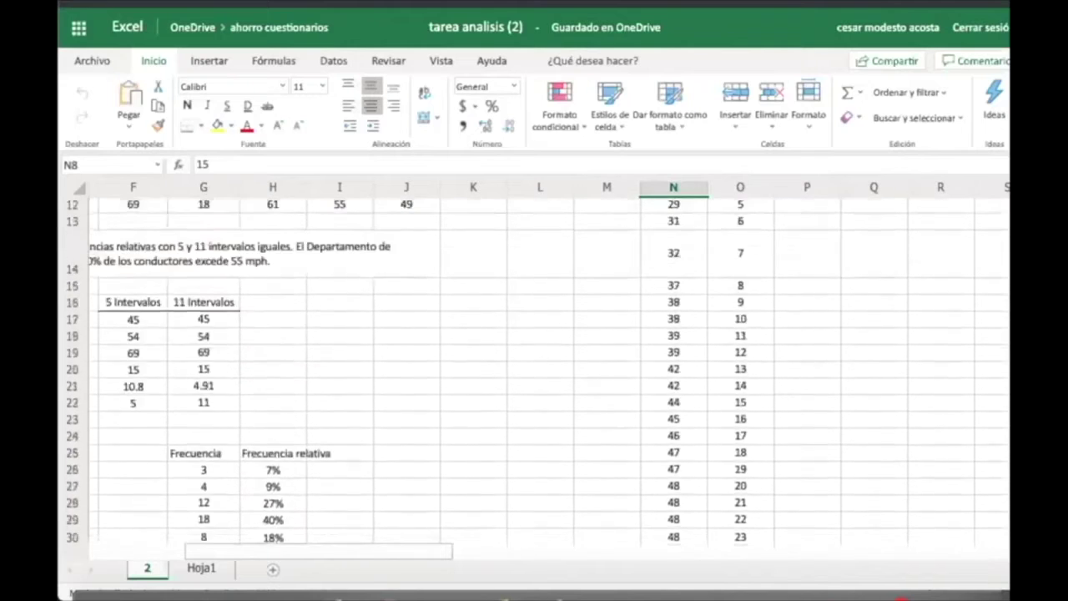
scroll(549, 370, "up", 5)
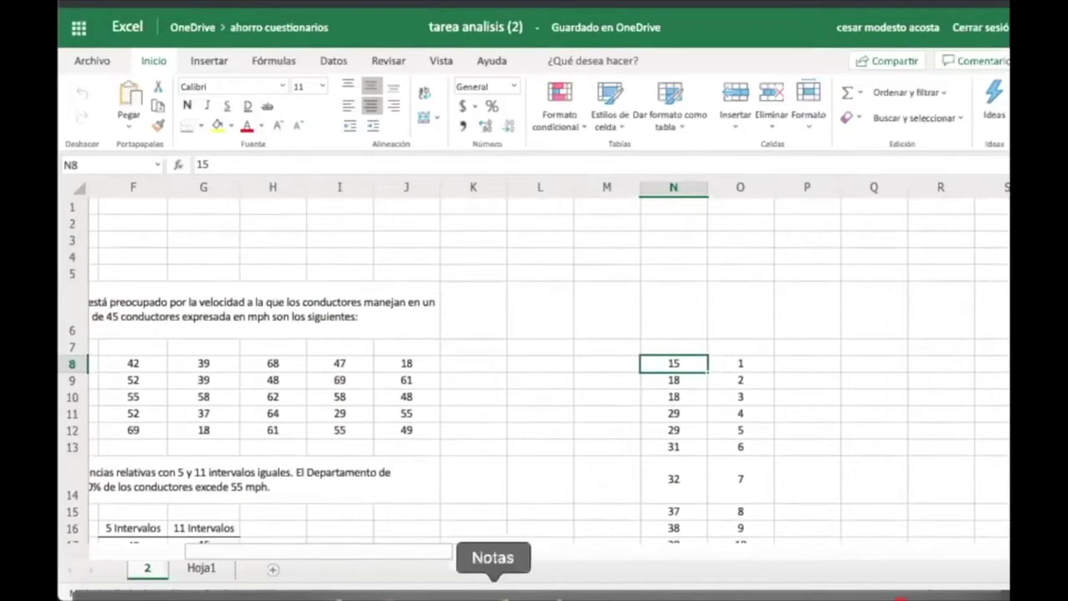
Review the exercise statement, the original speed data and the Respuestas summary above the frequency tables.
scroll(336, 537, "left", 5)
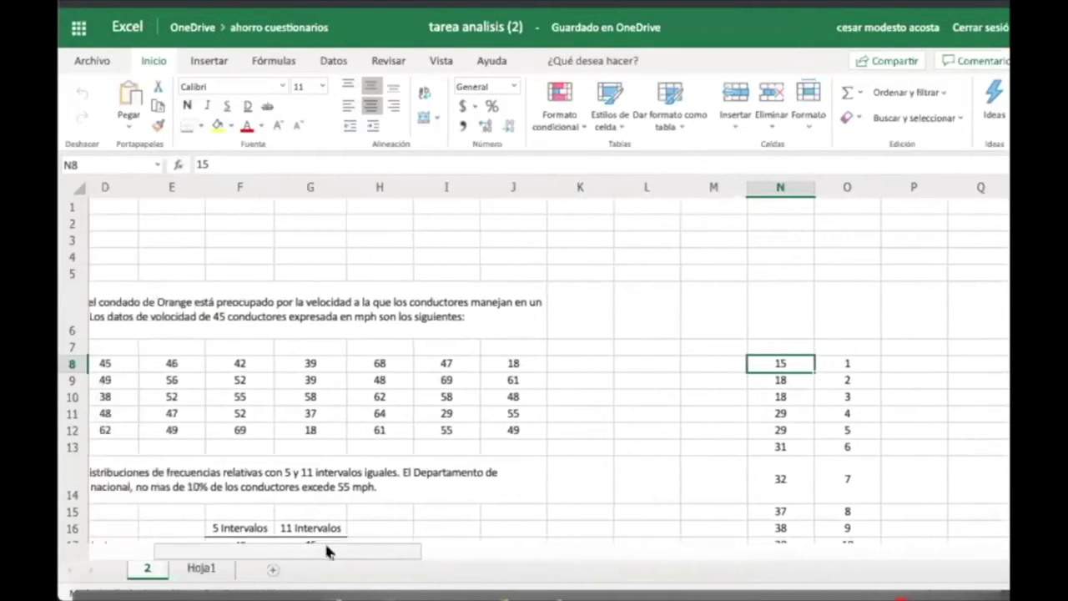
scroll(267, 538, "left", 2)
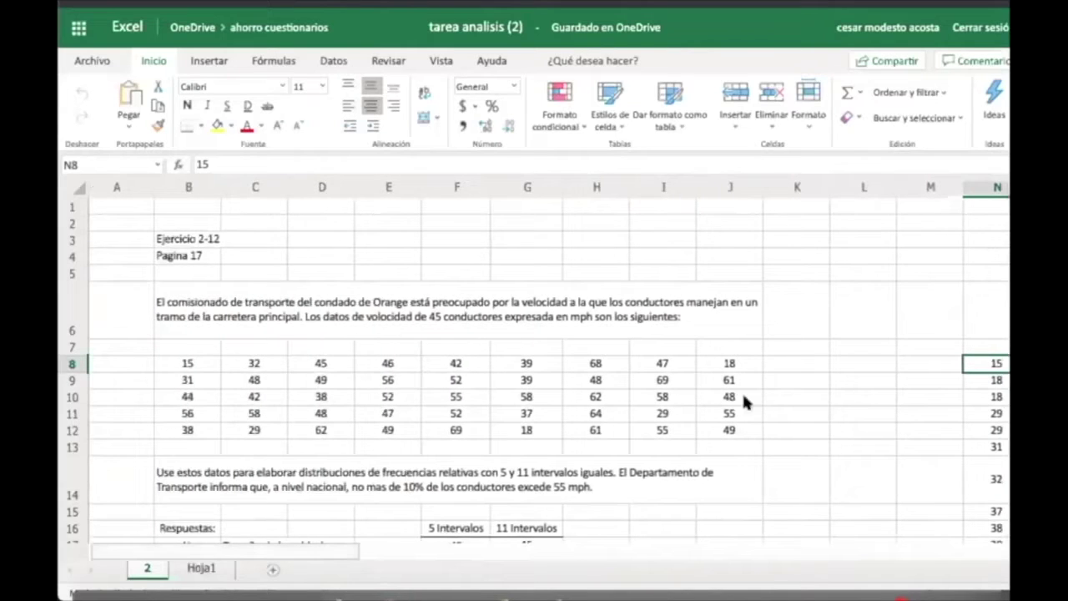
scroll(534, 372, "down", 5)
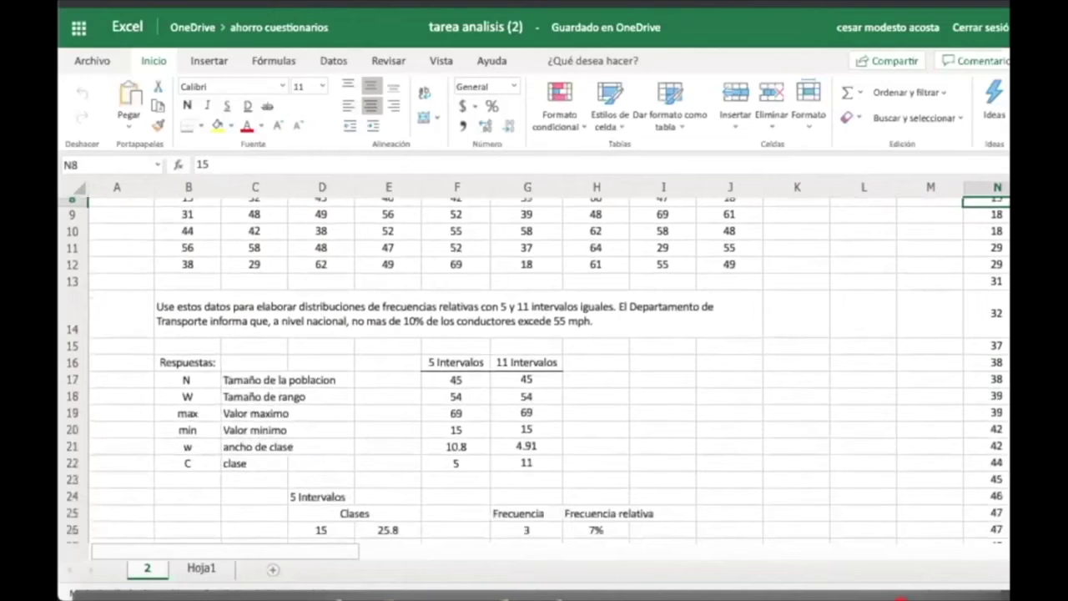
scroll(867, 292, "down", 1)
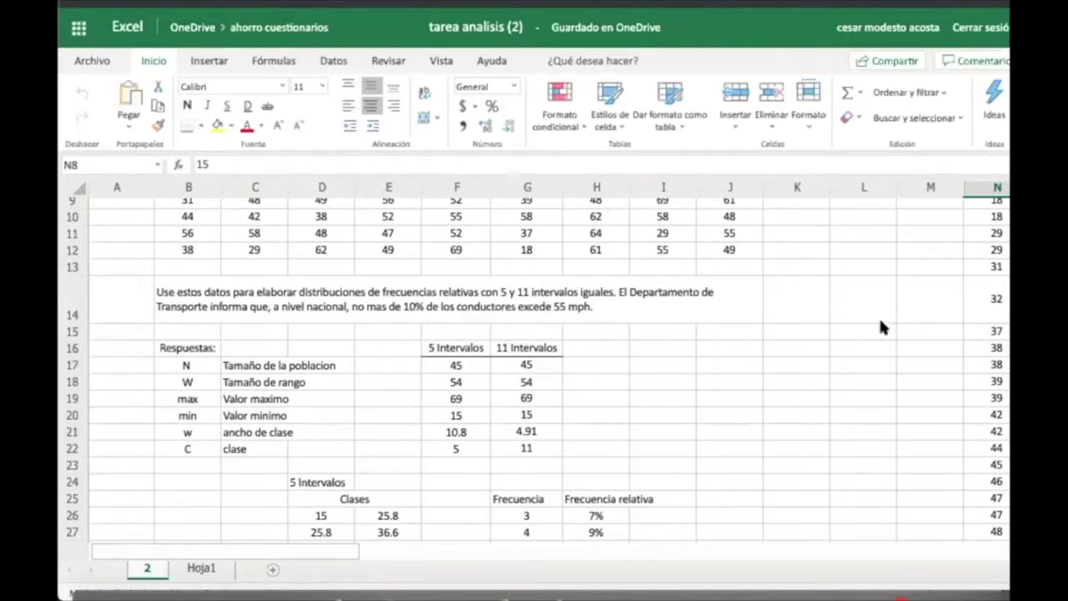
scroll(538, 370, "down", 3)
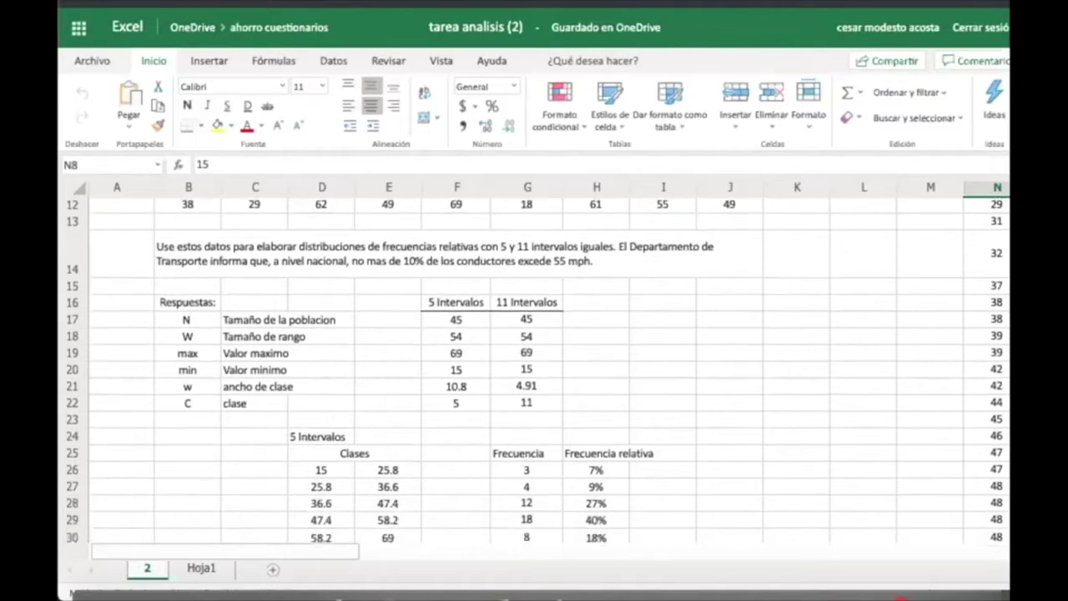
scroll(538, 371, "down", 1)
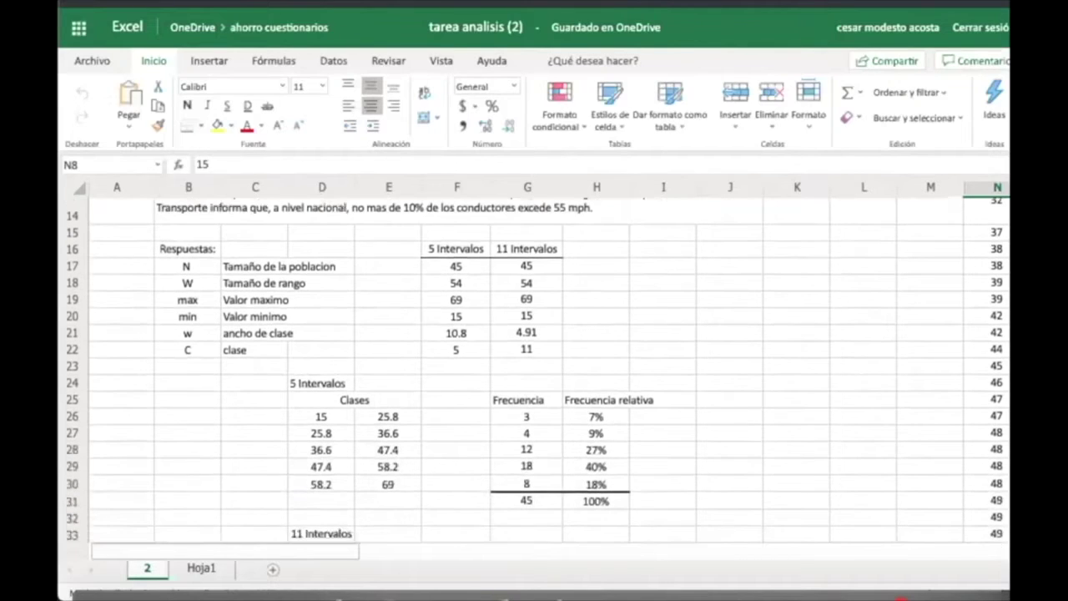
scroll(538, 370, "down", 1)
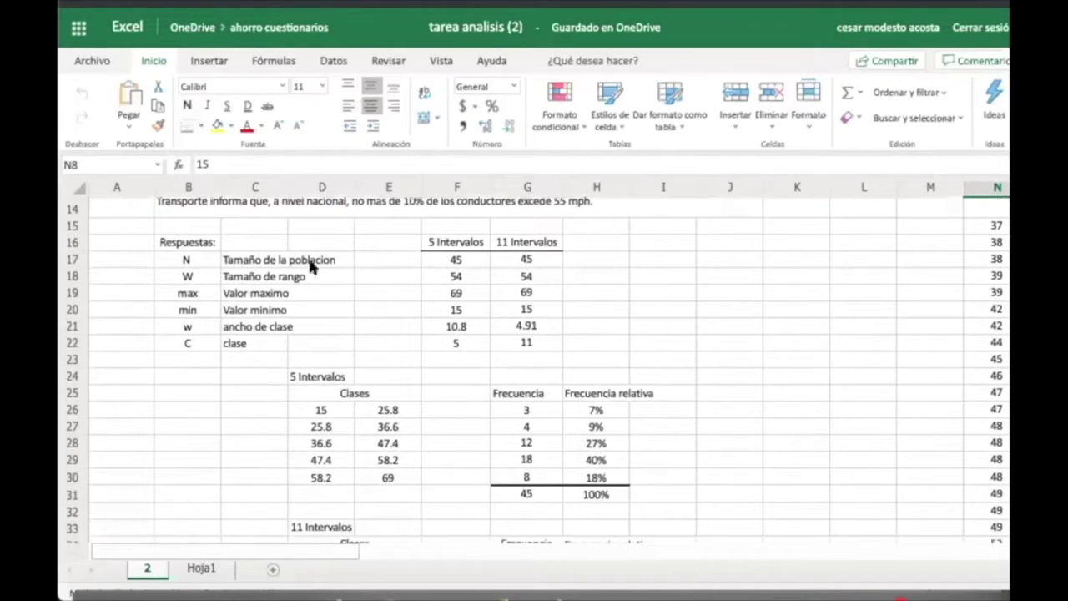
Examine the population size N in row 17 for both the 5-interval and 11-interval columns.
left_click(185, 261)
left_click(439, 260)
left_click(501, 261)
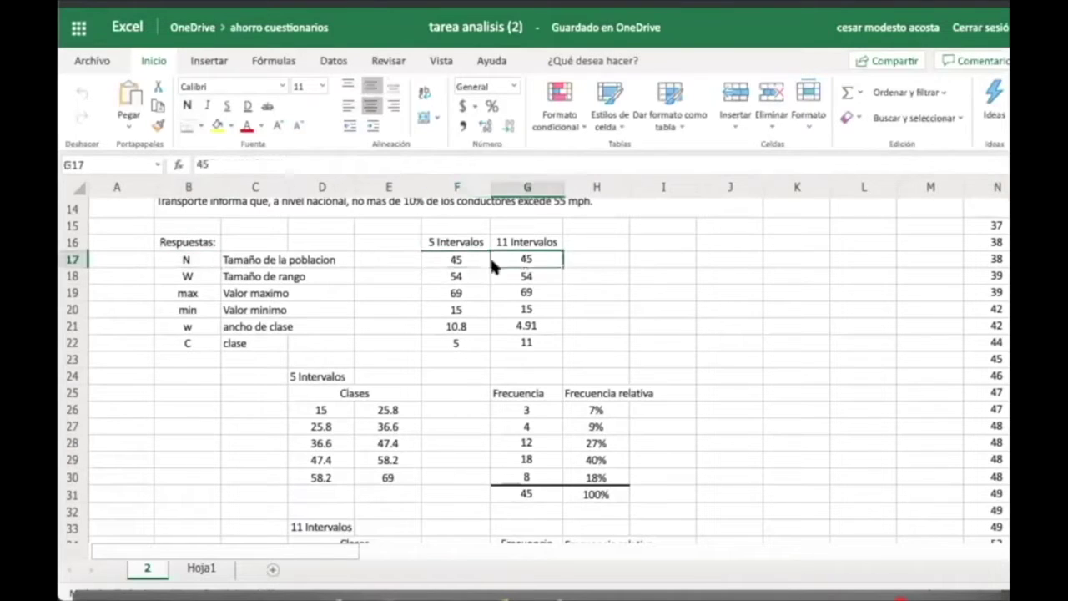
left_click(455, 272)
left_click(459, 260)
left_click(511, 254)
Inspect the range formulas in row 18 and the 5-interval class width formula in F21, leaving them as they are.
left_click(187, 277)
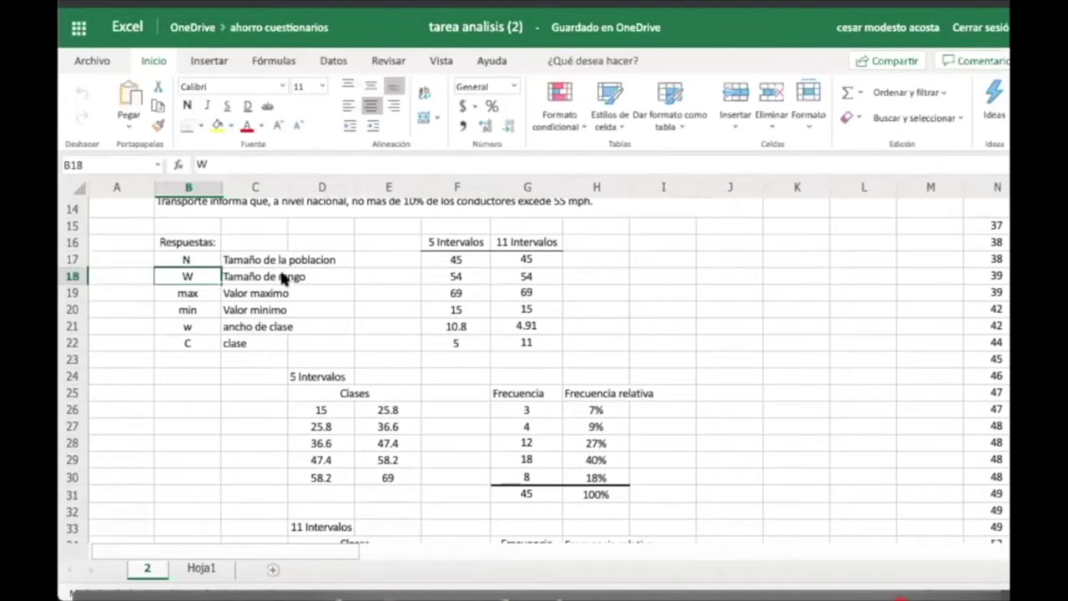
left_click(452, 276)
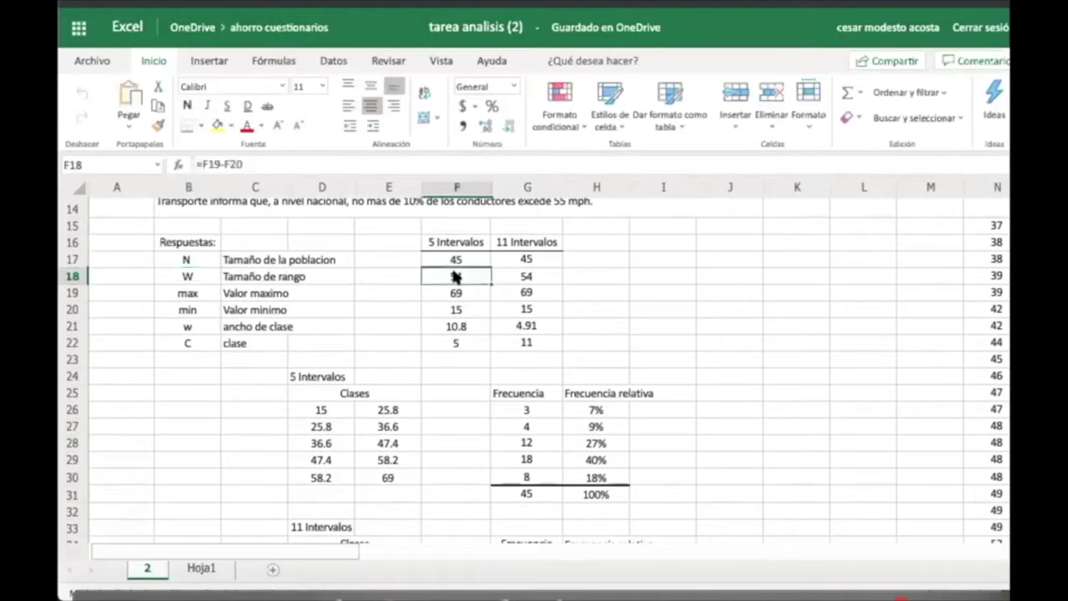
left_click(522, 279)
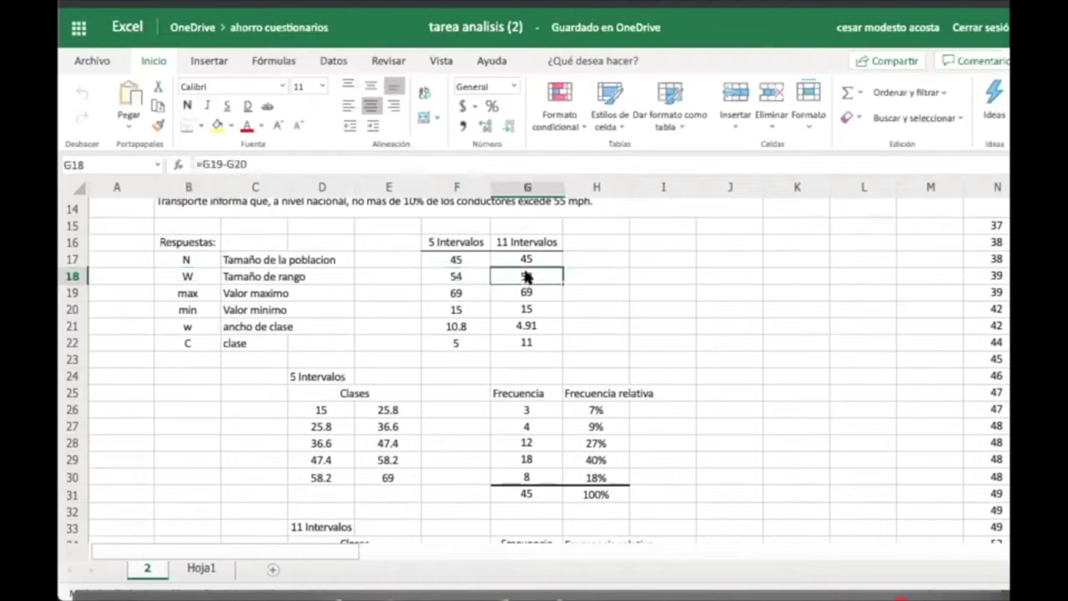
left_click(455, 275)
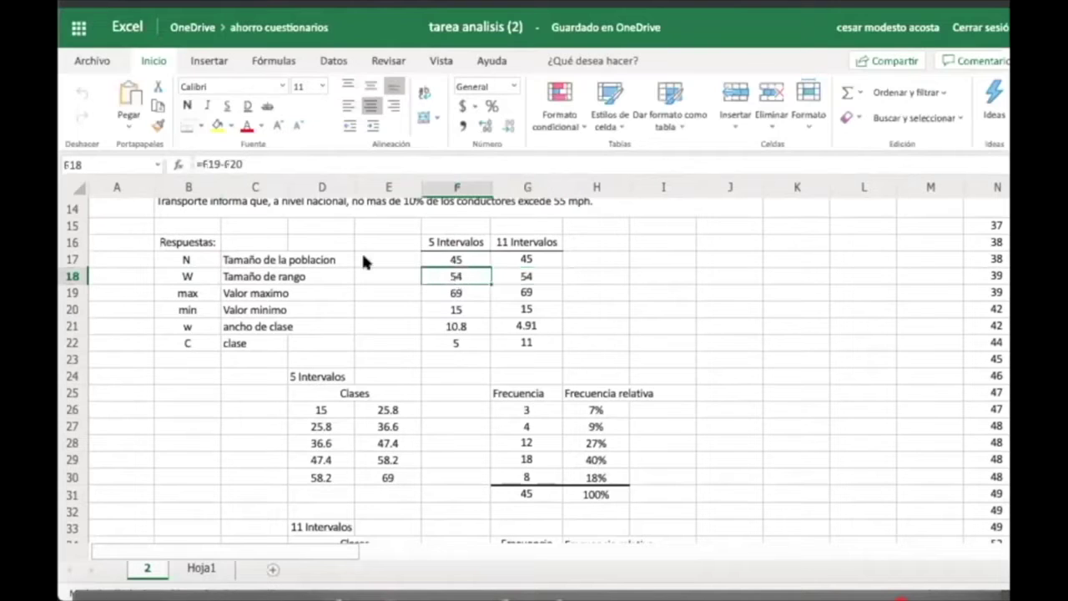
left_click(220, 160)
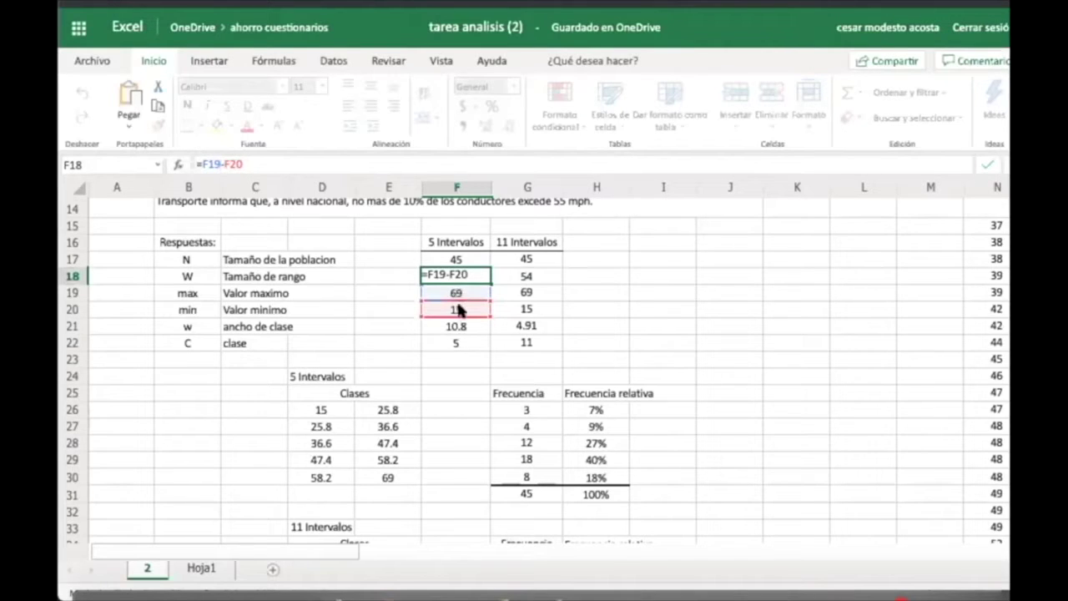
key("ctrl+Return")
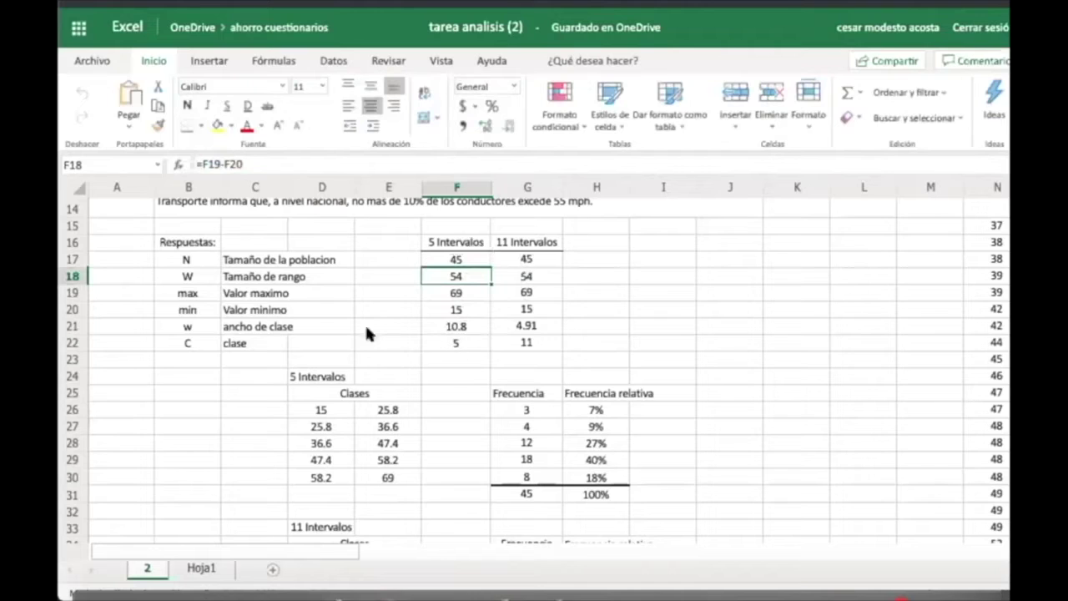
left_click(448, 326)
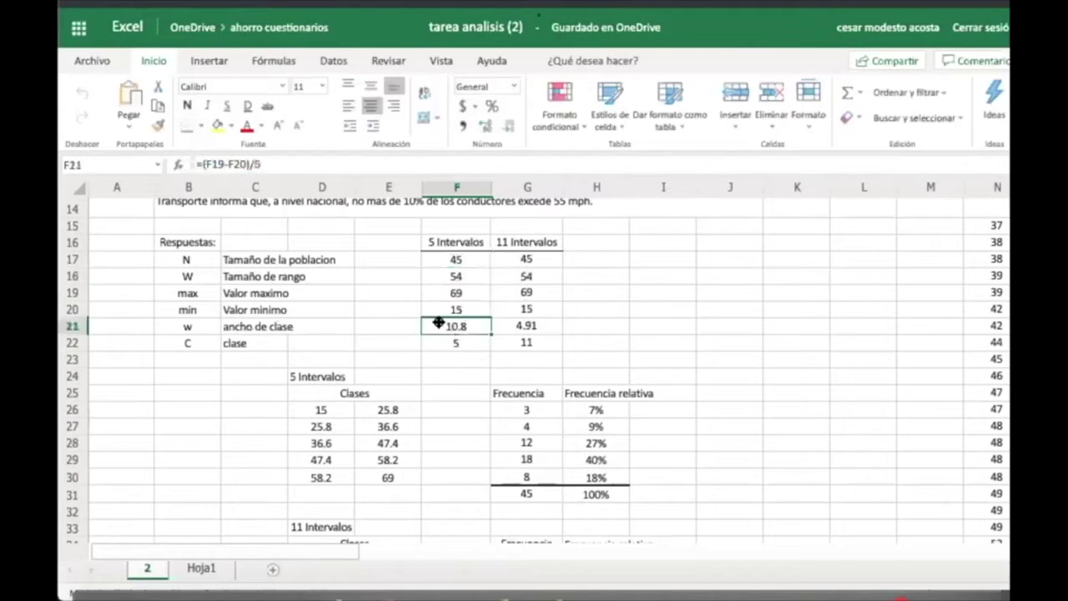
left_click(242, 163)
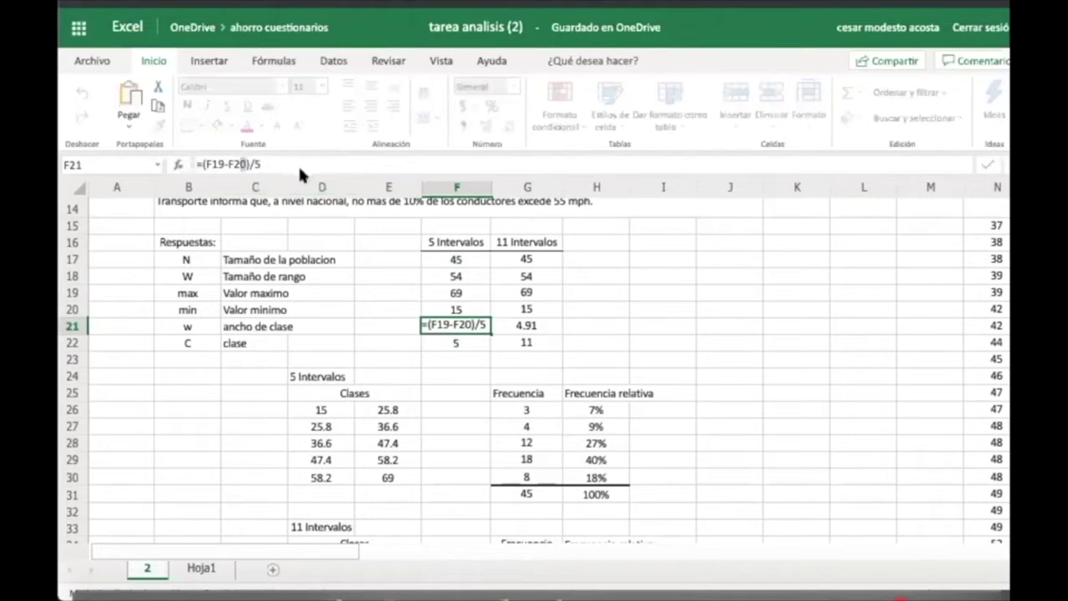
Enter the formula =1+3.322*LOG(G18) in cell H21 beside the class widths.
left_click(609, 322)
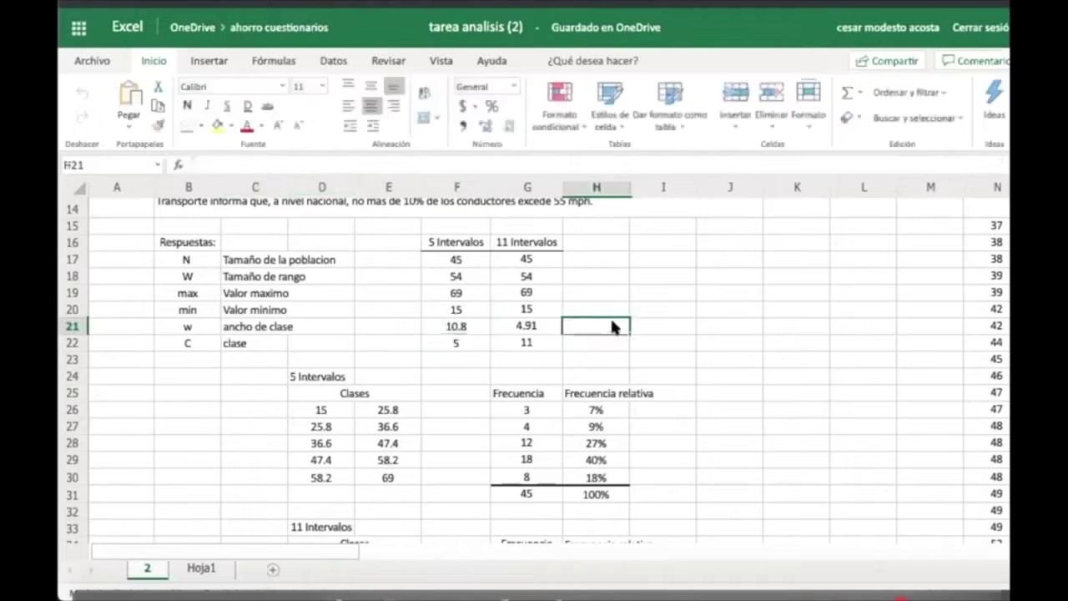
type("=")
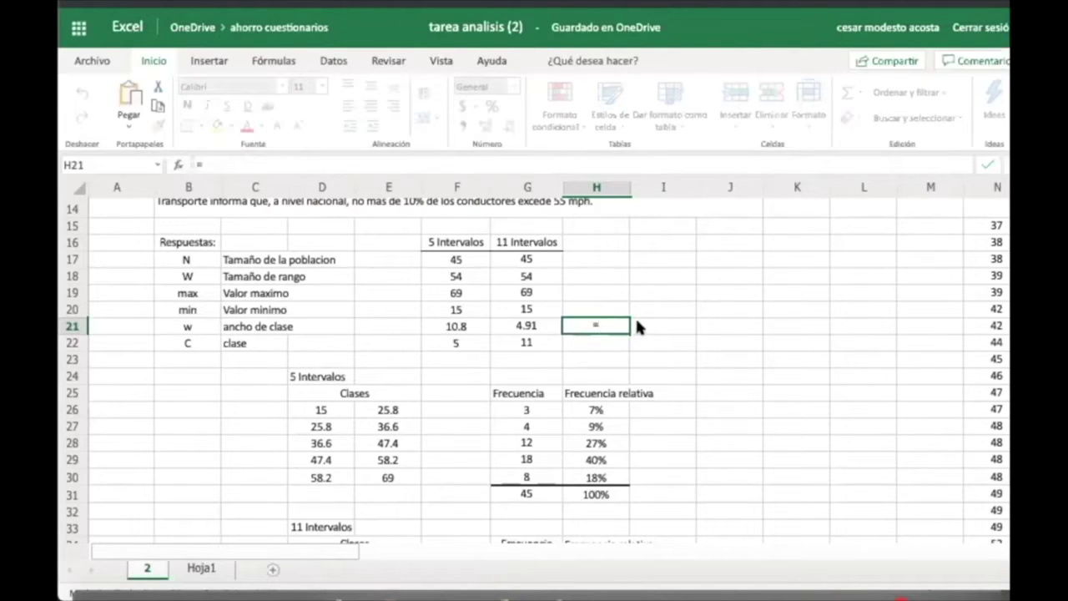
type("1+3.322*LOG(G18)")
Check the class counts in F22 and G22 and the class width formulas in F21 and G21.
left_click(451, 343)
left_click(512, 339)
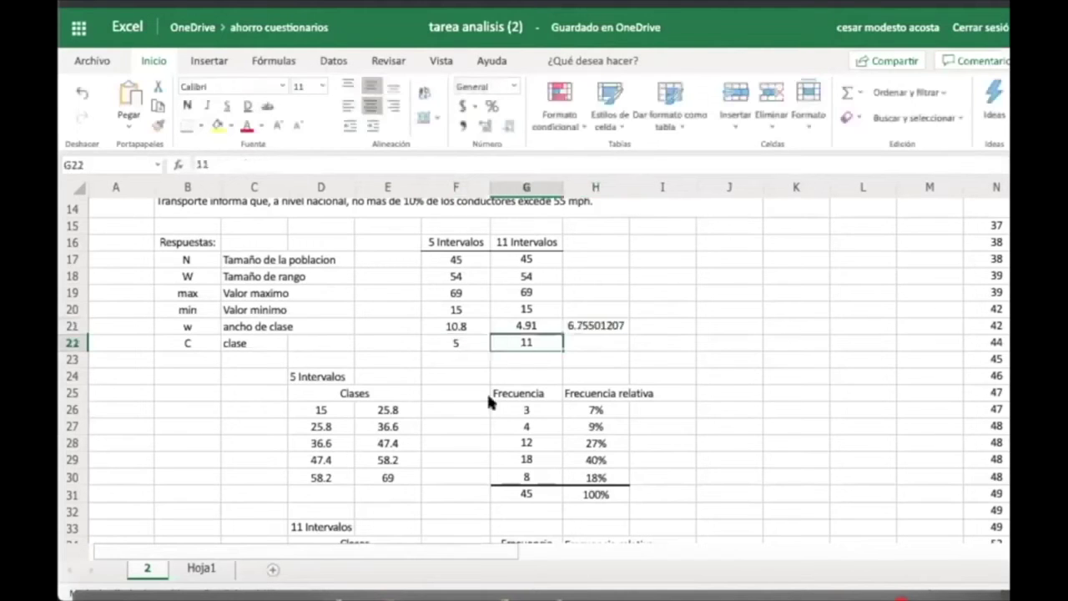
left_click(468, 326)
left_click(500, 327)
left_click(487, 326)
left_click(495, 326)
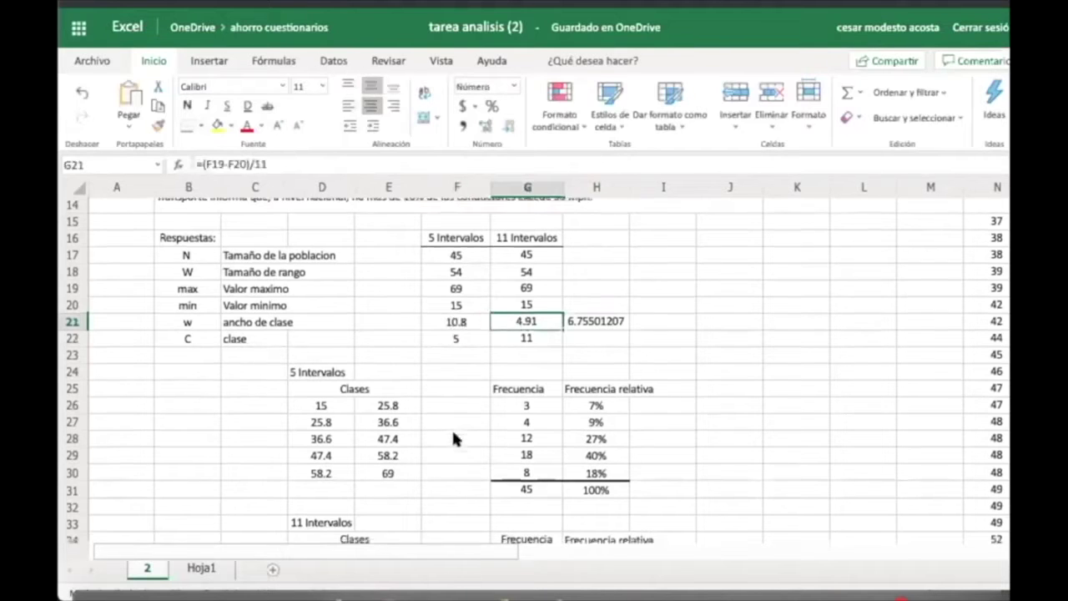
Inspect the formula for the first class's lower limit in D26 of the 5-interval table.
scroll(451, 428, "down", 2)
scroll(453, 437, "down", 1)
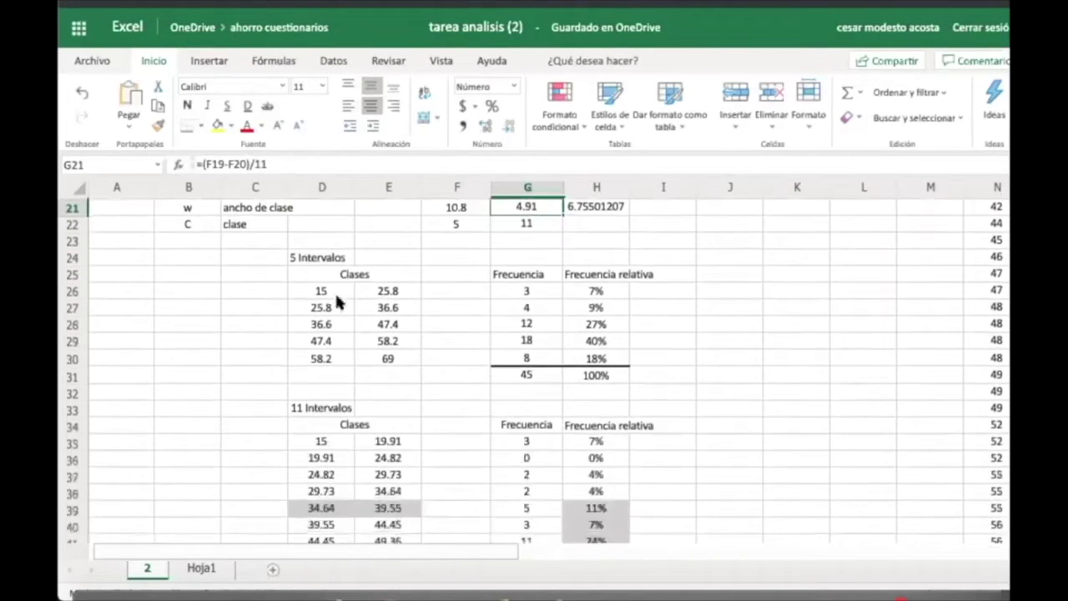
left_click(321, 292)
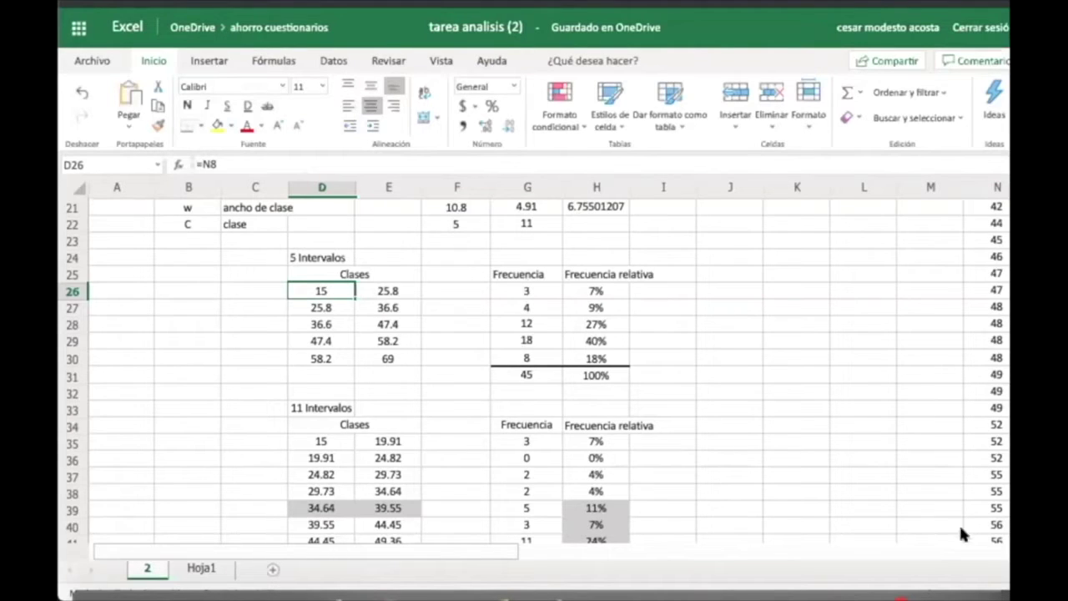
Review the 11-interval frequency table and the written answers to questions a and b below it.
scroll(790, 402, "down", 3)
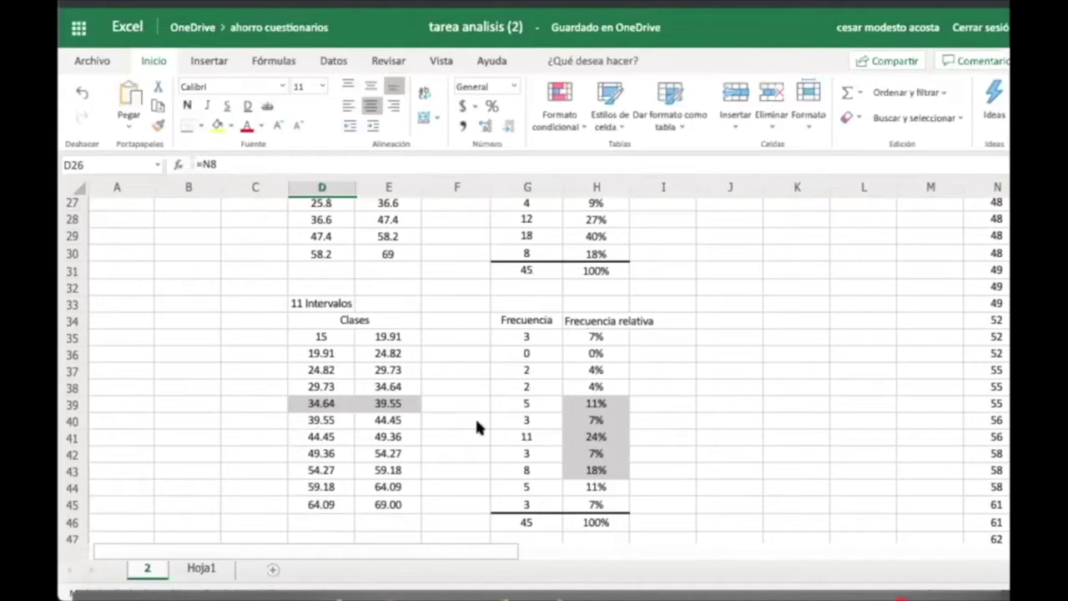
scroll(487, 432, "down", 3)
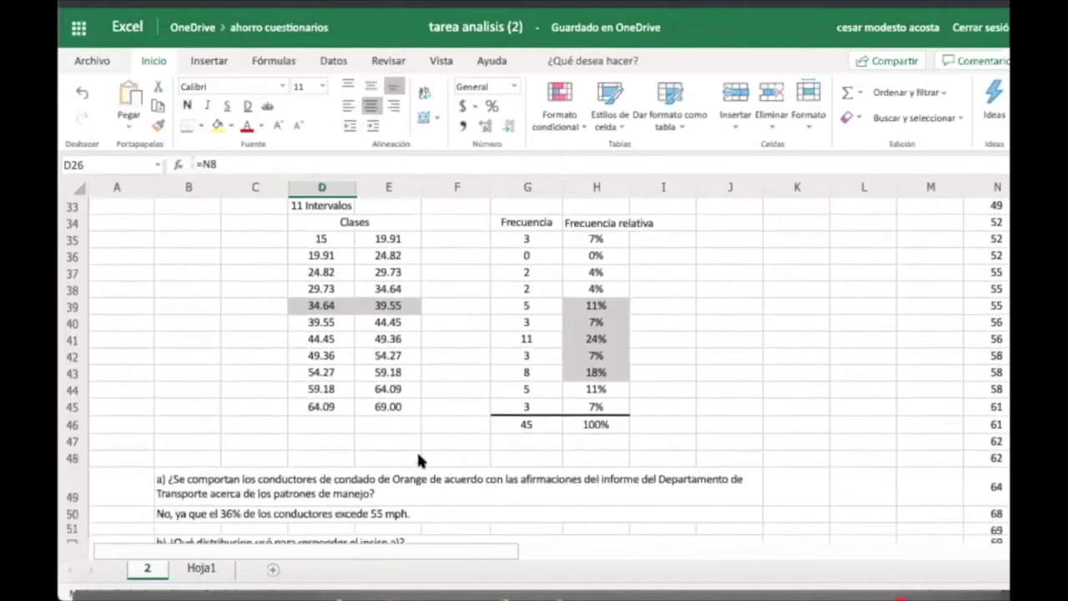
scroll(486, 426, "up", 3)
scroll(486, 424, "down", 3)
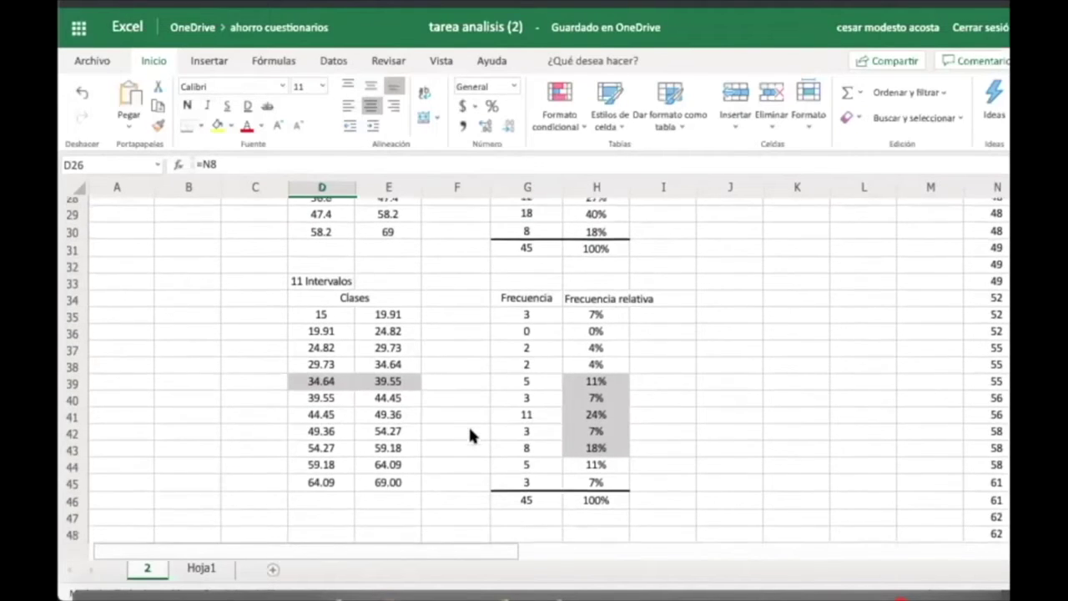
scroll(468, 423, "down", 6)
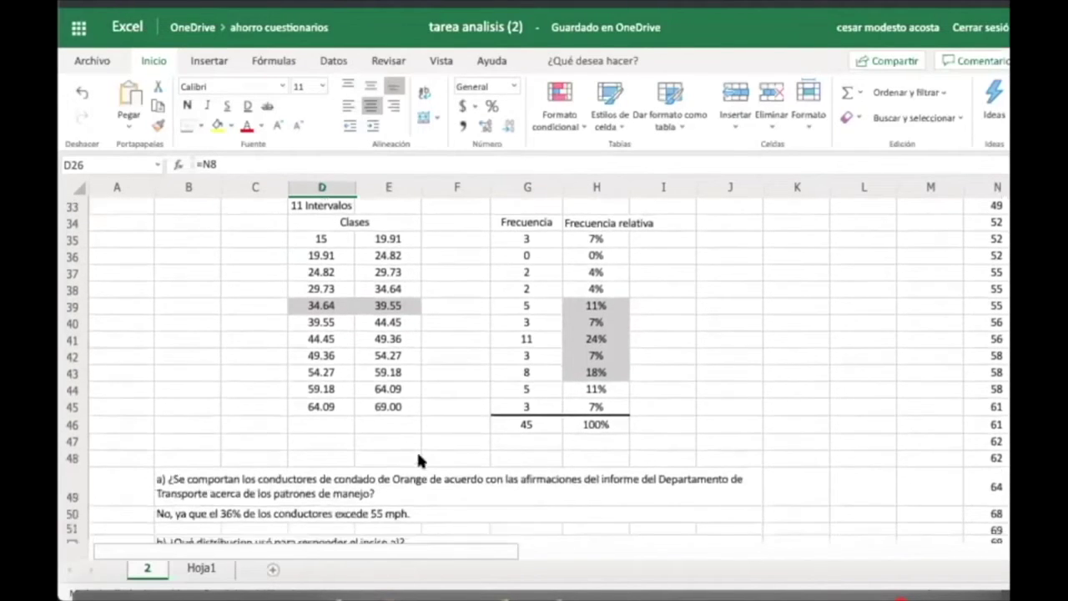
scroll(383, 471, "up", 3)
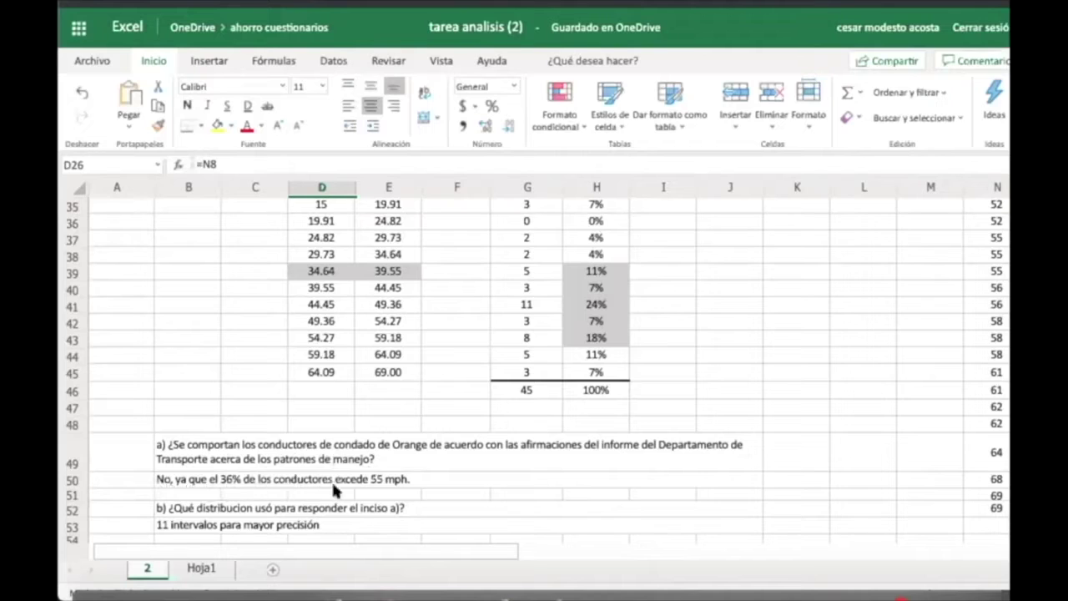
scroll(405, 496, "up", 1)
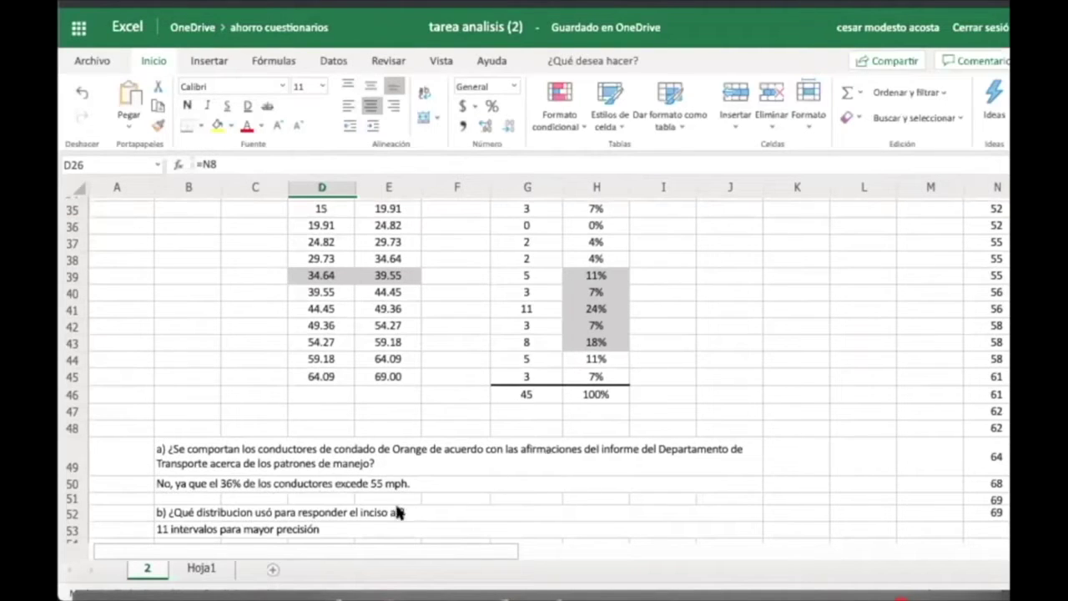
Enter =SUMA(H43:H45) in cell I43 to total the relative frequencies of the last three classes in the 11-interval table.
scroll(401, 478, "up", 3)
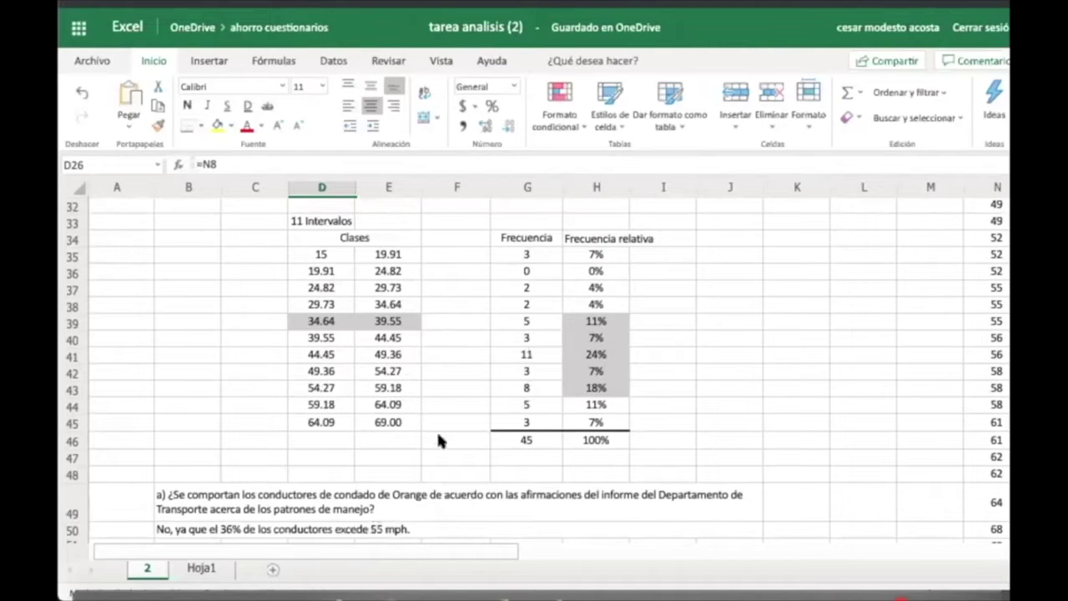
left_click(655, 371)
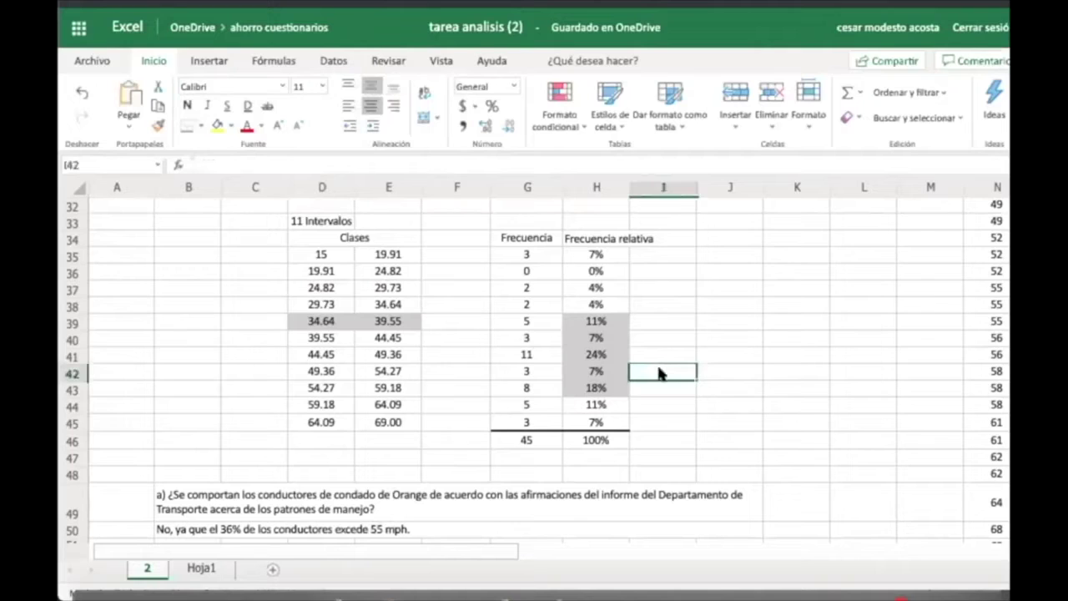
left_click(661, 385)
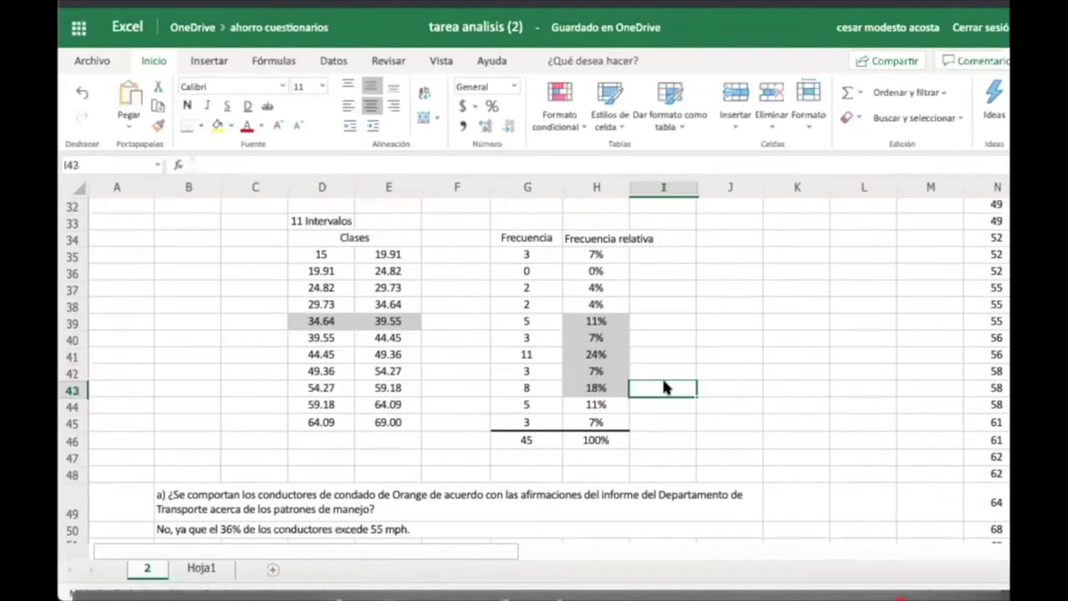
type("=")
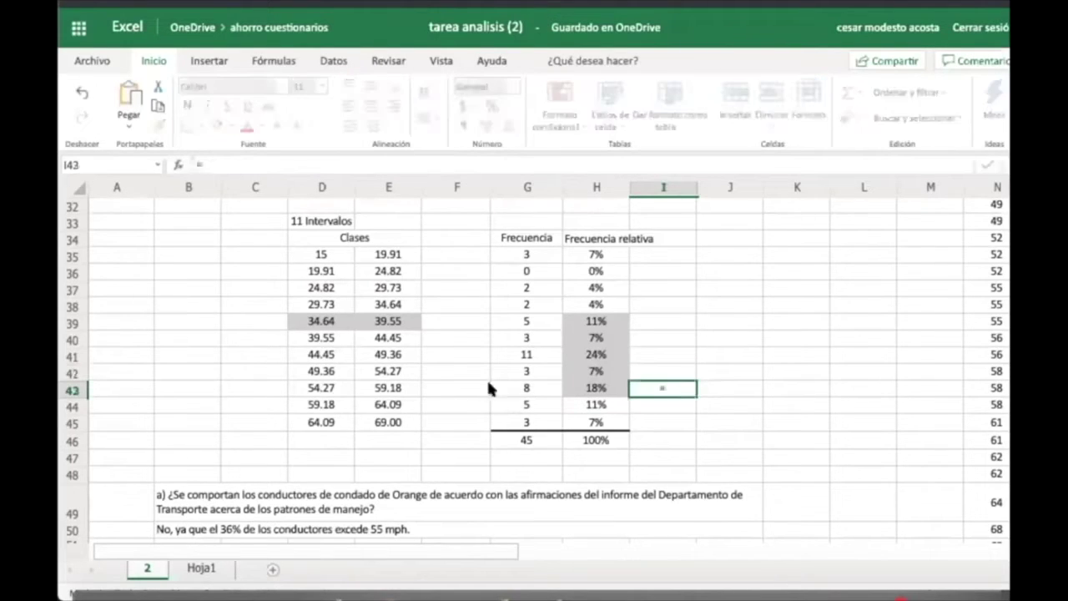
type("suma(")
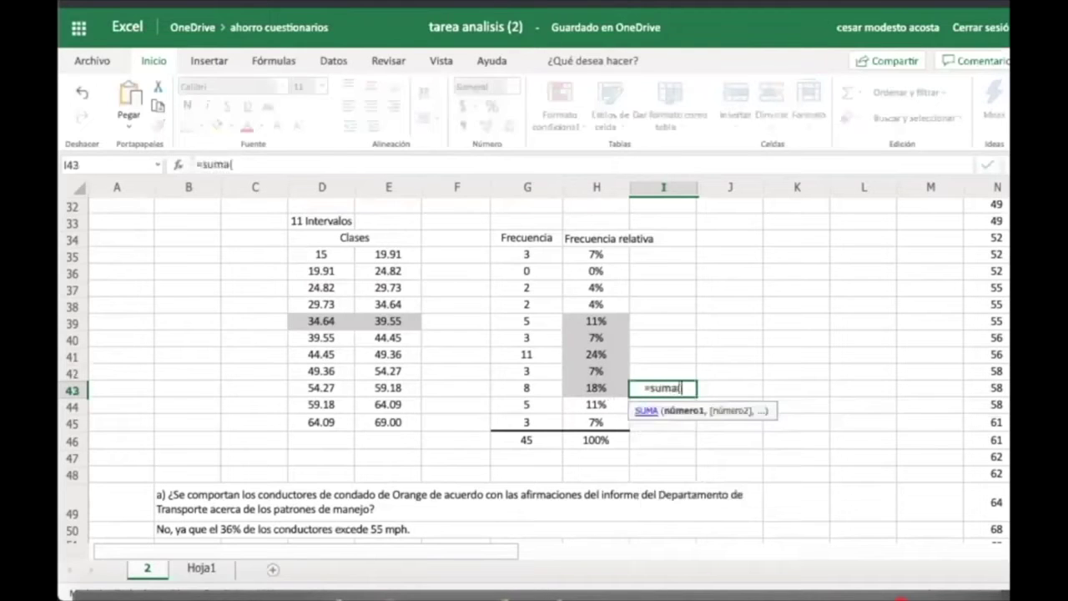
left_click_drag(601, 385, 595, 421)
key("Return")
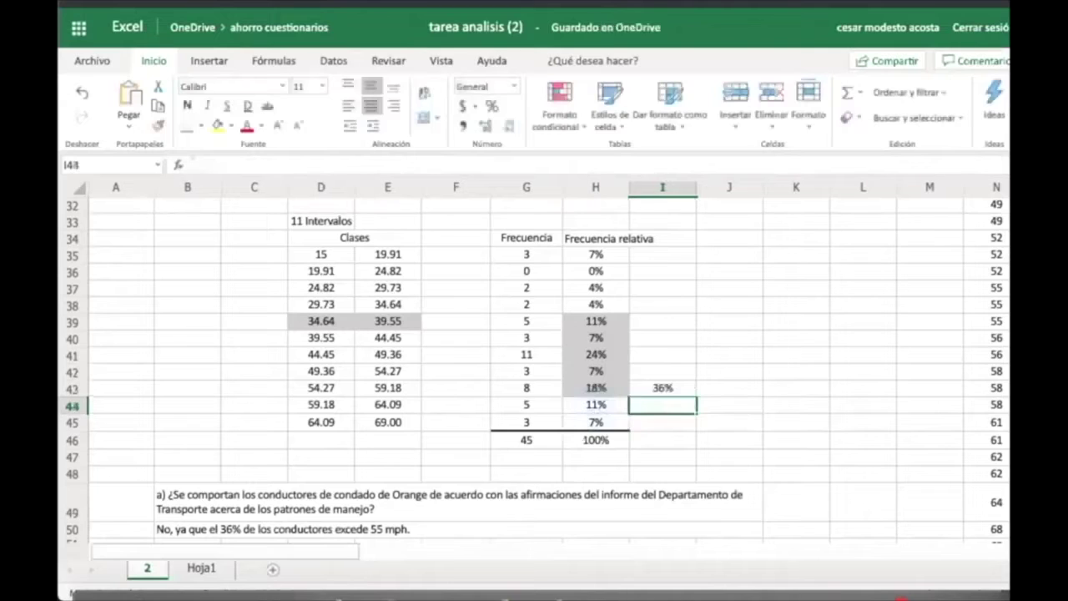
left_click(664, 387)
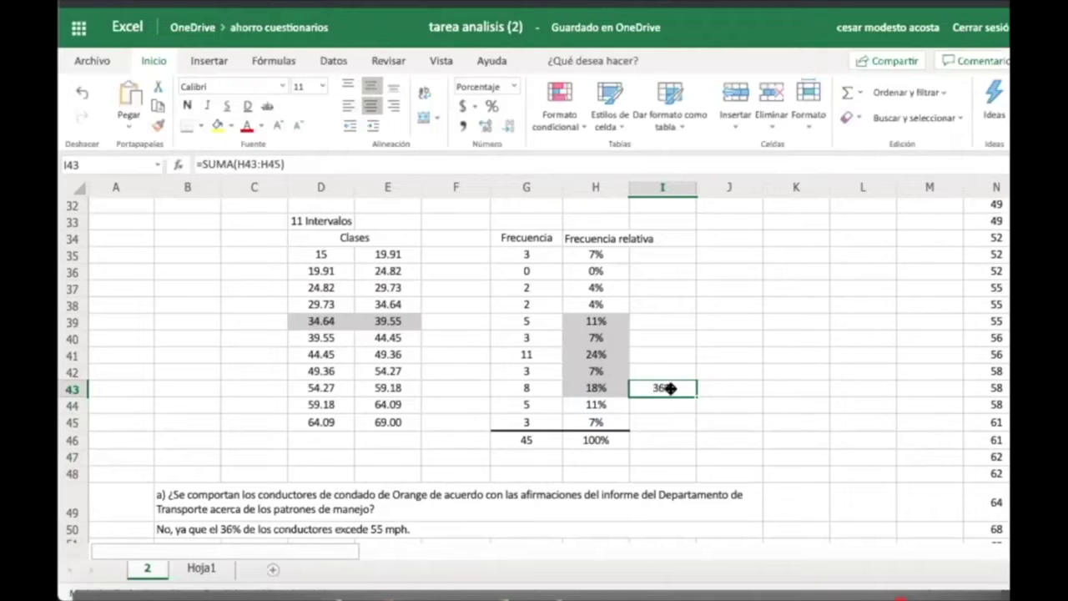
Read the answers to questions a, b and c, and highlight the relative frequencies in H39:H43 that question c concerns.
scroll(712, 426, "down", 2)
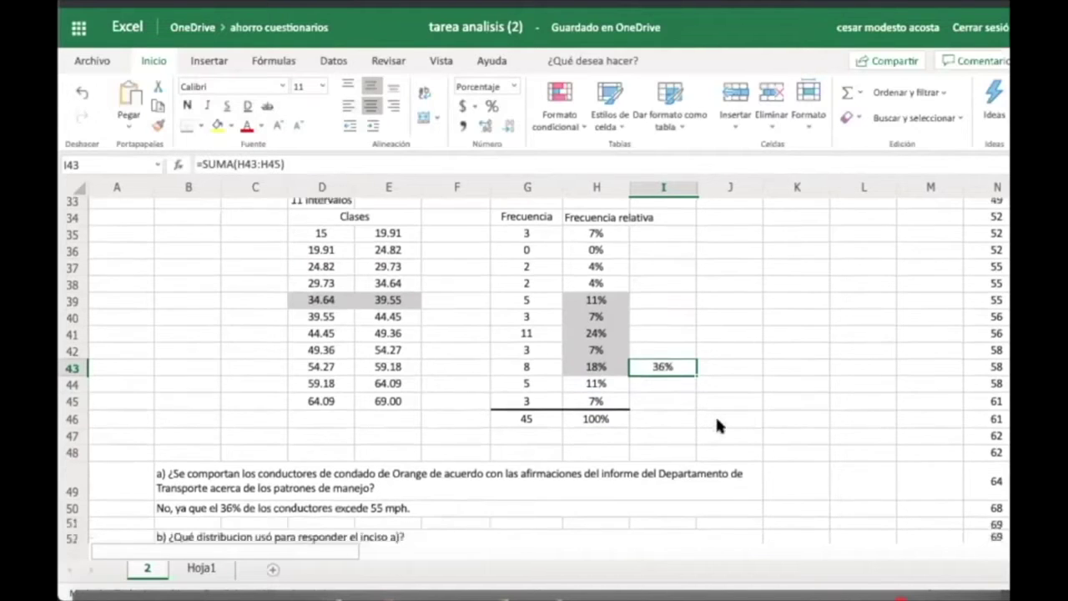
scroll(716, 419, "down", 1)
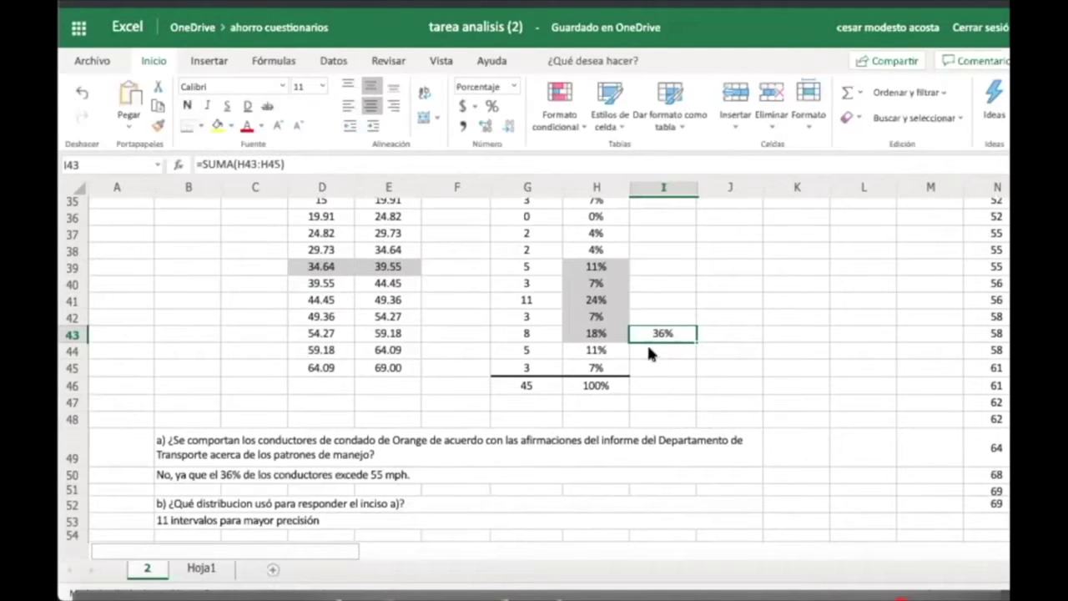
scroll(595, 424, "down", 5)
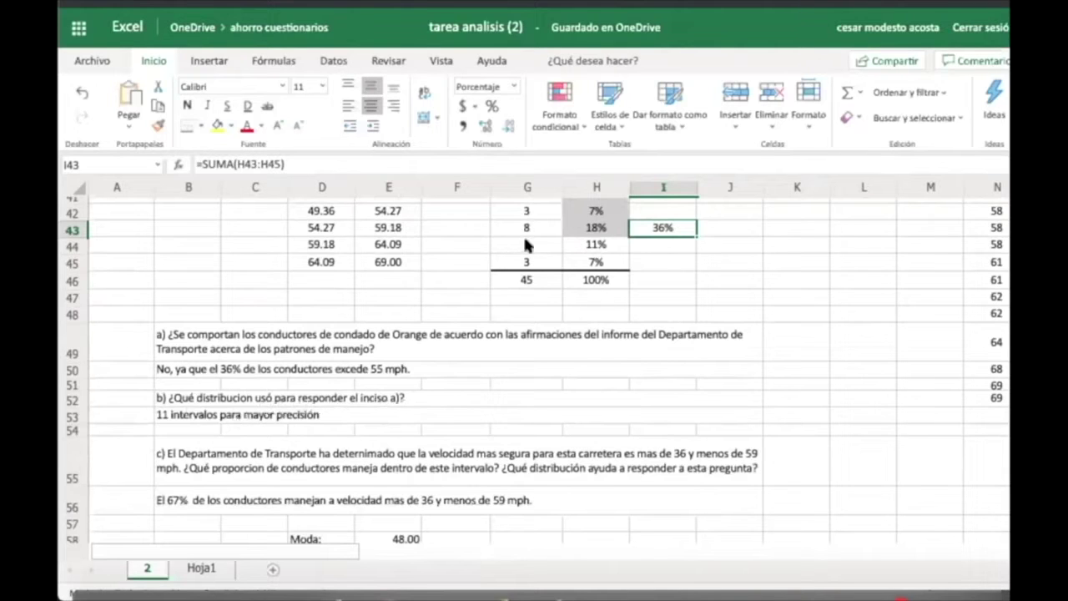
scroll(502, 389, "down", 2)
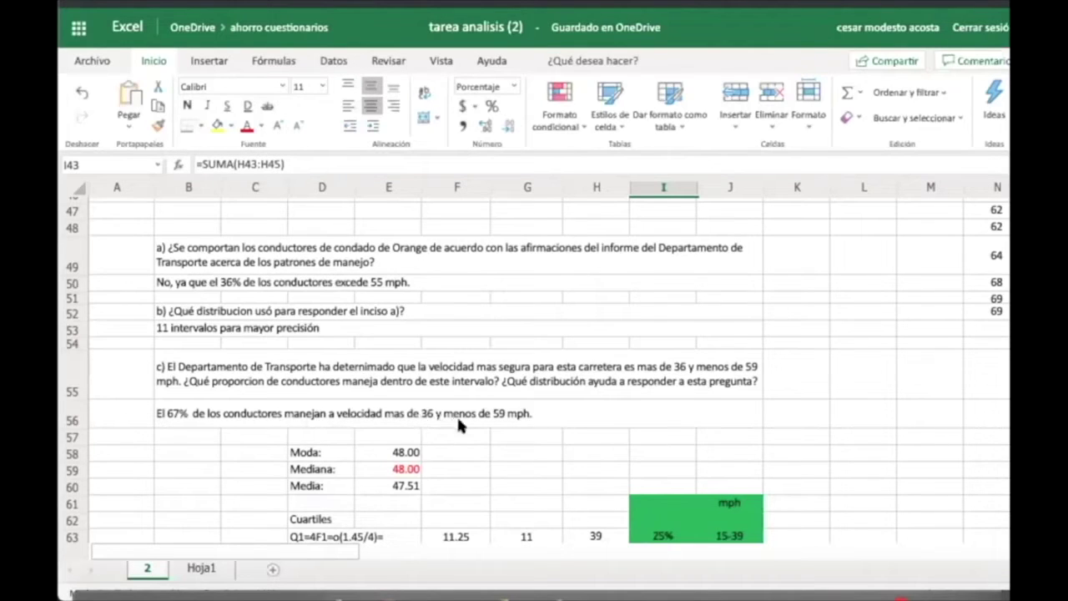
scroll(534, 400, "up", 3)
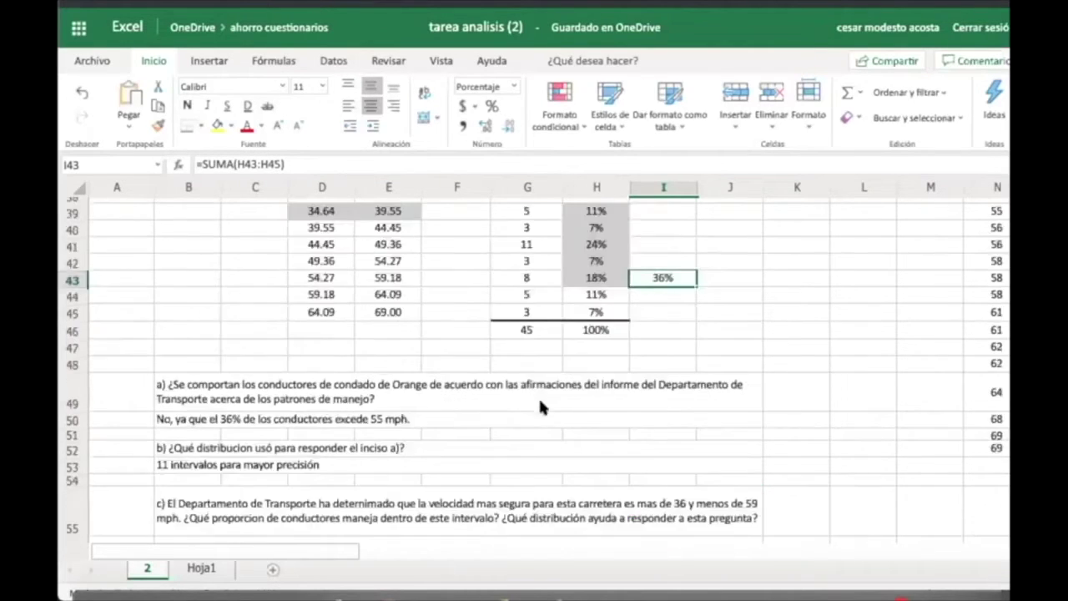
left_click(603, 223)
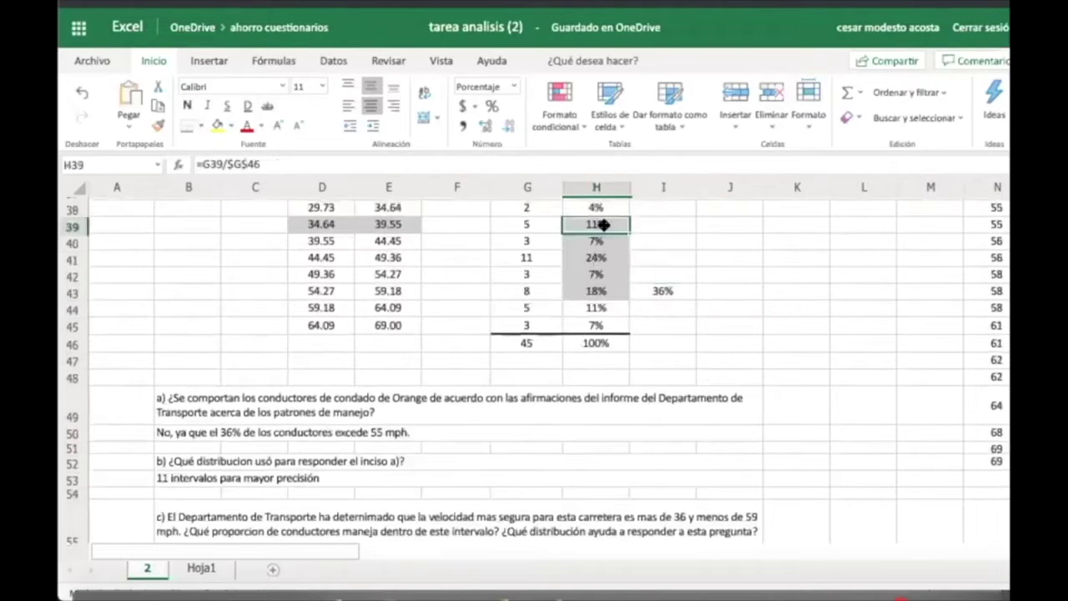
left_click_drag(604, 223, 597, 290)
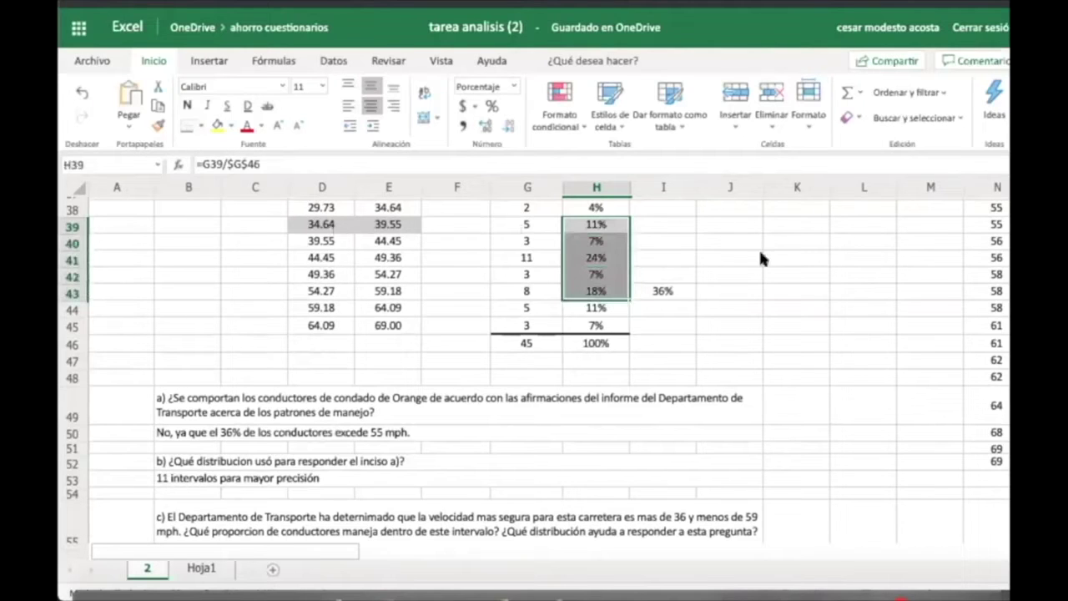
Enter =SUMA(H39:H43) in cell I39 to total the relative frequencies of the shaded classes.
scroll(851, 283, "up", 2)
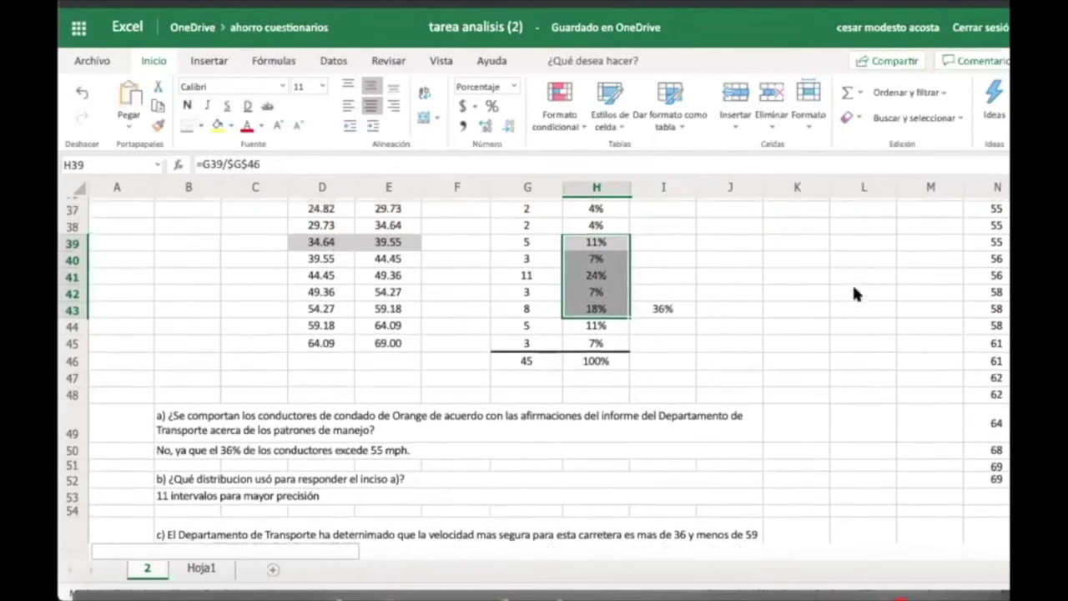
scroll(854, 288, "up", 5)
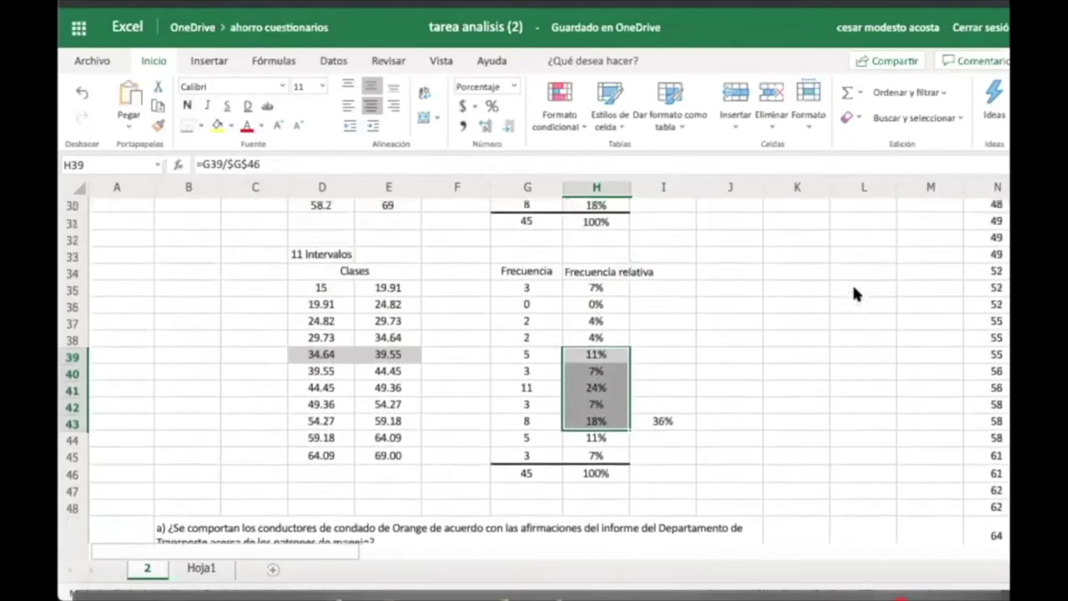
scroll(862, 294, "up", 3)
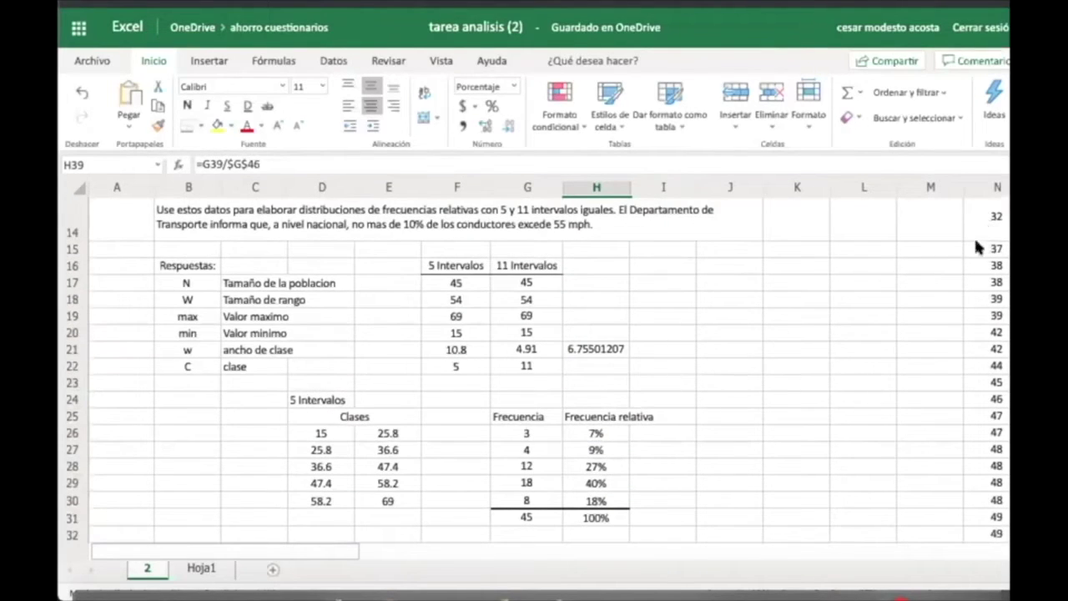
scroll(478, 470, "down", 3)
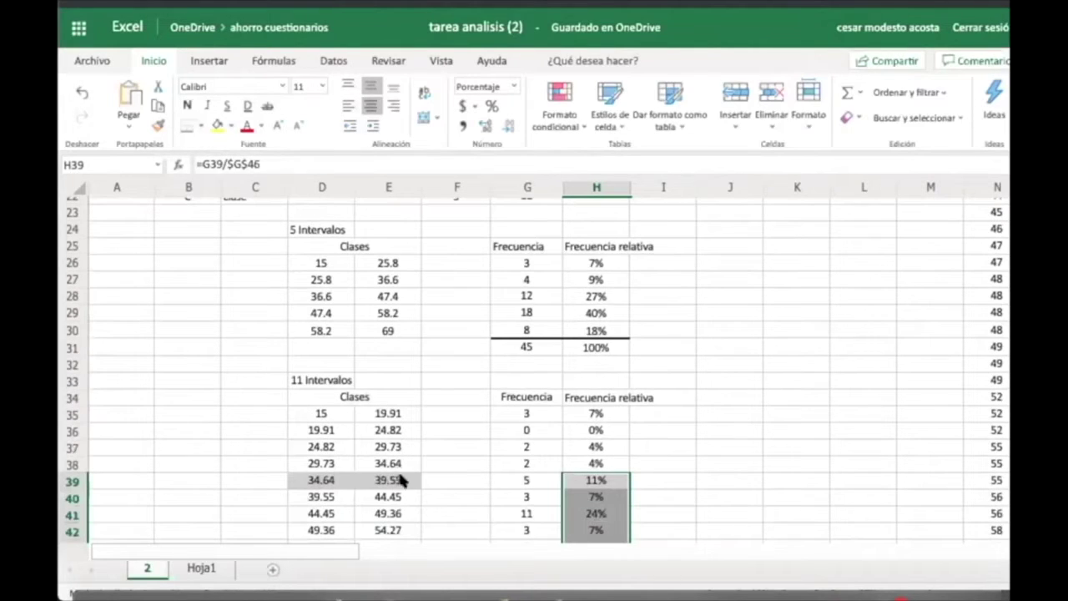
scroll(665, 464, "down", 2)
left_click(671, 402)
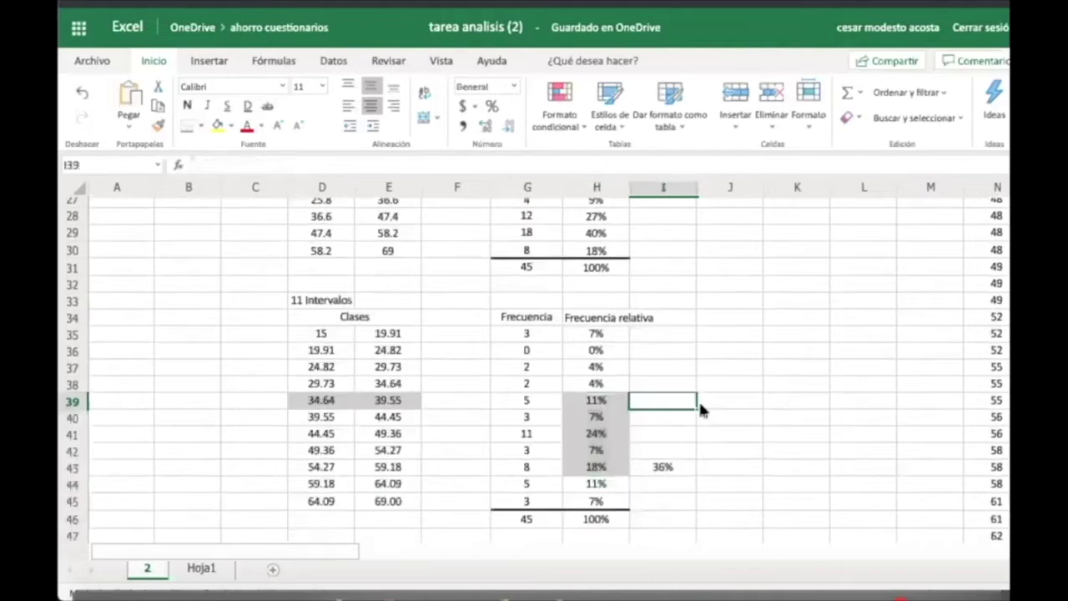
type("=suma(")
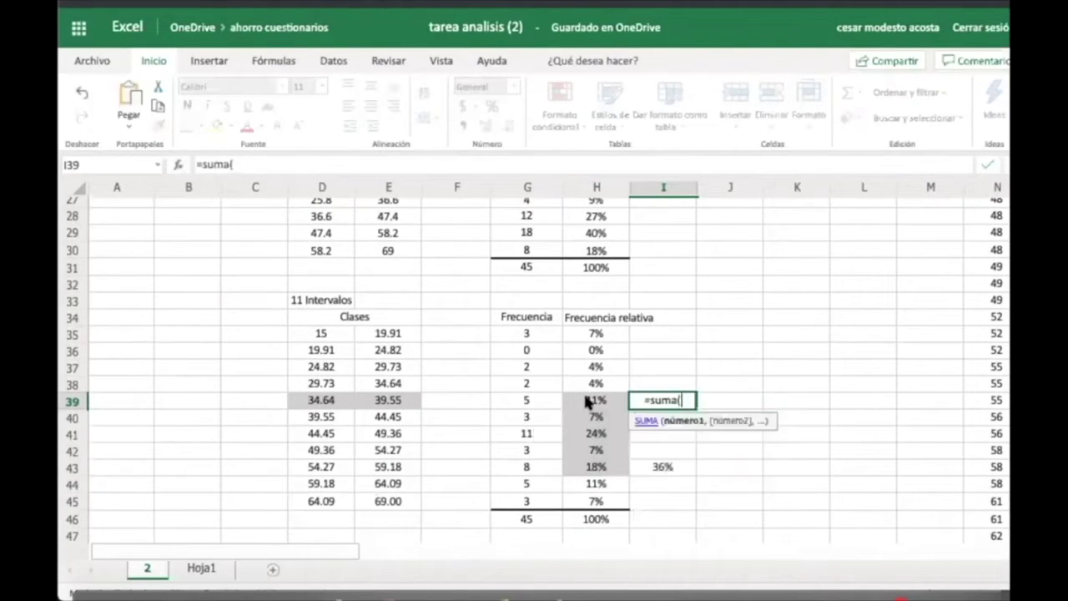
left_click_drag(584, 399, 594, 467)
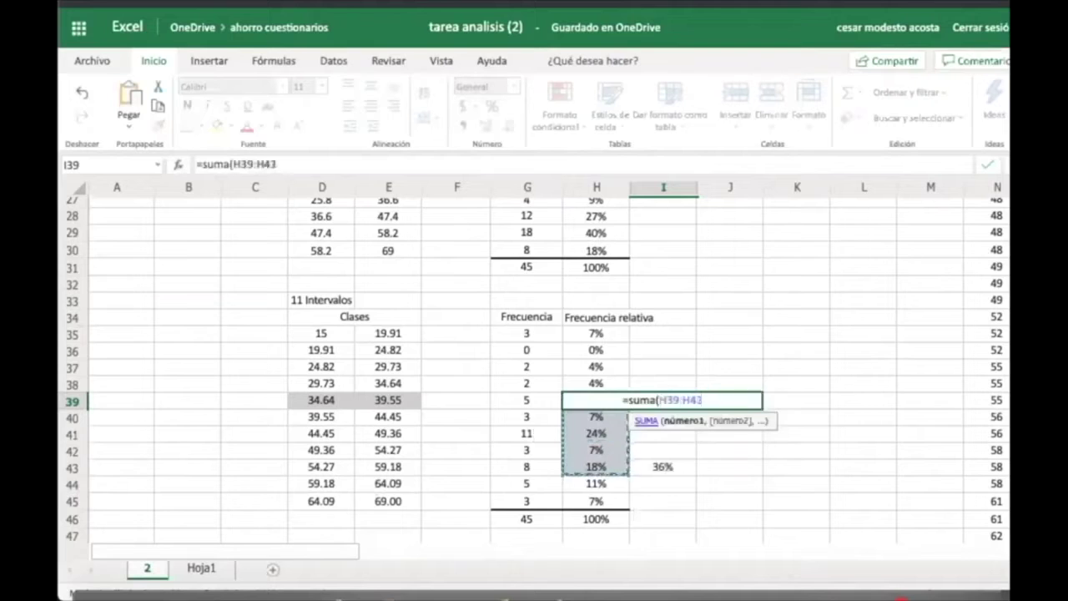
key("Return")
left_click(656, 400)
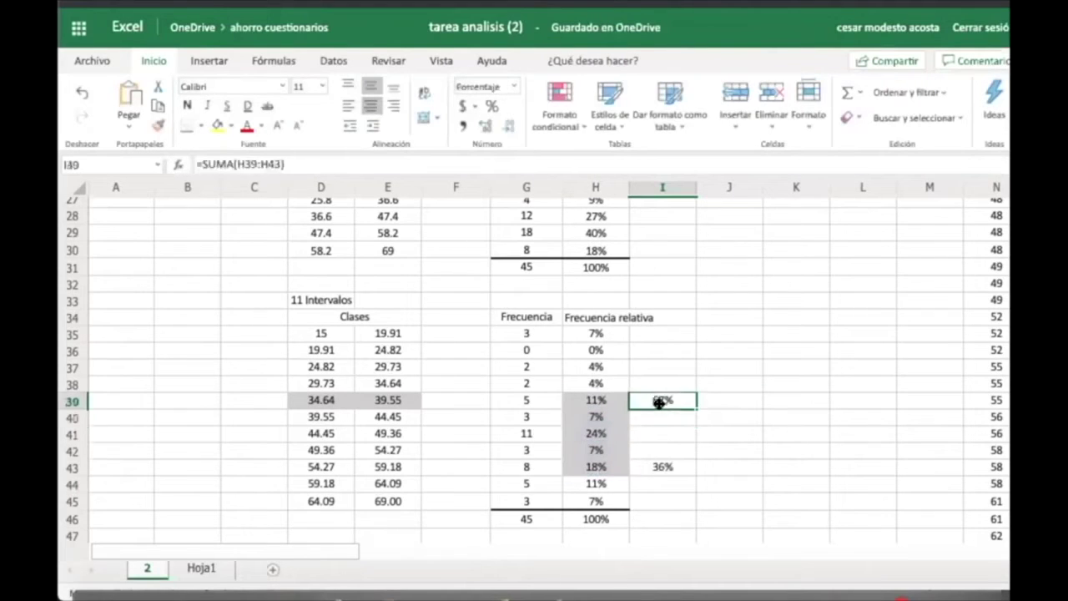
Compare the written answer to question c with the upper class limits and their formulas in E39 and E43.
scroll(543, 427, "down", 5)
scroll(419, 499, "down", 3)
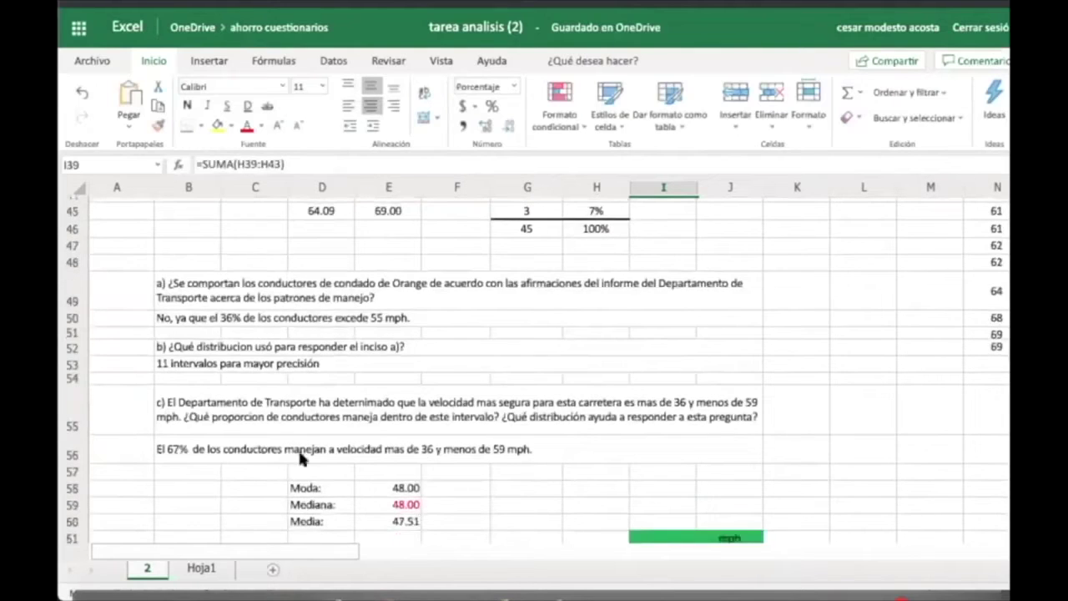
scroll(457, 398, "up", 3)
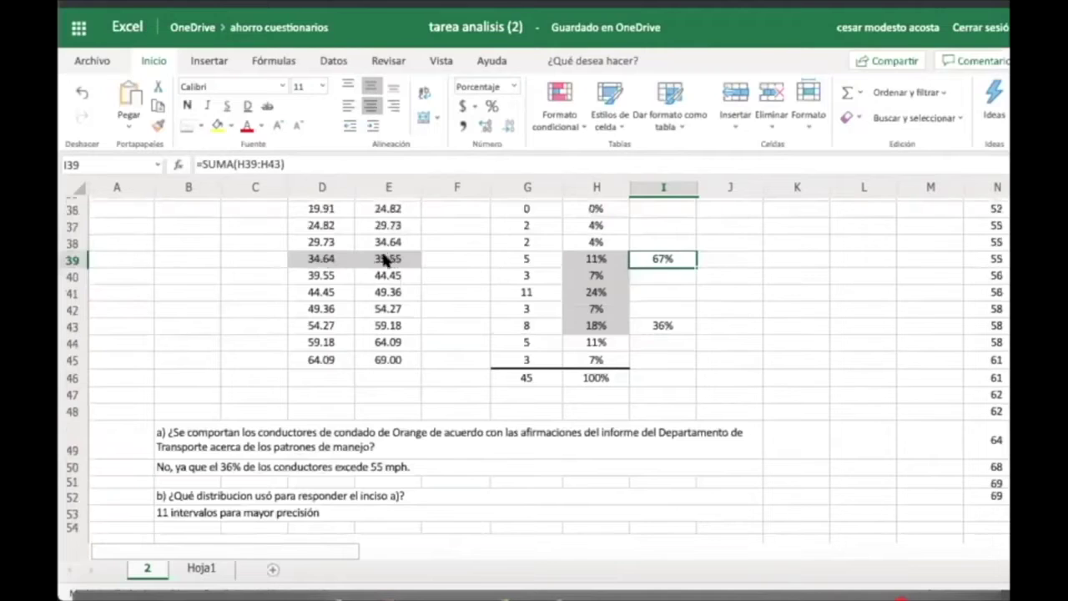
left_click(389, 260)
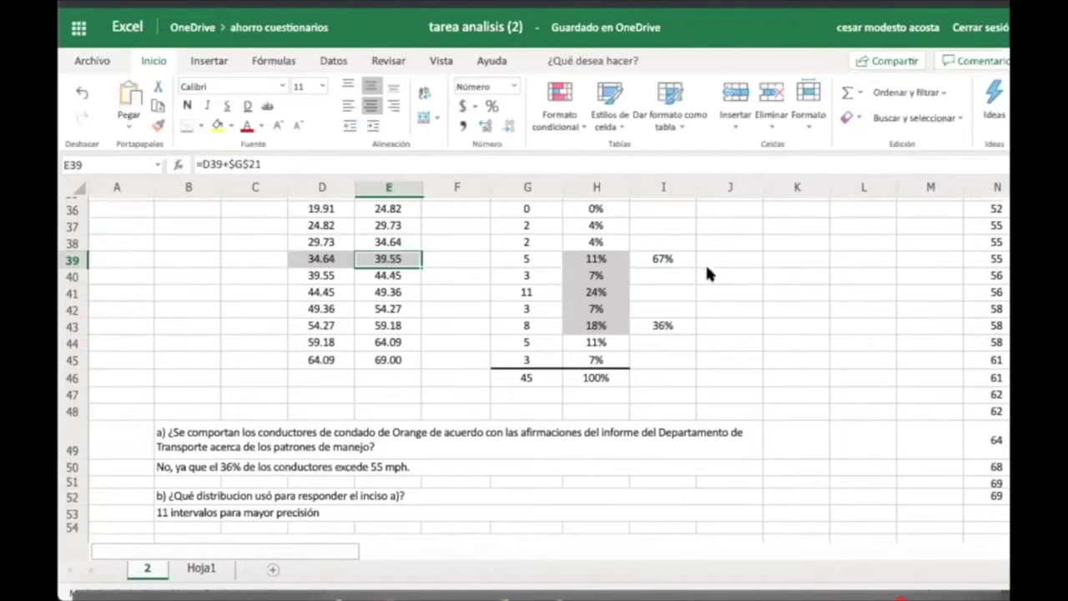
left_click(389, 327)
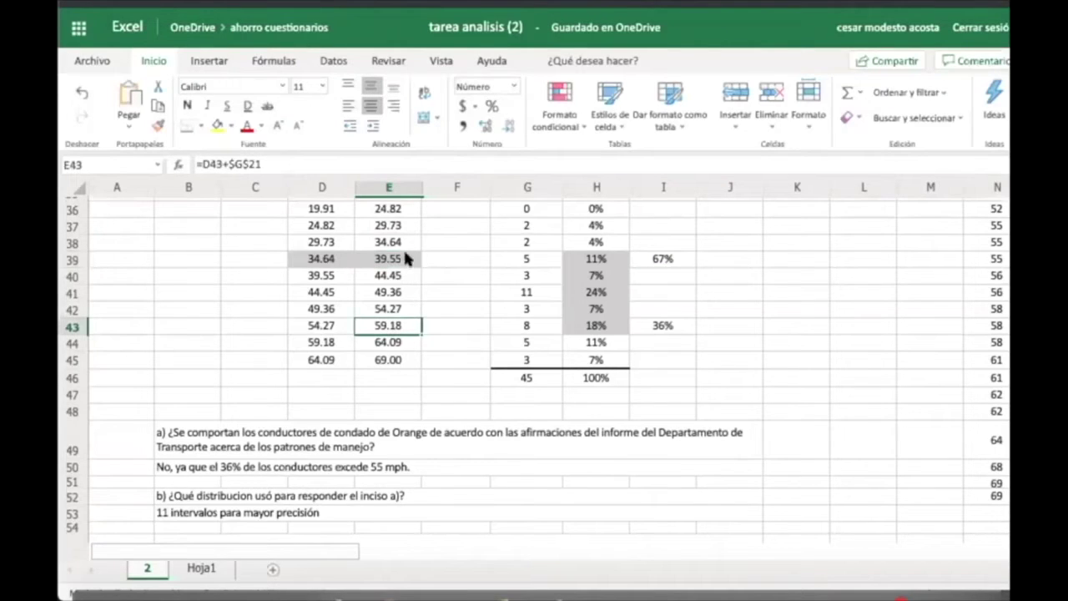
scroll(491, 443, "down", 2)
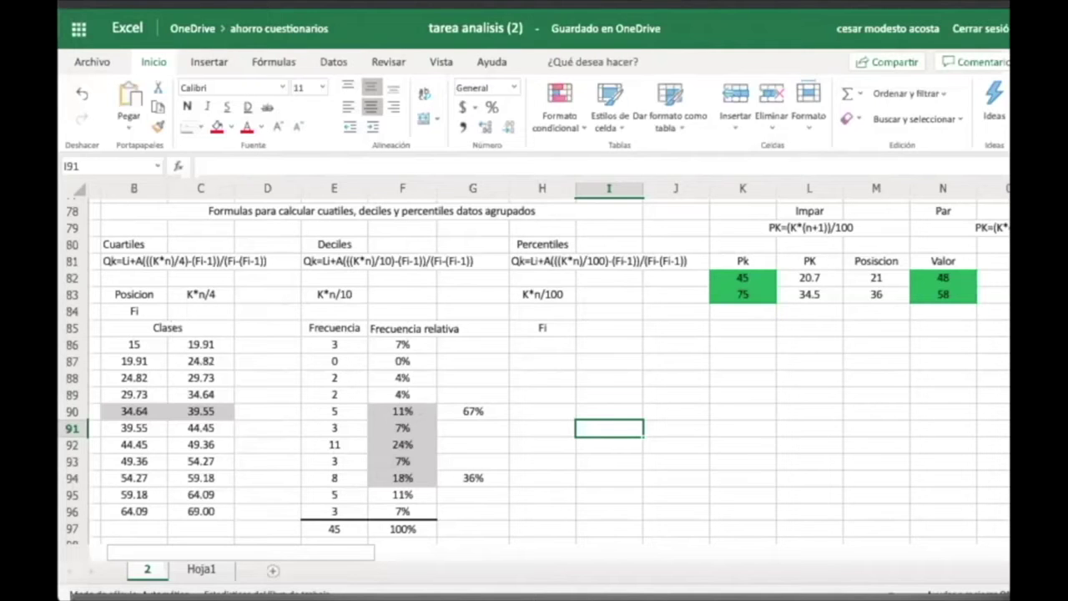
Replace the Frecuencia heading in E85 of the grouped-data table with fi.
scroll(534, 371, "up", 14)
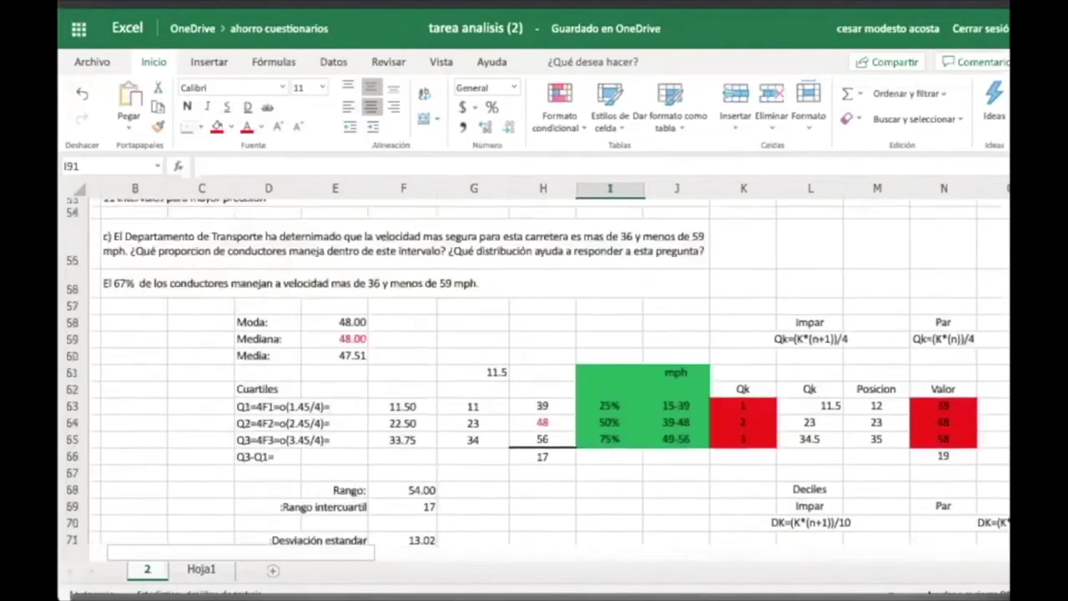
scroll(534, 371, "up", 2)
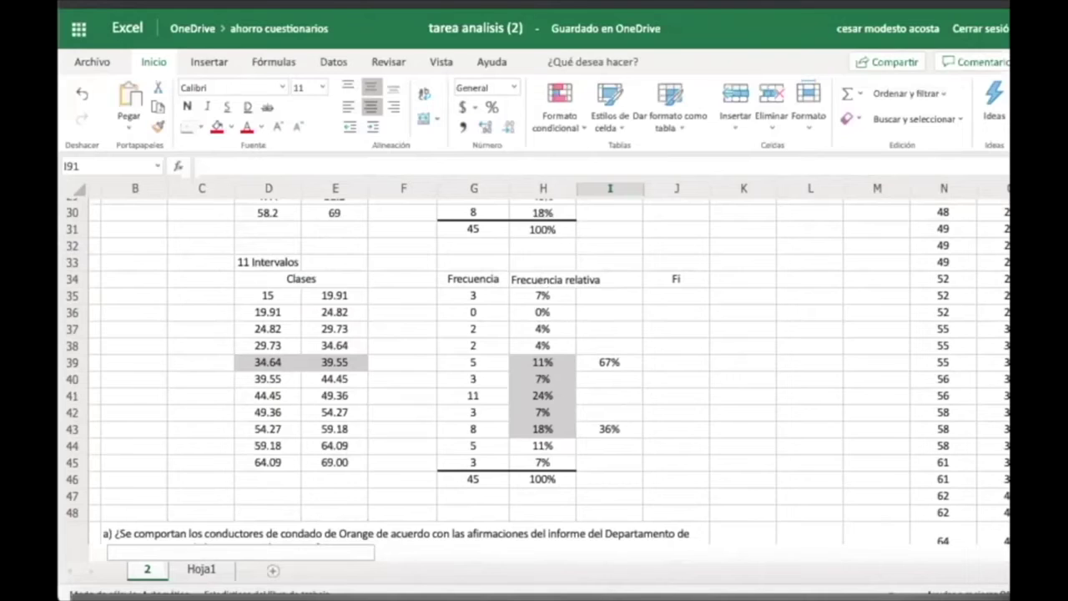
scroll(1006, 385, "down", 15)
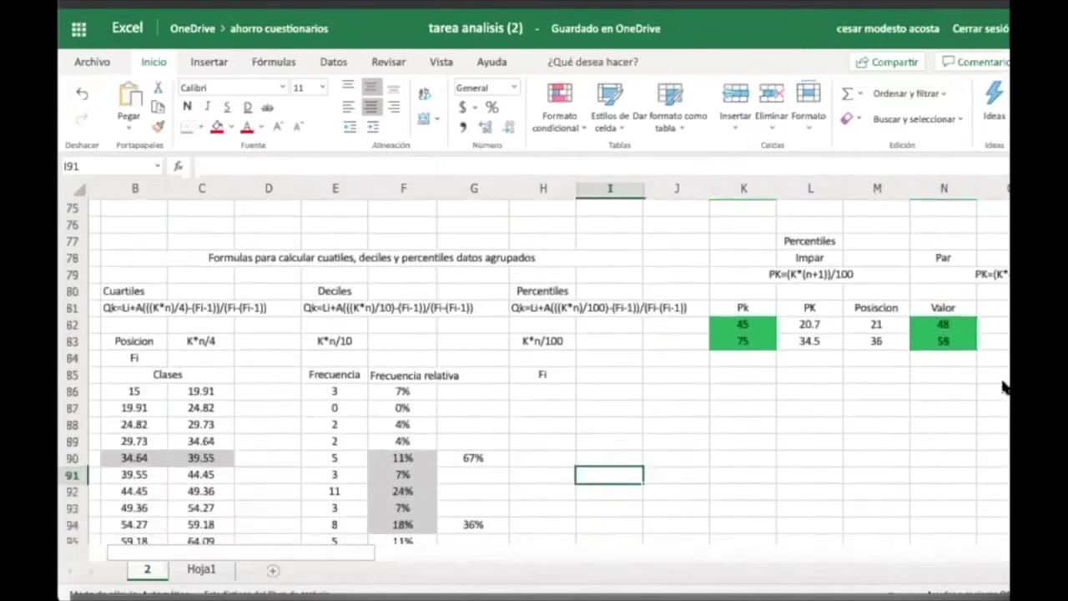
scroll(1006, 385, "down", 1)
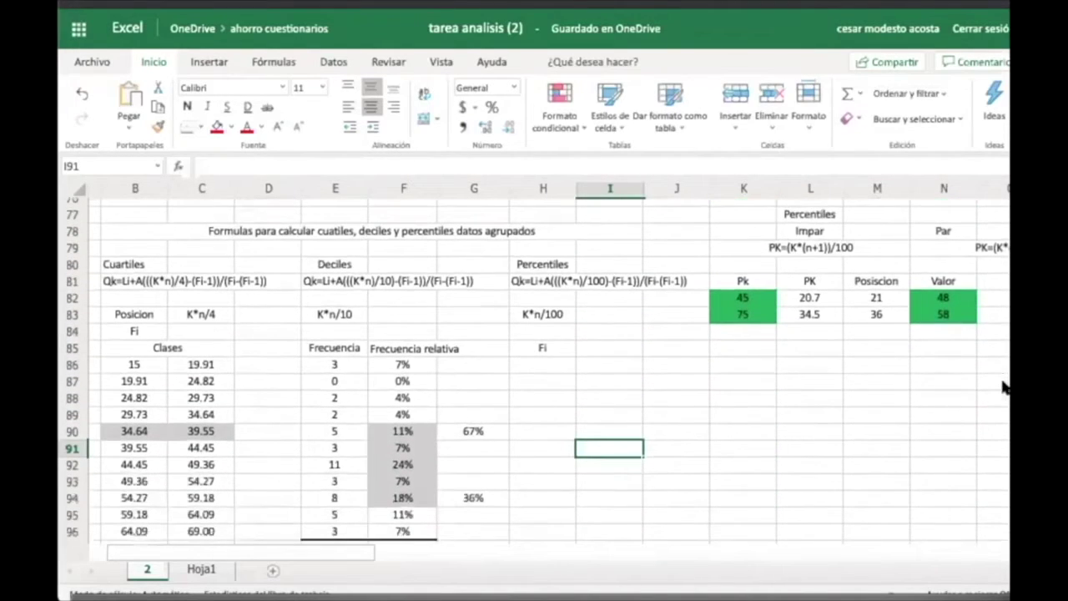
scroll(1005, 386, "down", 1)
scroll(1005, 386, "down", 1)
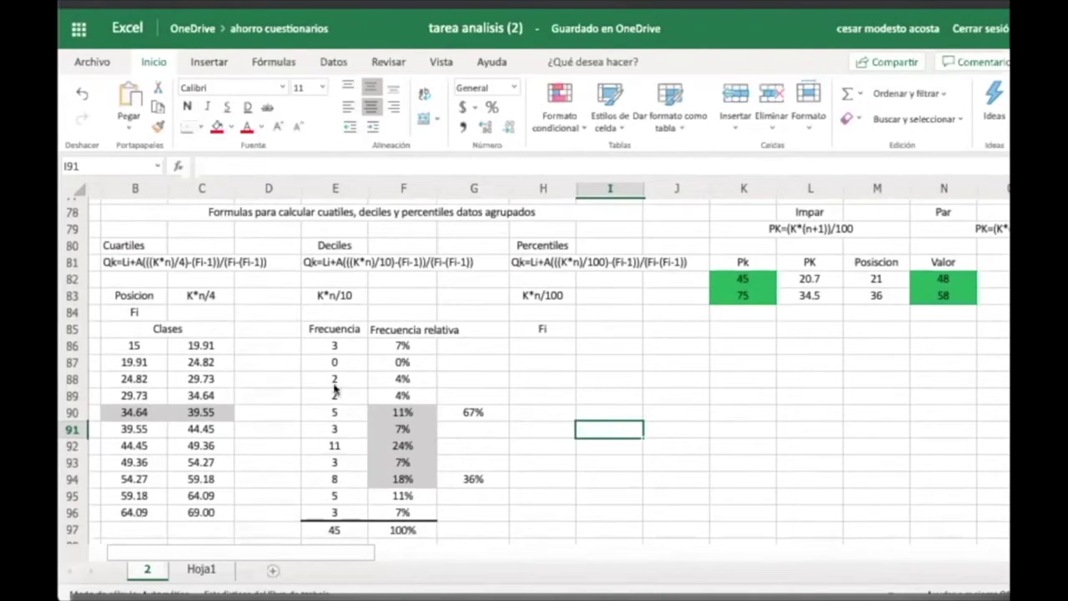
left_click(332, 333)
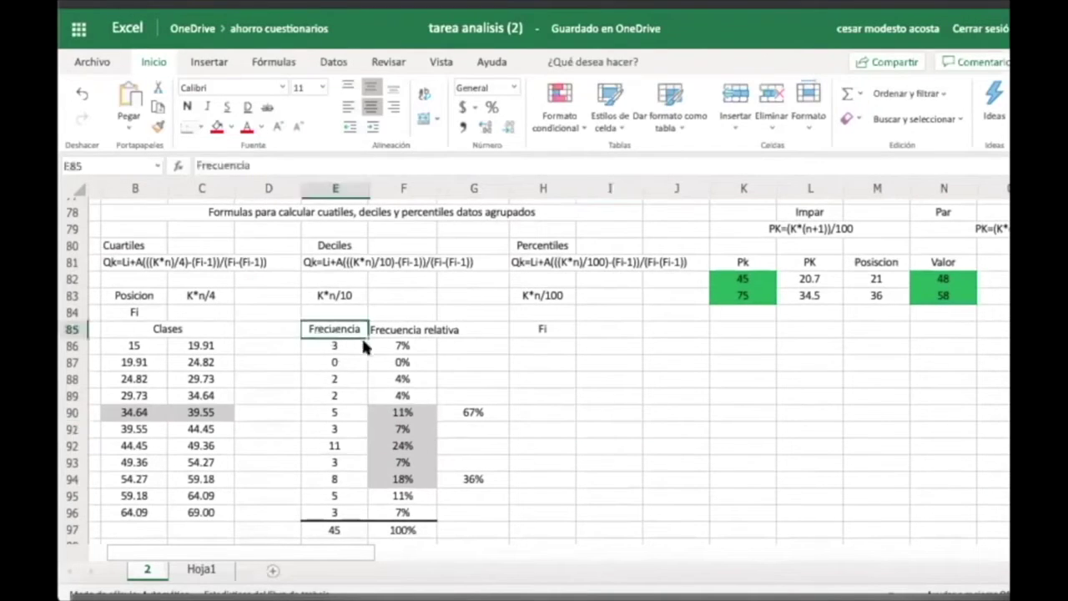
key("BackSpace")
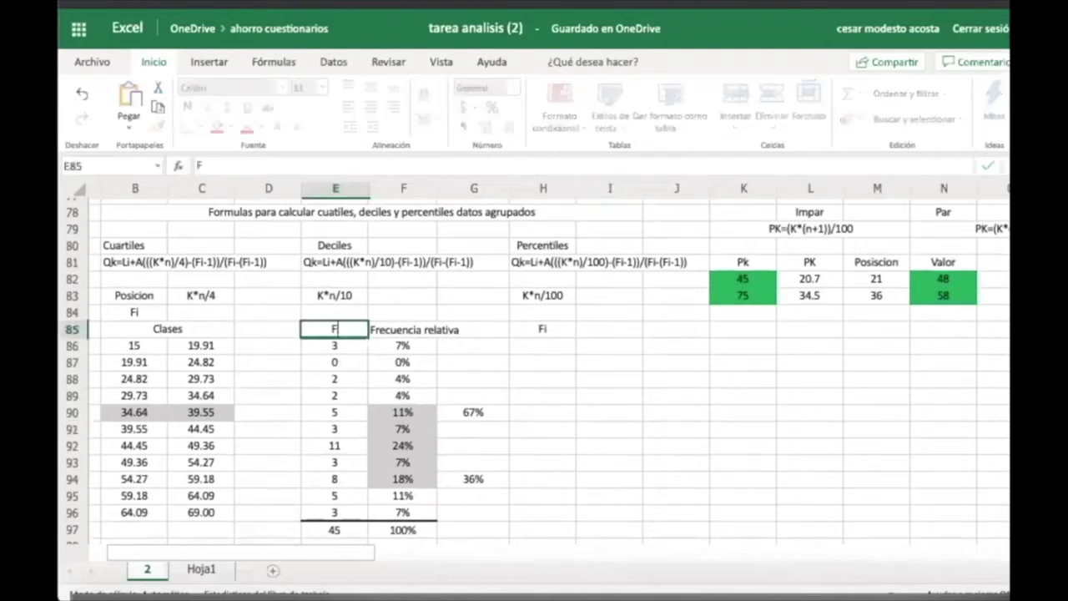
type("fi")
key("Return")
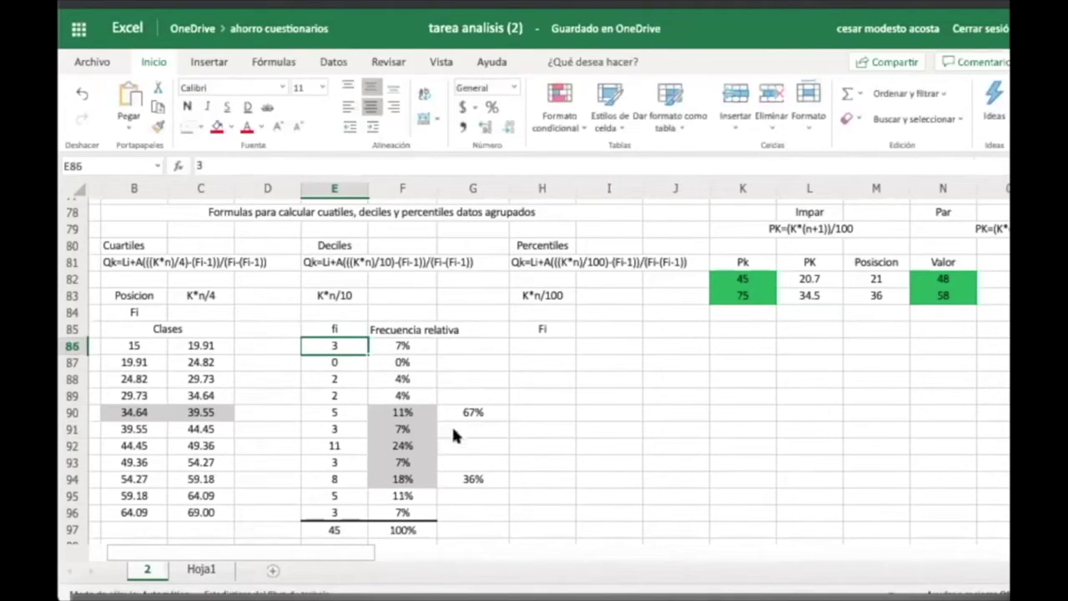
Enter cumulative frequencies 3 and 3 in H86 and H87 under the Fi heading of the grouped-data table.
left_click(532, 344)
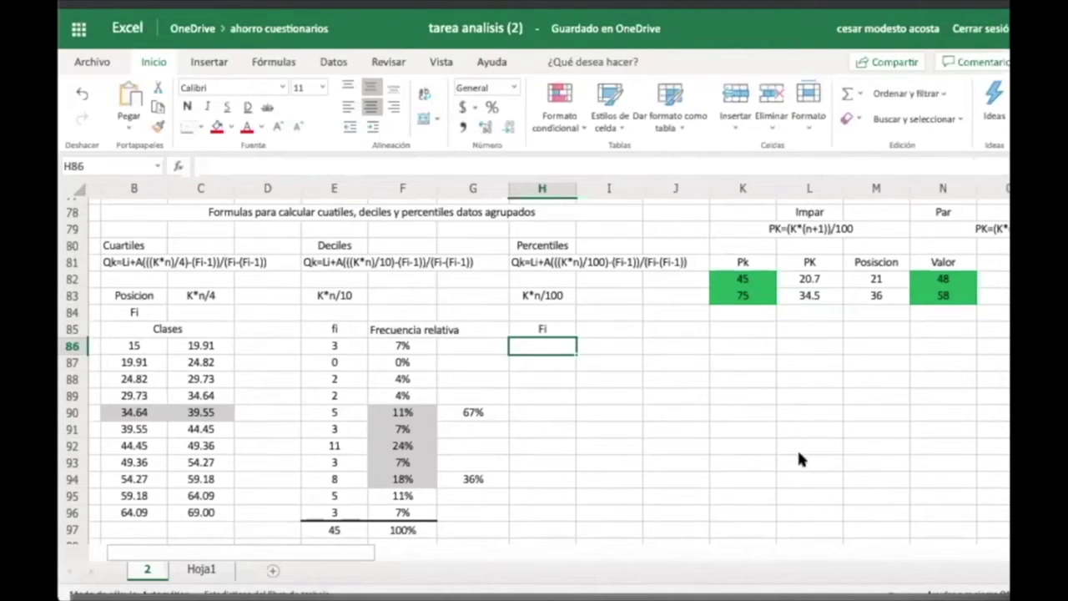
type("3")
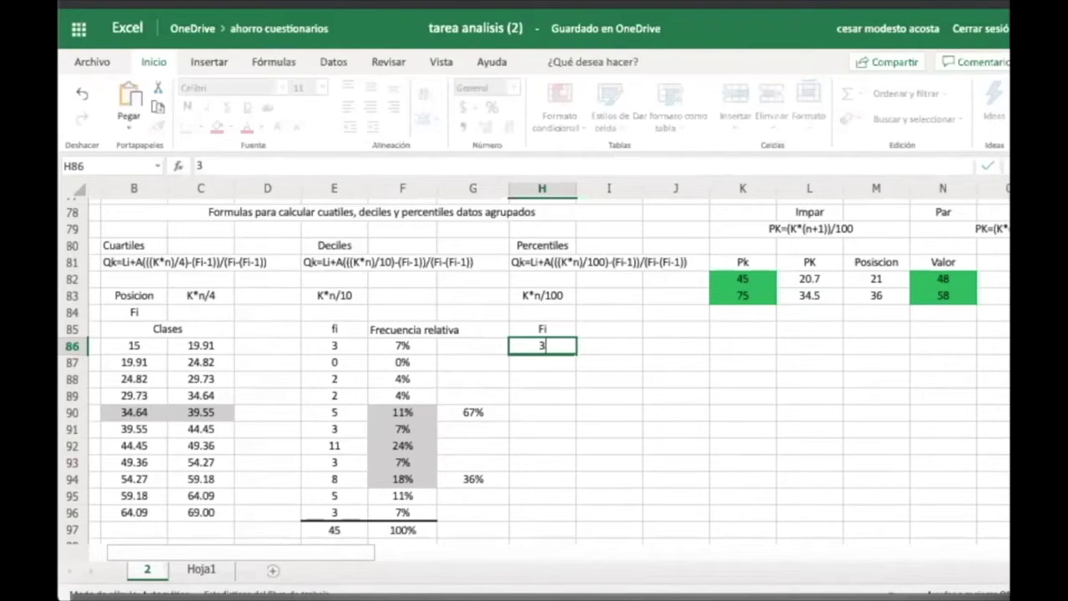
key("Return")
key("Up")
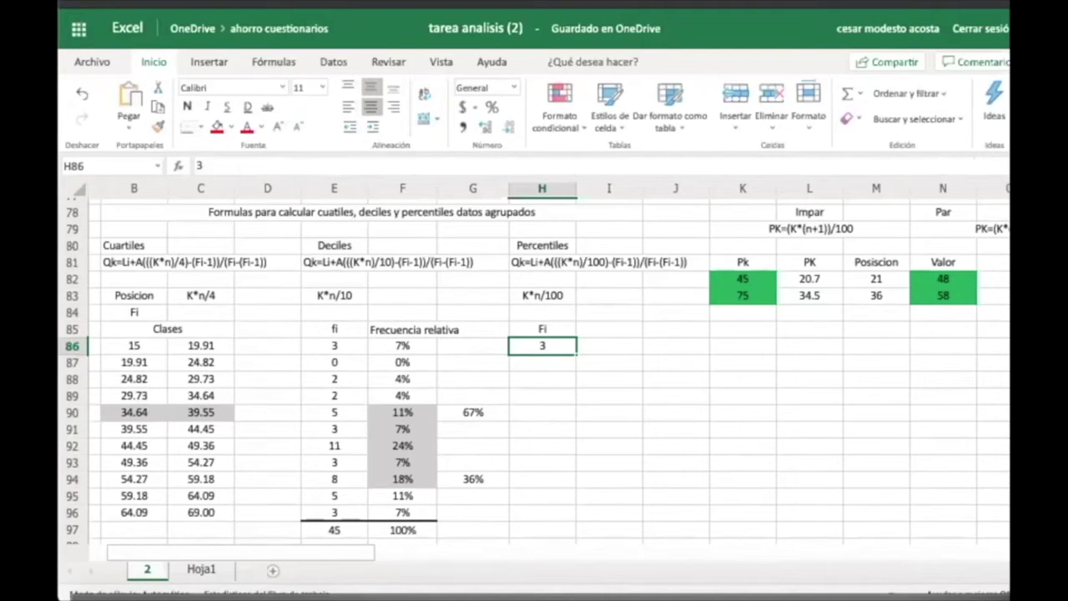
key("Down")
key("Up")
key("Down")
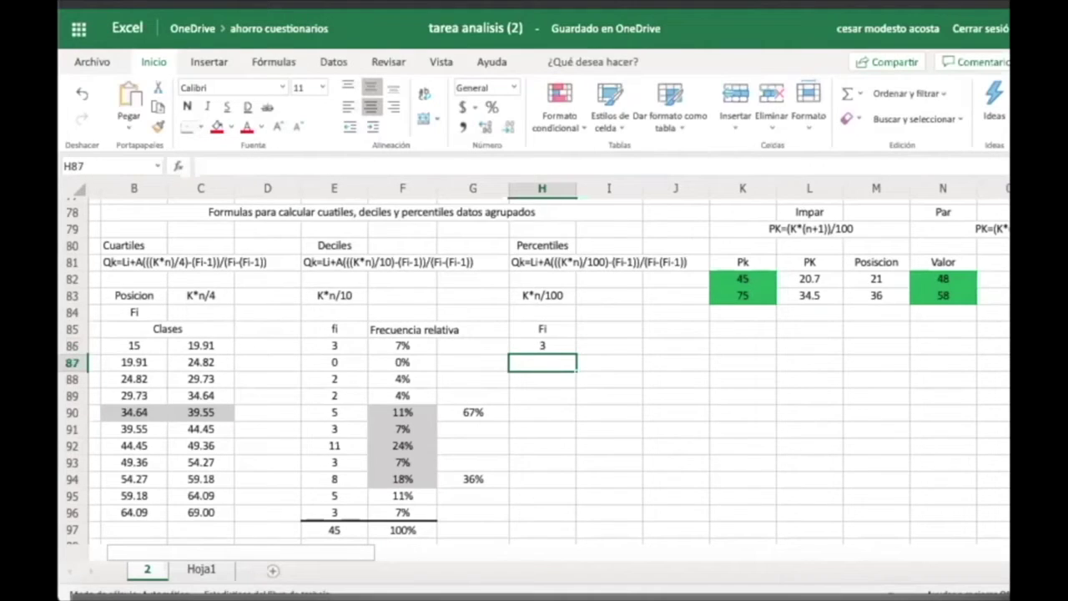
type("3")
key("Return")
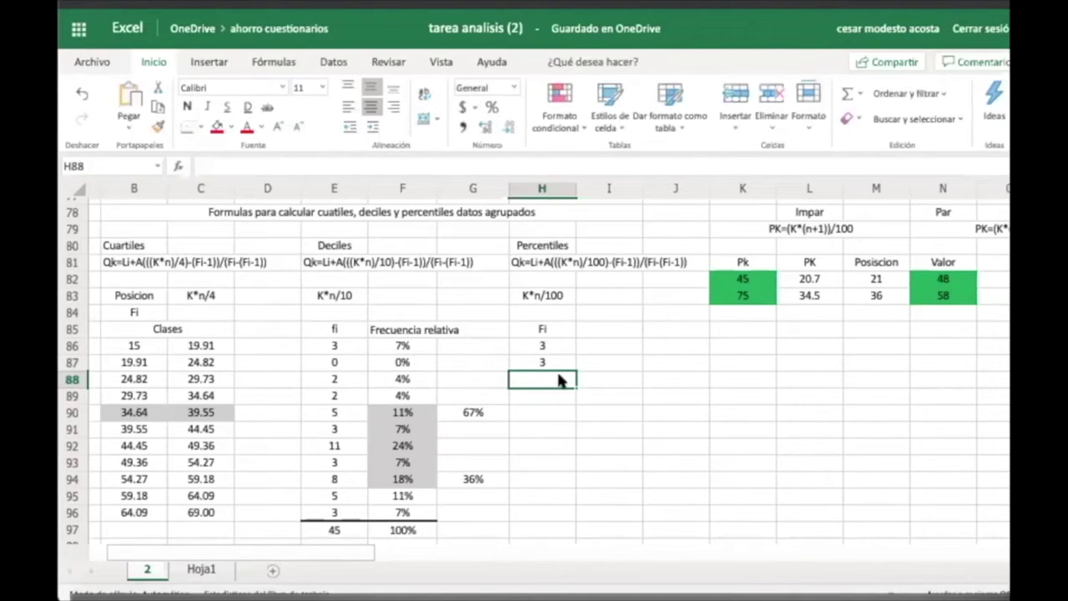
Enter cumulative frequencies 5 and 7 in H88 and H89 for the third and fourth classes.
type("5")
key("Return")
key("Return")
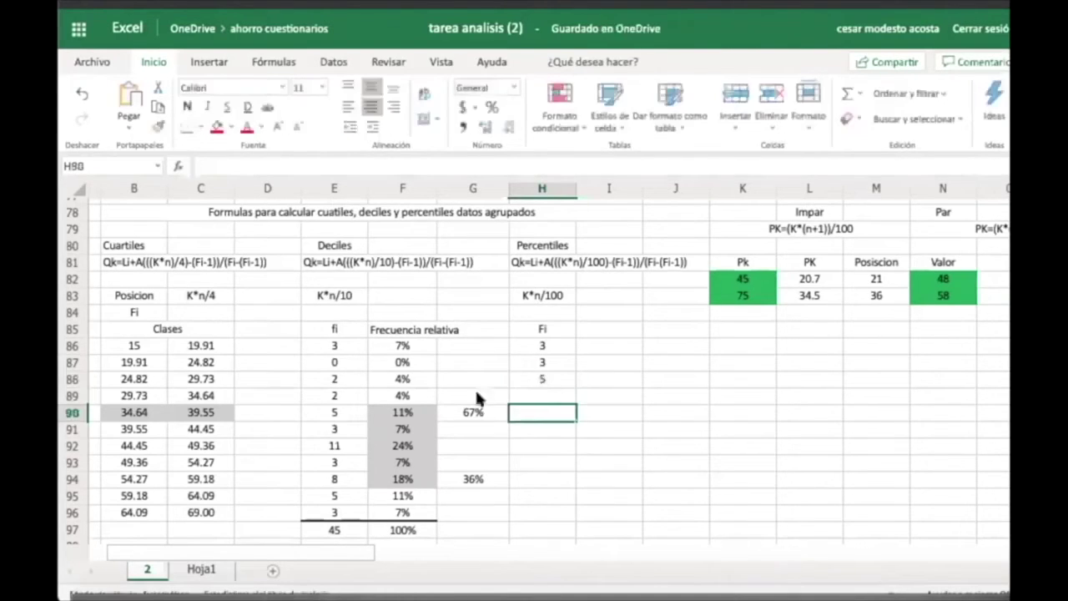
left_click(522, 396)
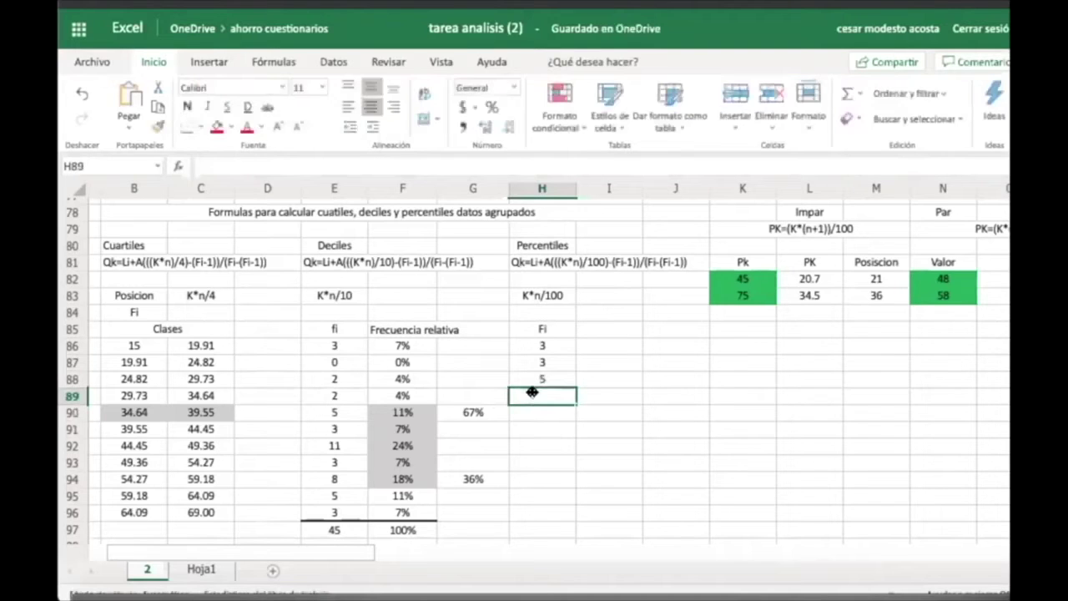
type("7")
key("Return")
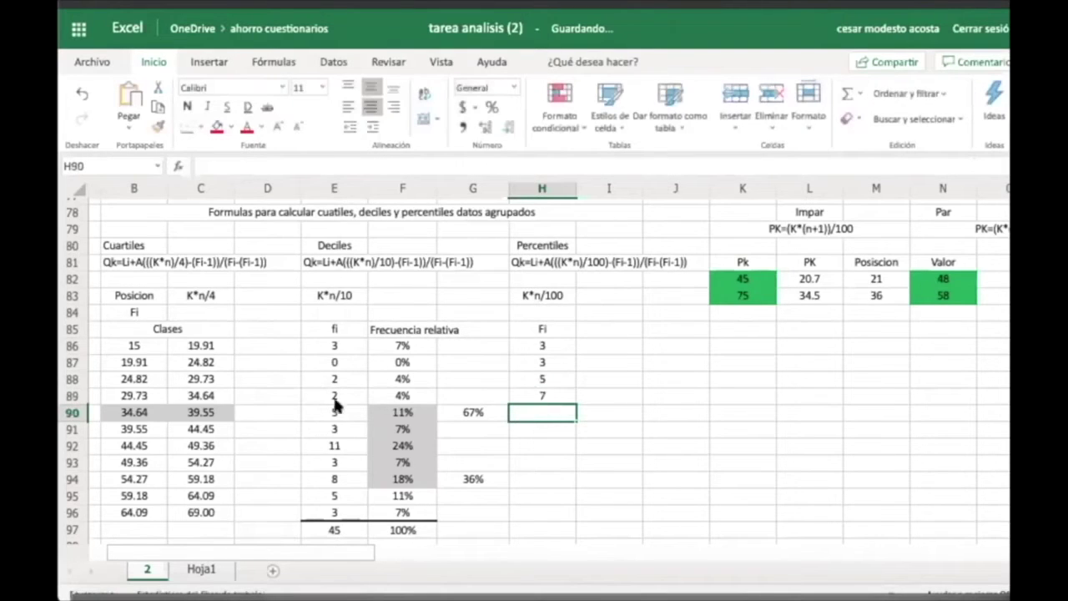
Continue the Fi column with cumulative frequencies 12, 15 and 26 in H90:H92.
type("12")
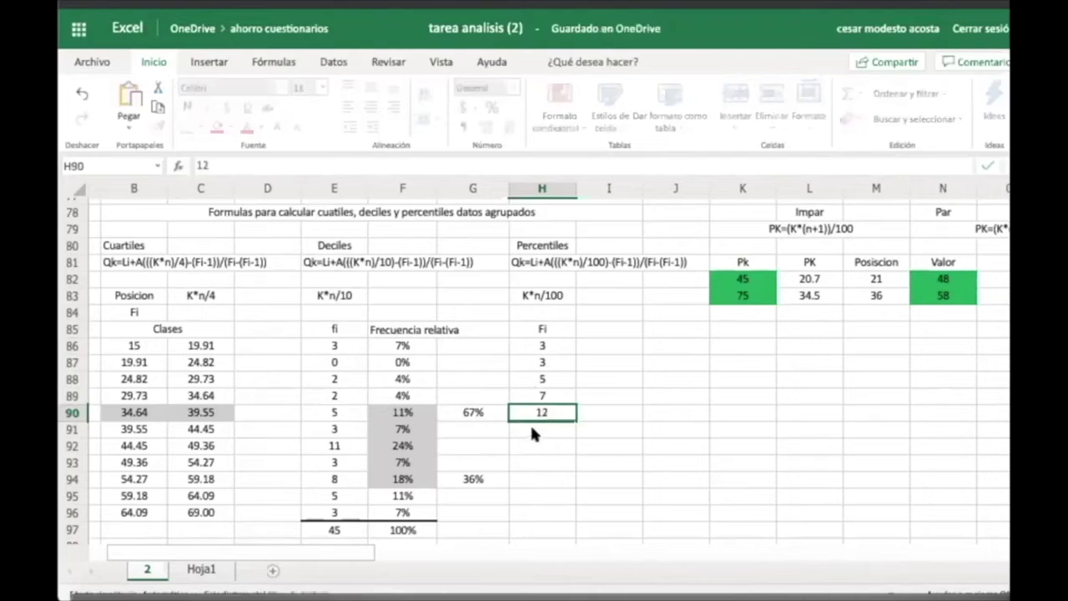
key("Return")
type("15")
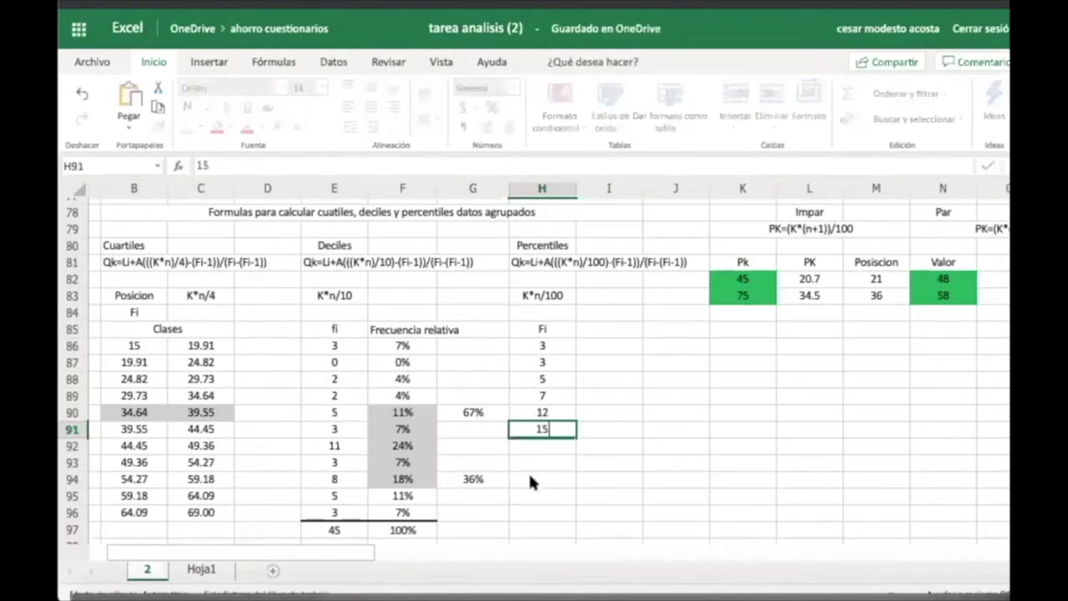
key("Return")
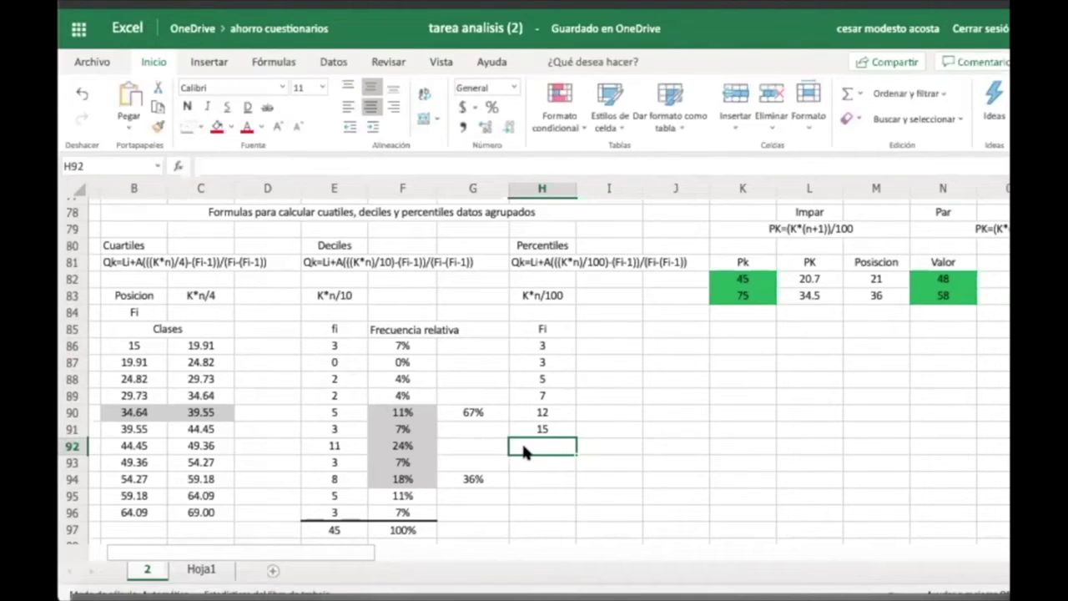
type("2")
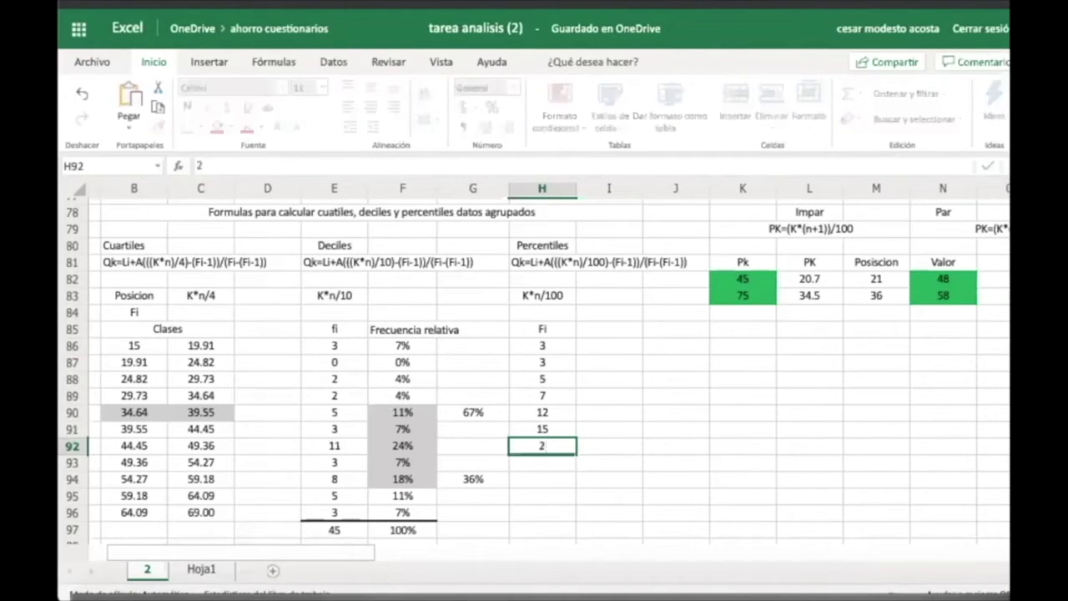
type("6")
left_click(534, 477)
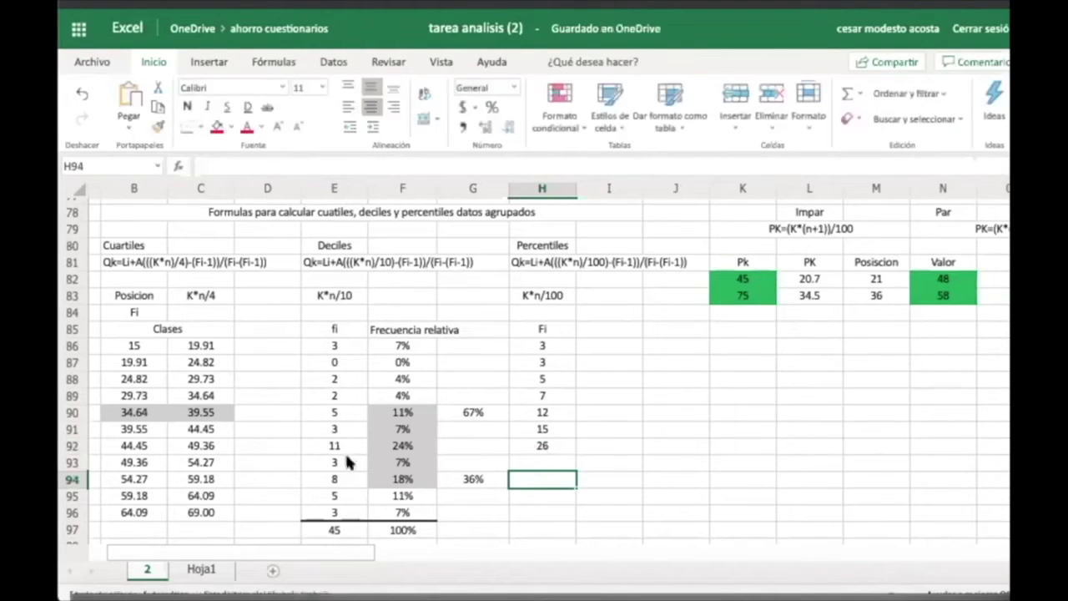
Enter cumulative frequencies 29 in H93 and 37 in H94 of the Fi column.
left_click(548, 464)
type("2")
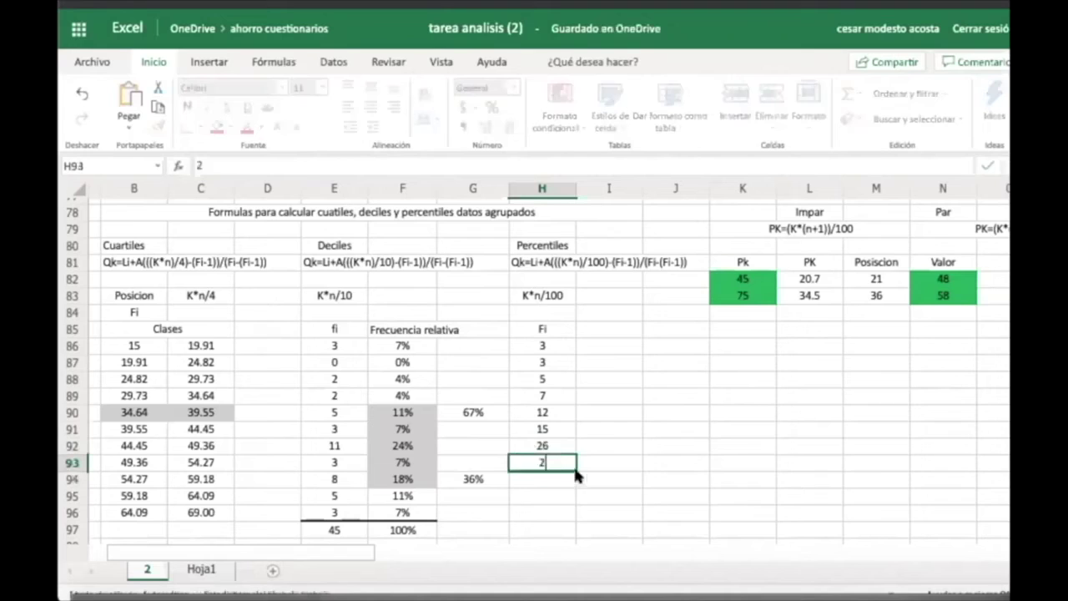
type("9")
left_click(553, 477)
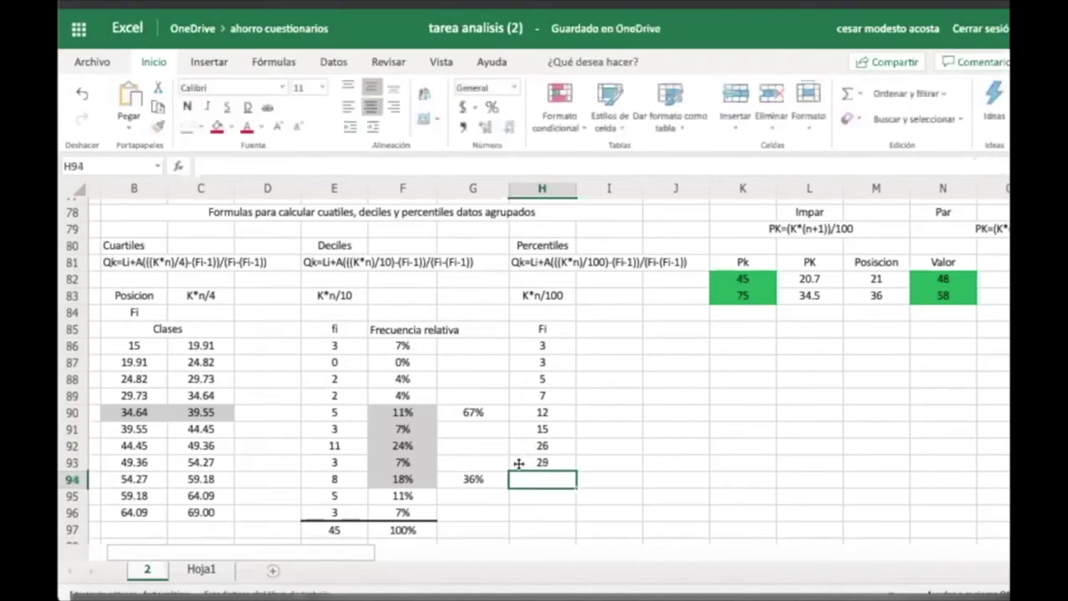
type("35")
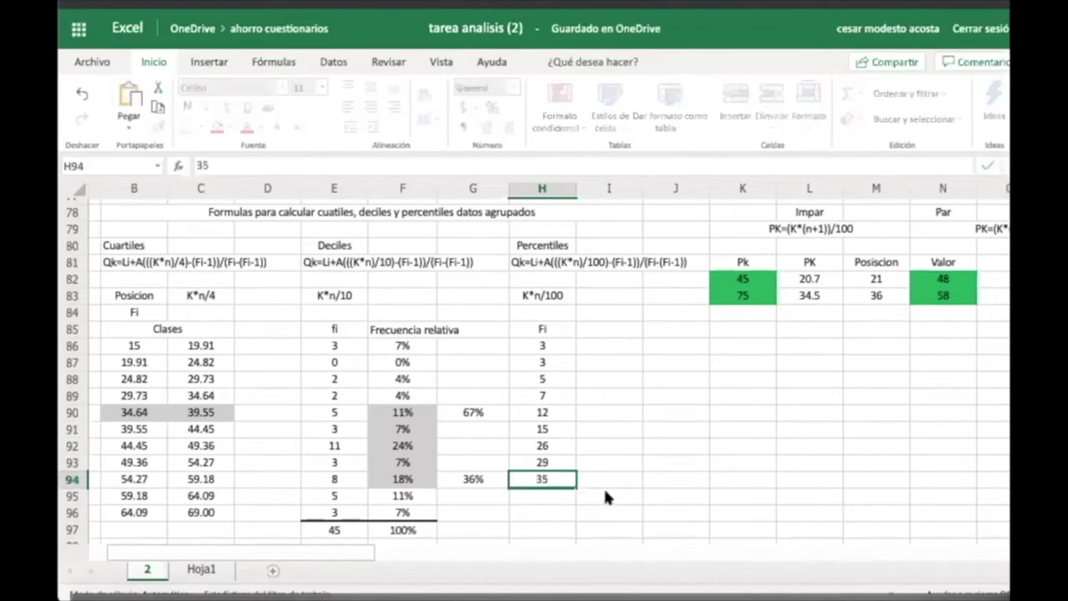
key("BackSpace")
type("7")
left_click(534, 499)
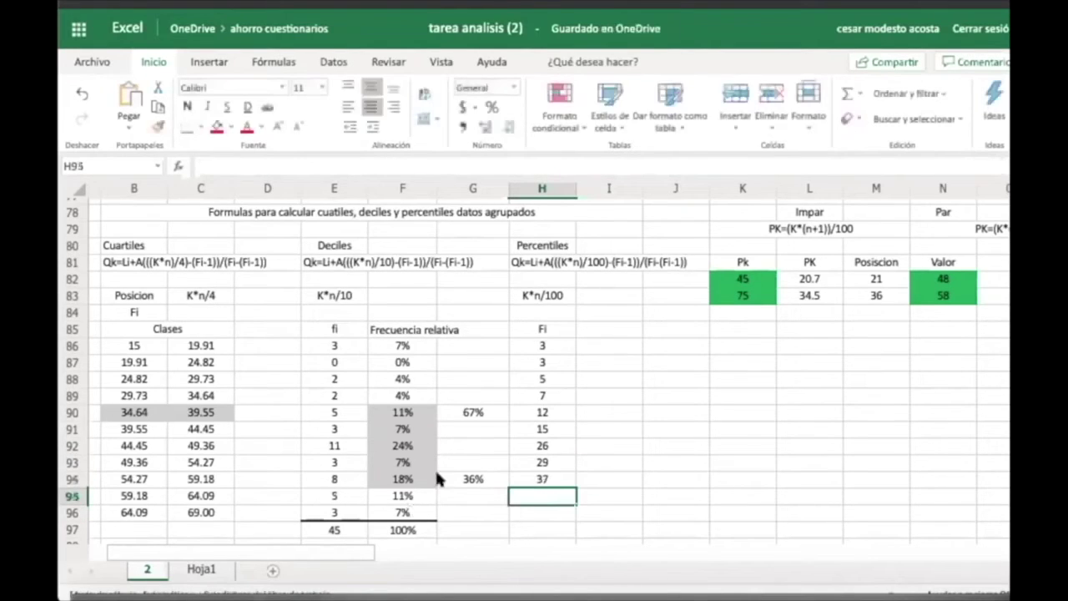
Complete the Fi column with 42 in H95 and 45 as a plain number in H96.
type("42")
key("Return")
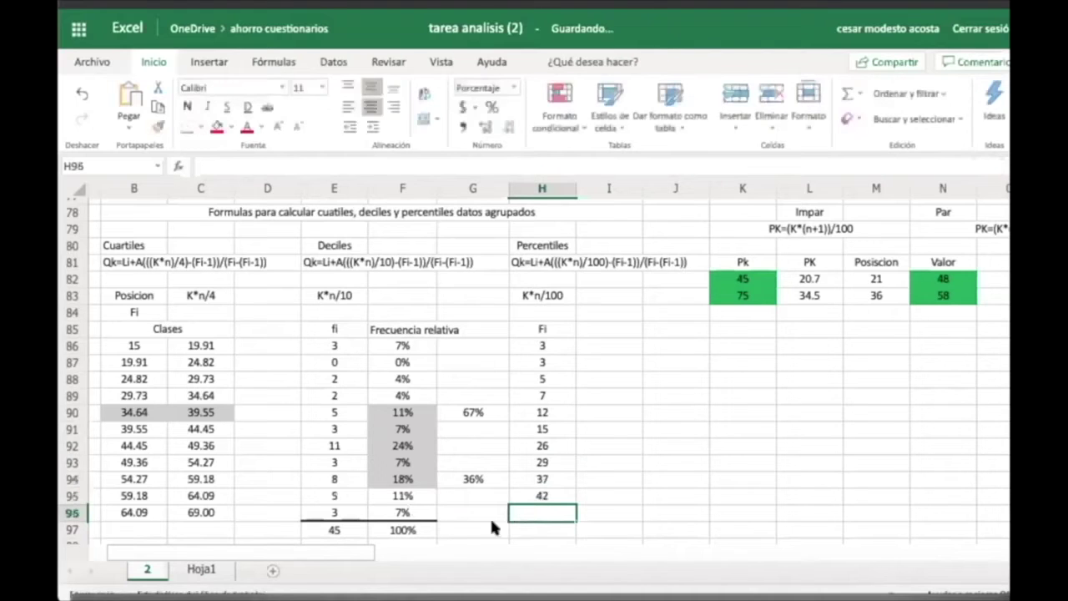
type("45%")
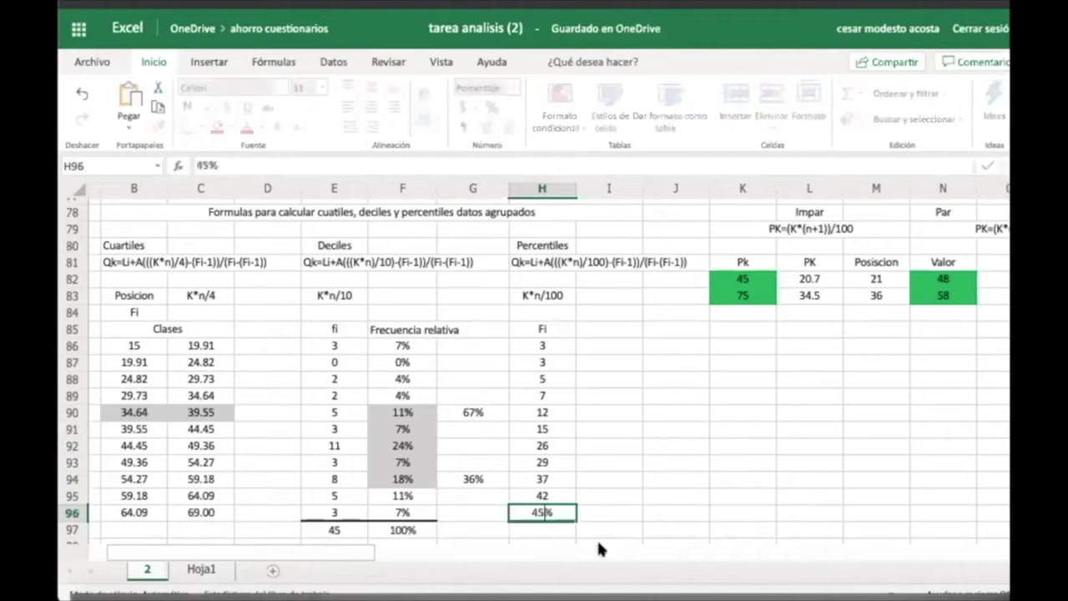
key("Return")
left_click(542, 513)
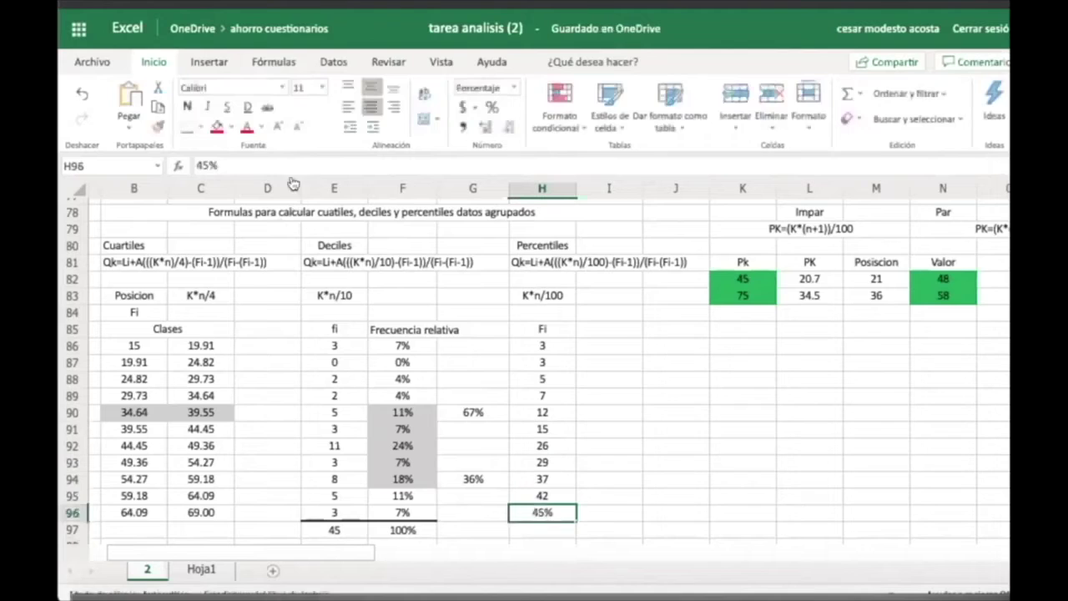
type("42")
key("BackSpace")
type("5")
key("Return")
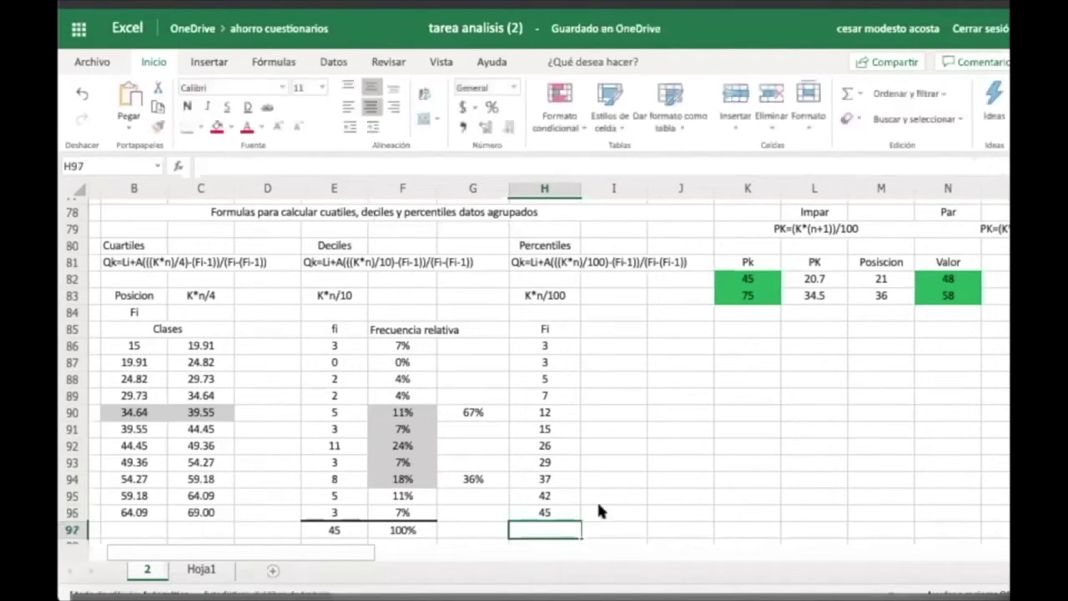
Start a quartile table beside the grouped data with the heading Qk in K88.
left_click(542, 332)
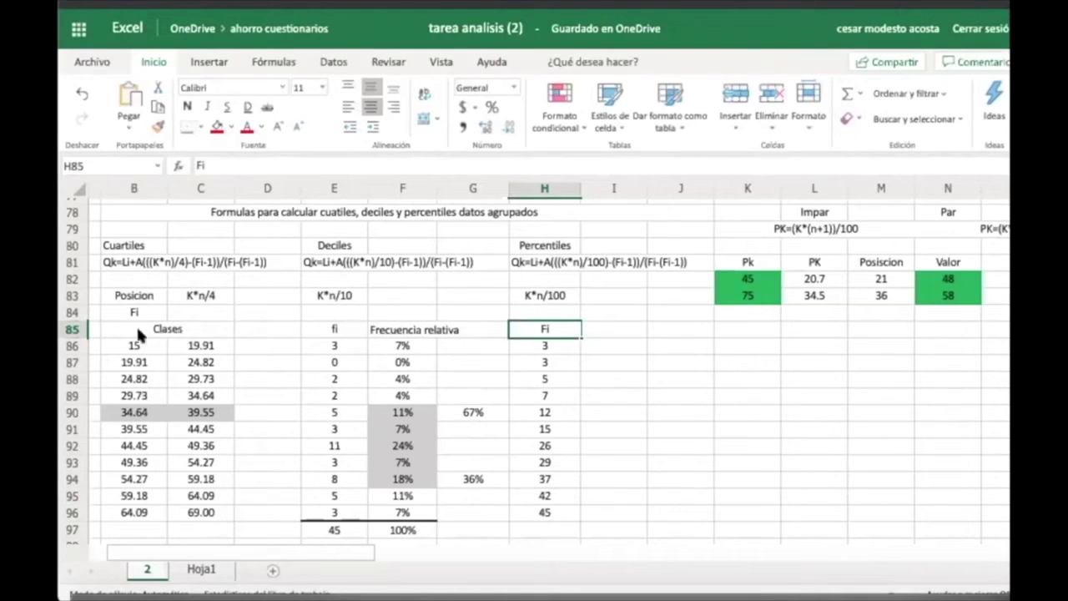
left_click(726, 409)
left_click(739, 398)
type("=Q")
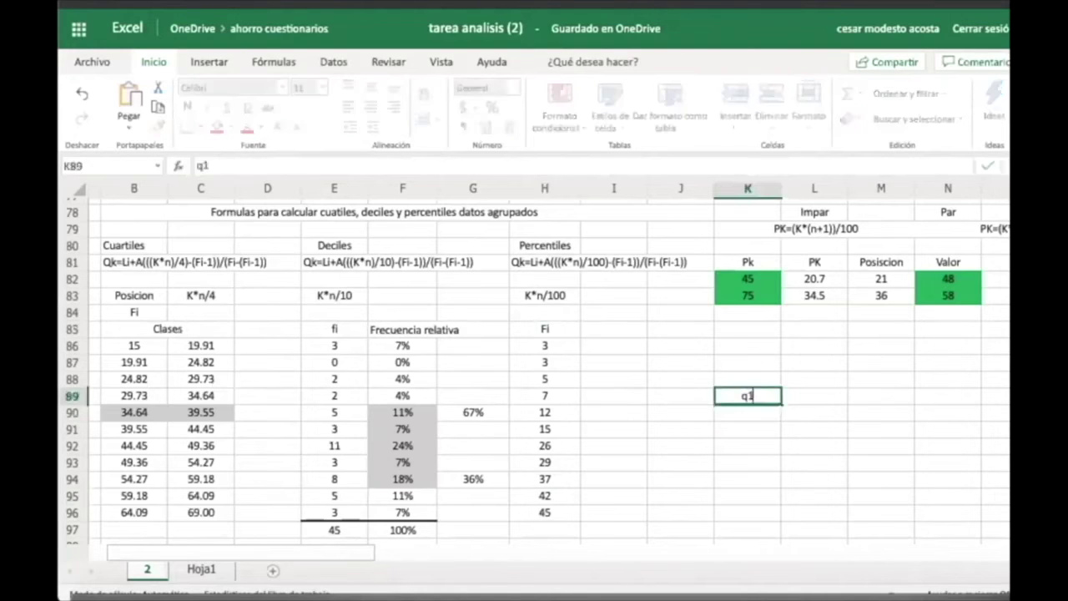
key("BackSpace")
key("BackSpace")
key("Up")
type("Qk")
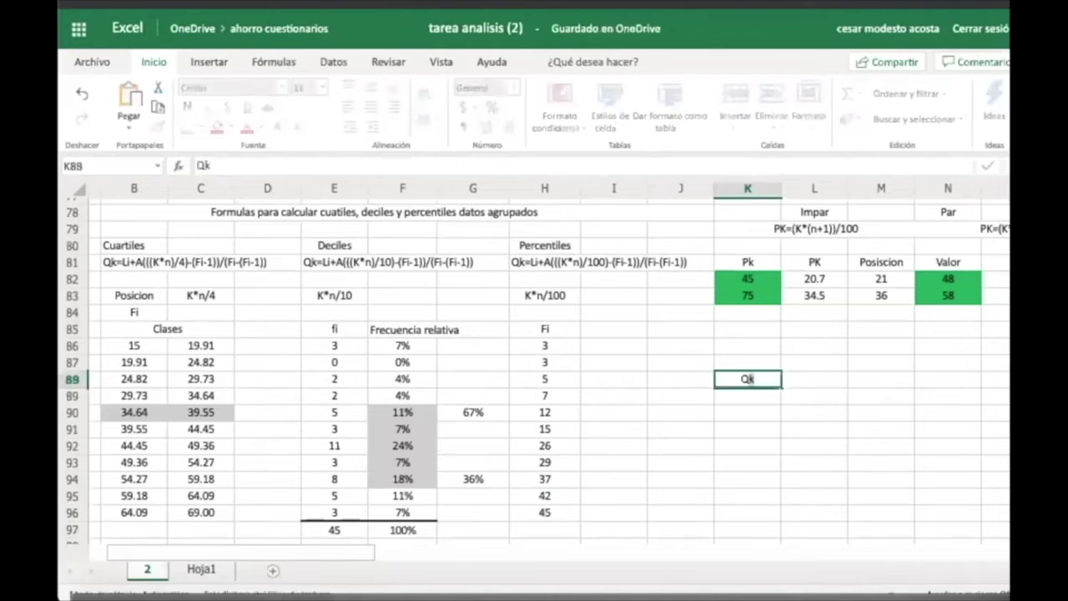
key("Return")
List the quartile numbers 1, 2 and 3 in K89:K91 under the Qk heading.
type("1")
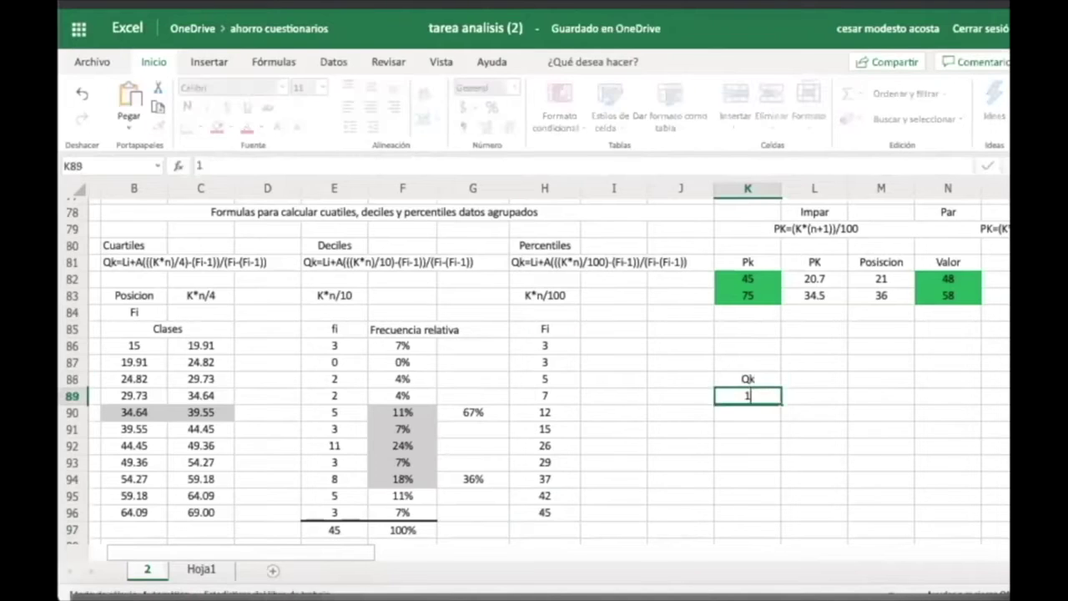
key("Return")
type("2")
key("Return")
type("3")
key("Right")
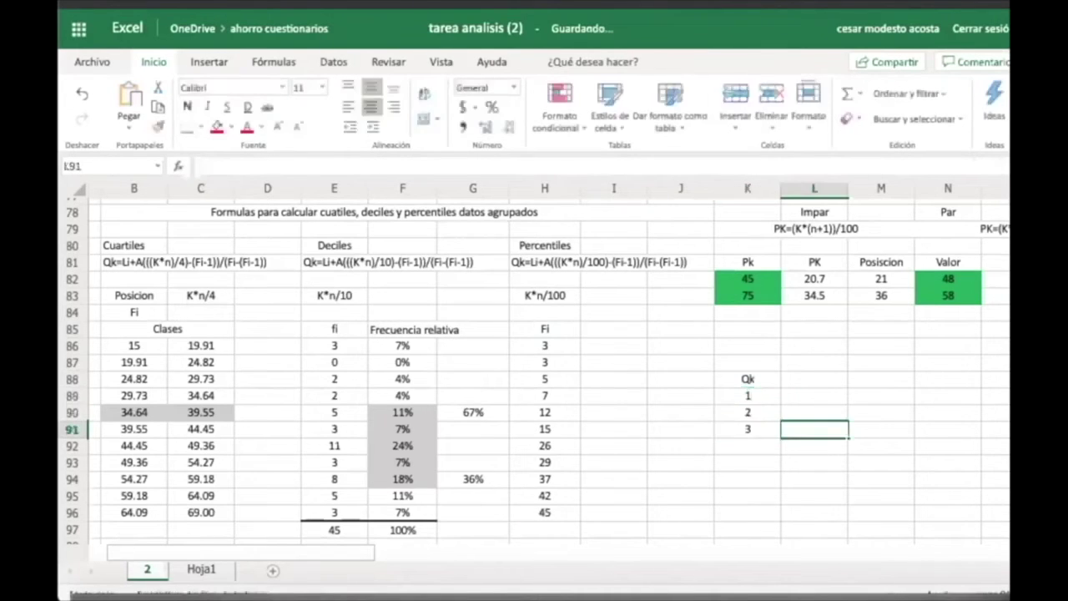
Add the heading Posicion in L88 next to the Qk heading.
key("Up")
key("Up")
key("Up")
type("Qk")
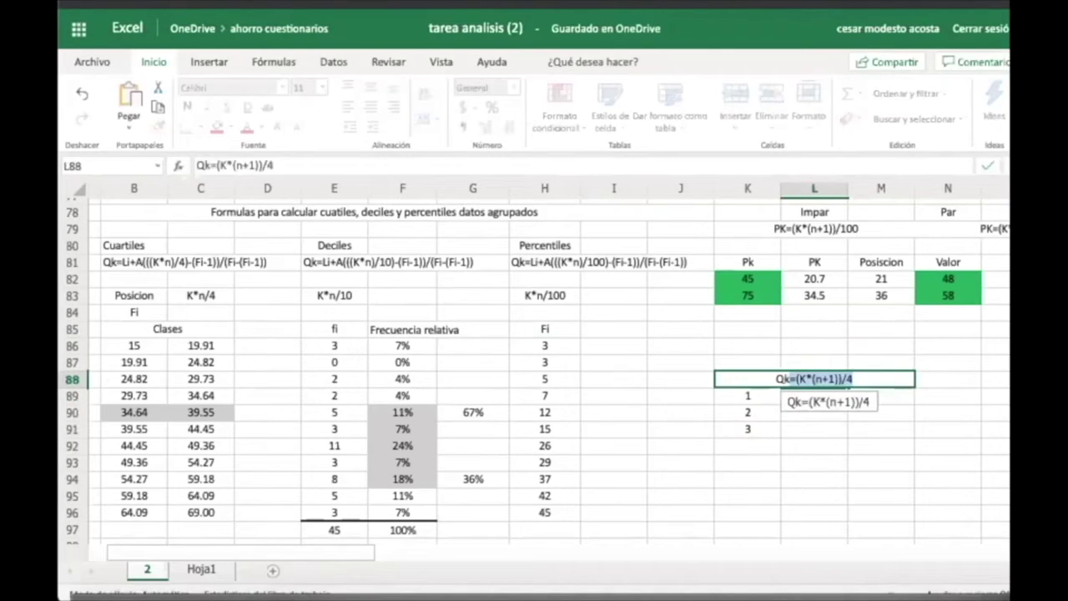
key("BackSpace")
key("Return")
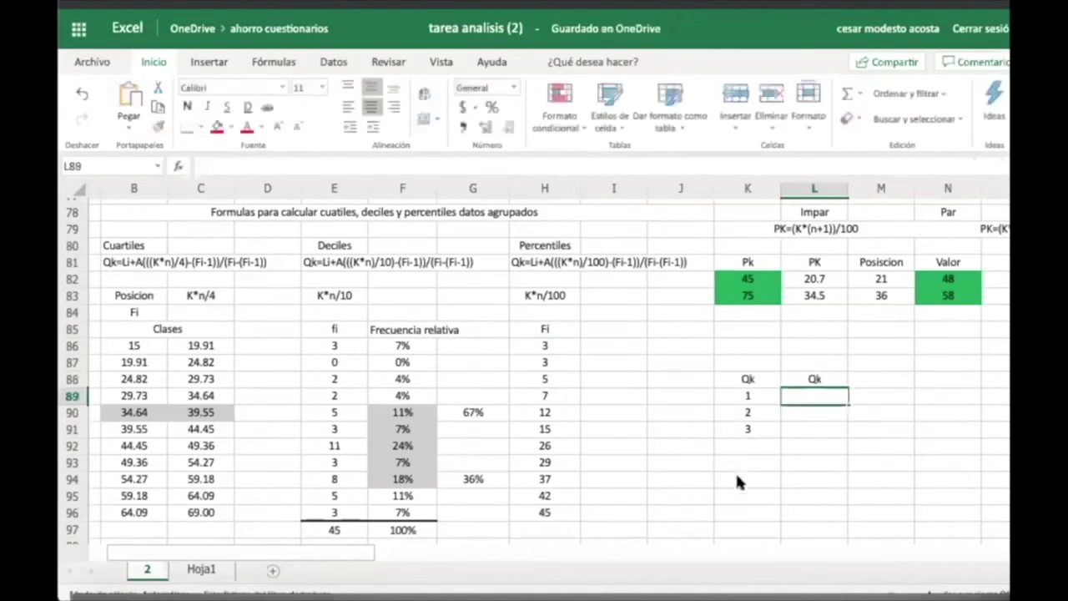
key("Up")
type("Posicion")
left_click(814, 479)
Enter =1*45 in L89 as the first quartile's position product, and restore the value 1 in K89.
left_click(824, 399)
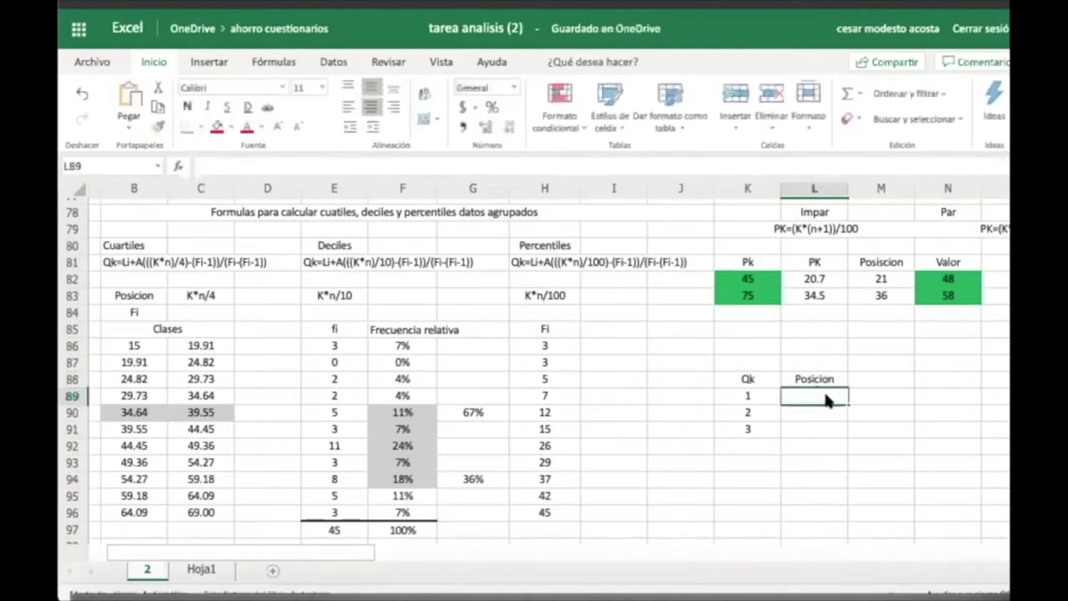
type("=")
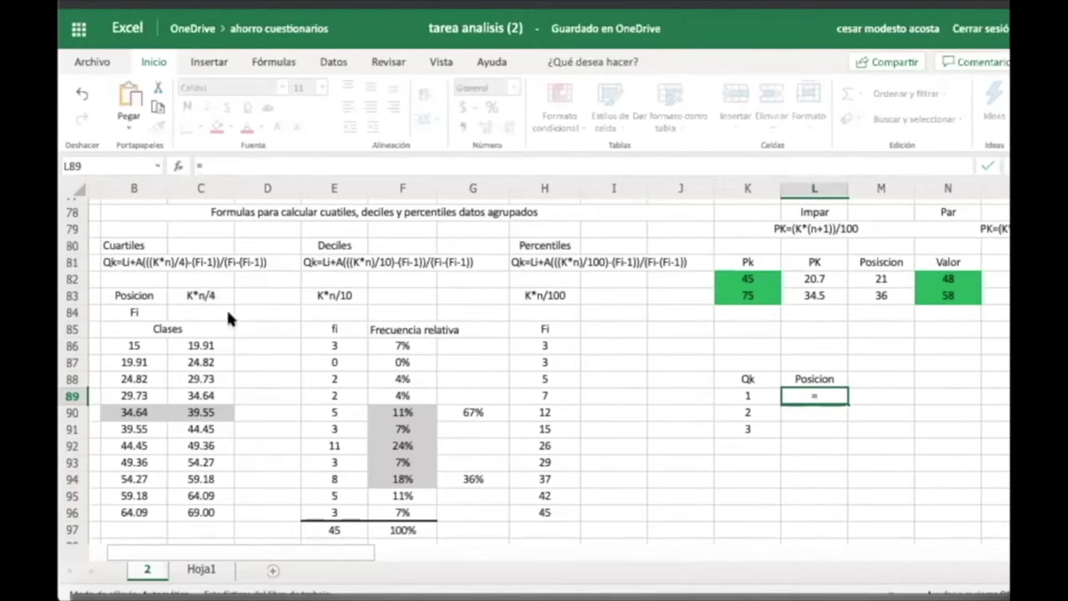
type("1*45")
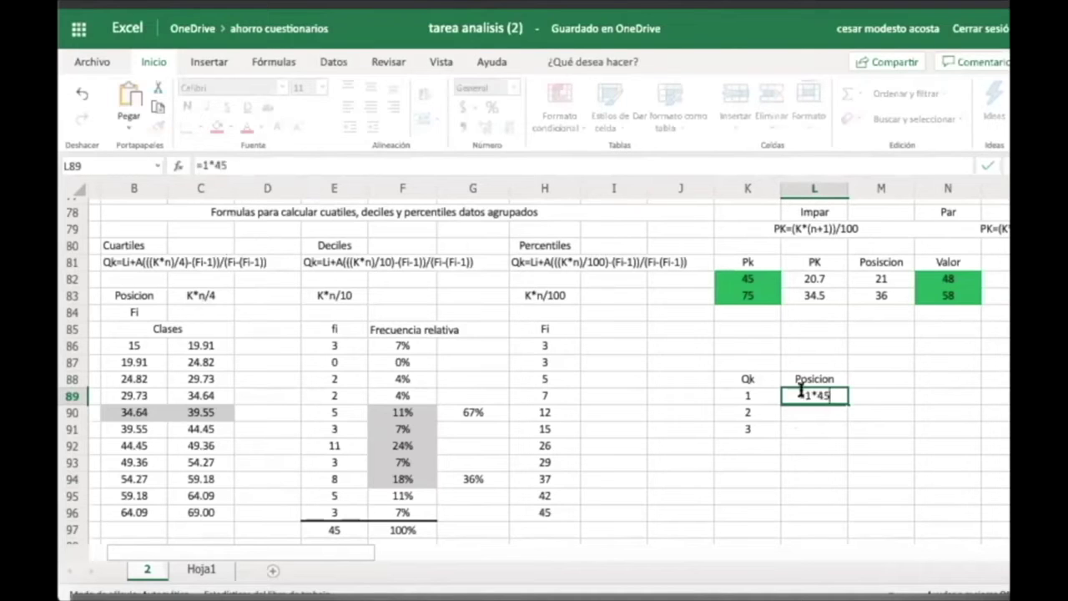
key("Left")
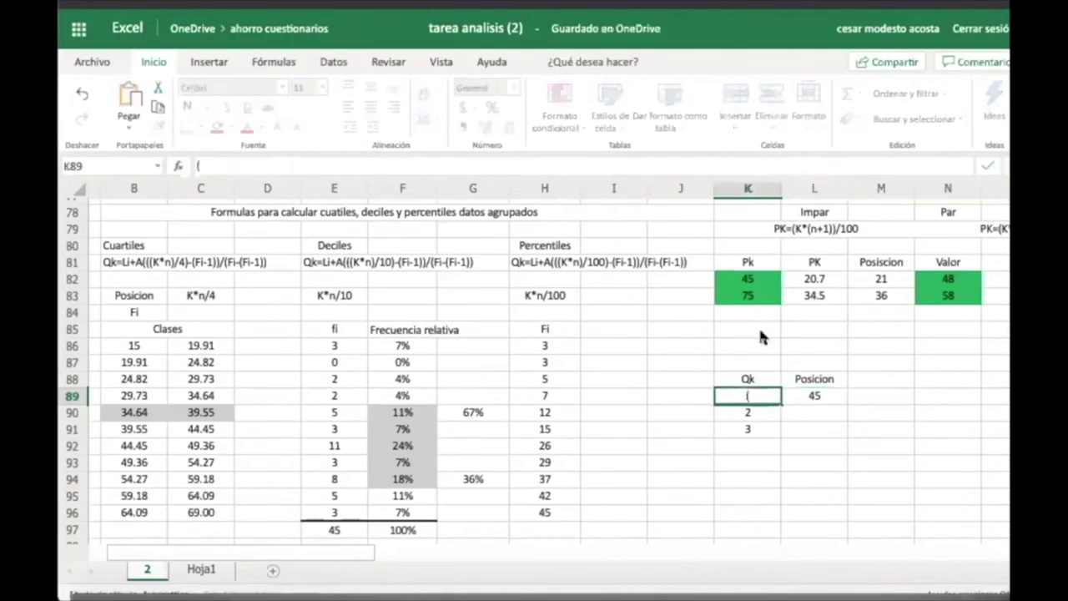
left_click(813, 397)
left_click(748, 395)
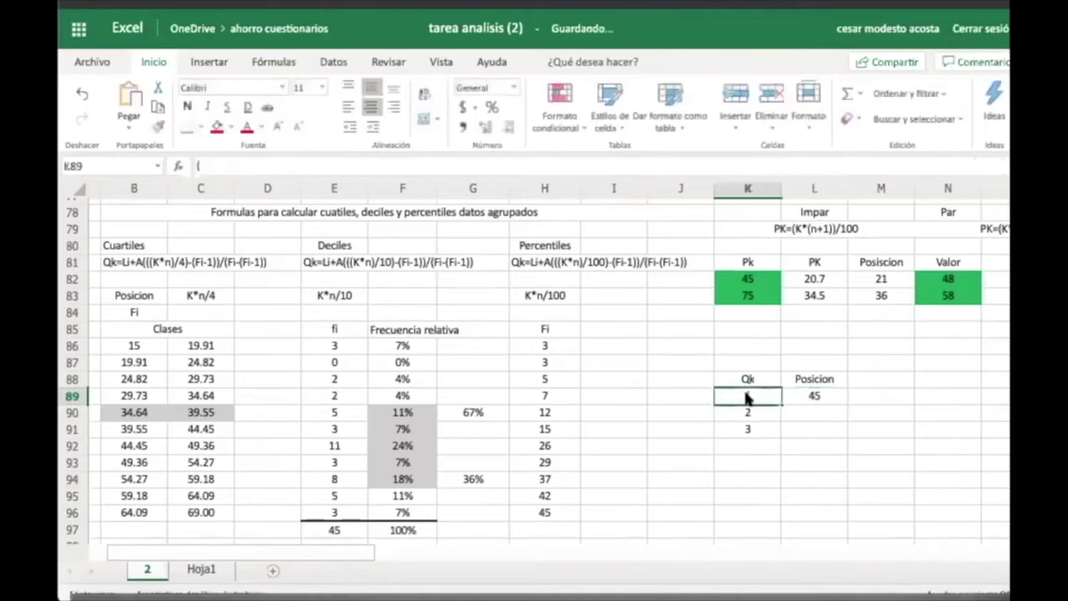
Enclose the first quartile's position product in L89 in parentheses, making it =(1*45).
left_click(822, 392)
left_click(242, 164)
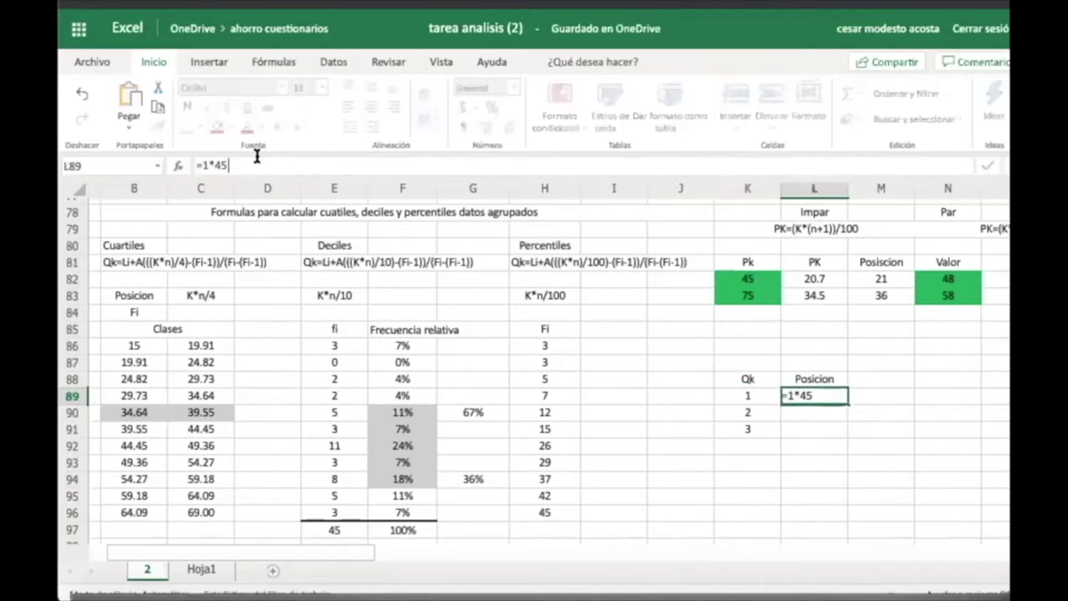
type(")")
left_click(203, 165)
type("(")
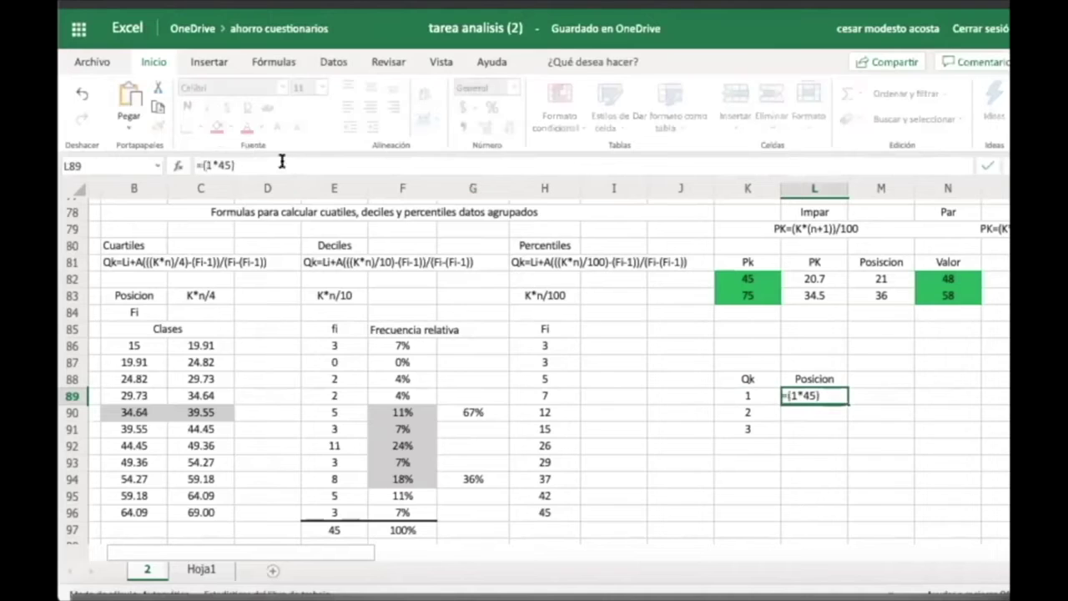
Divide the product in L89 by 4 so the formula reads =(1*45)/4.
type("/74")
key("Return")
left_click(801, 394)
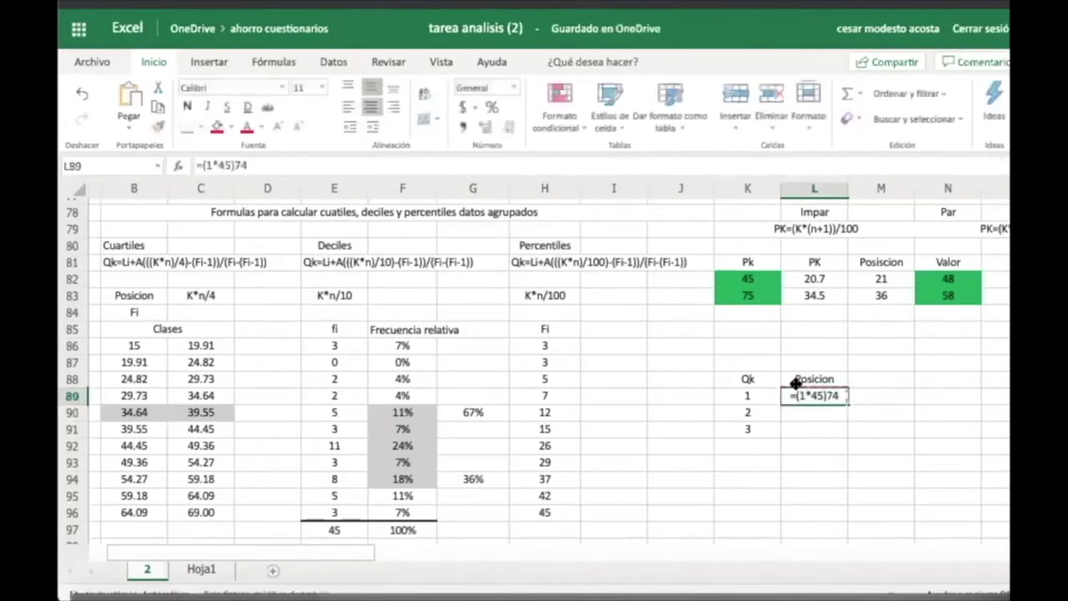
left_click(241, 164)
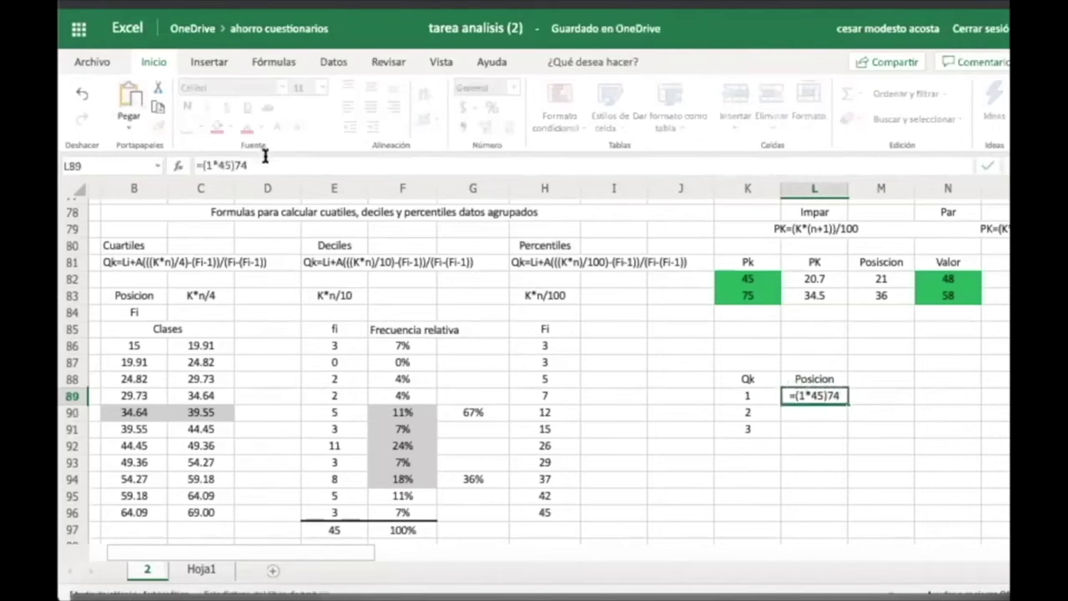
key("BackSpace")
type("/")
key("Return")
key("Return")
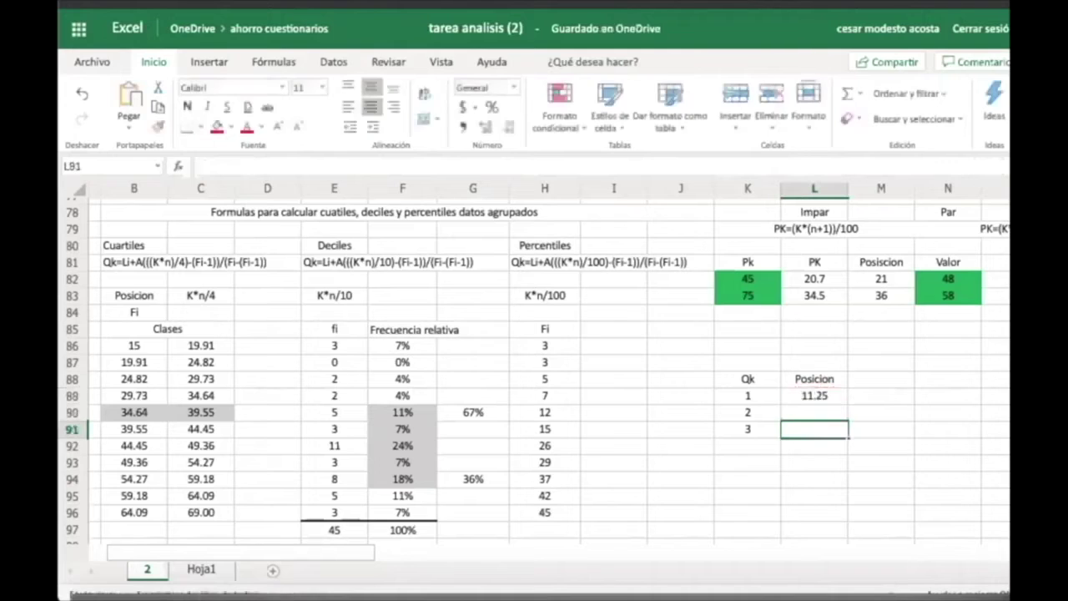
Enter 11 in M89 as the first quartile's rounded position and head the column Posicon real in M88.
left_click(868, 397)
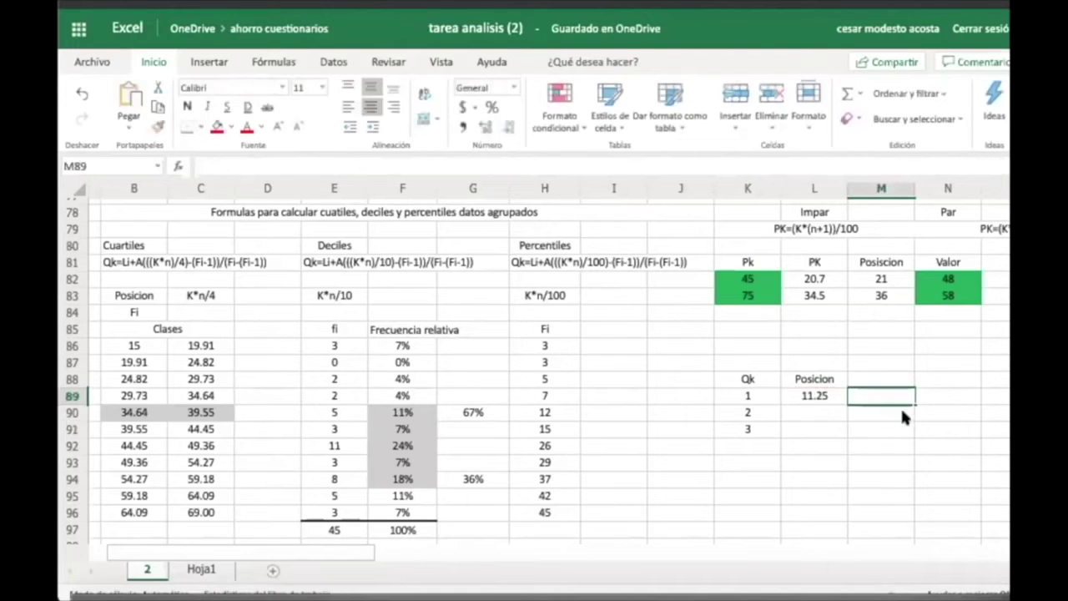
type("11")
left_click(867, 380)
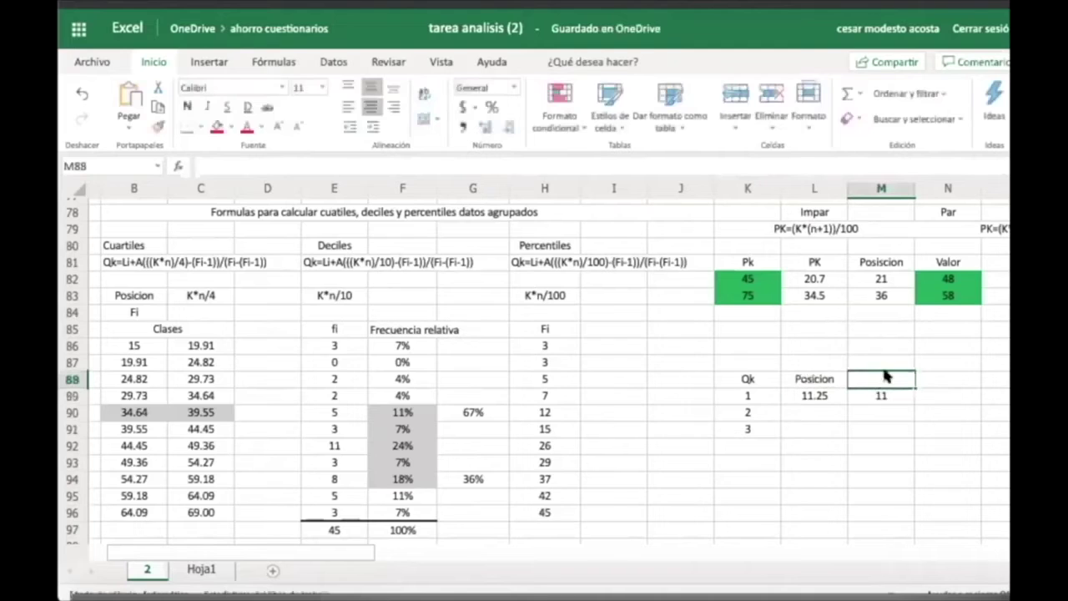
type("Posicon real")
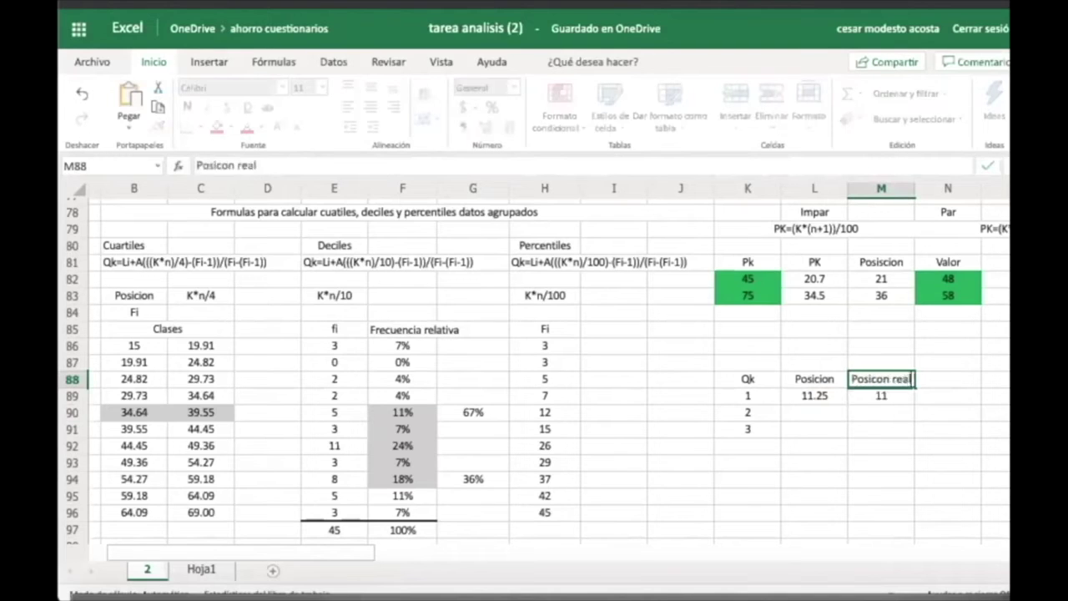
key("Return")
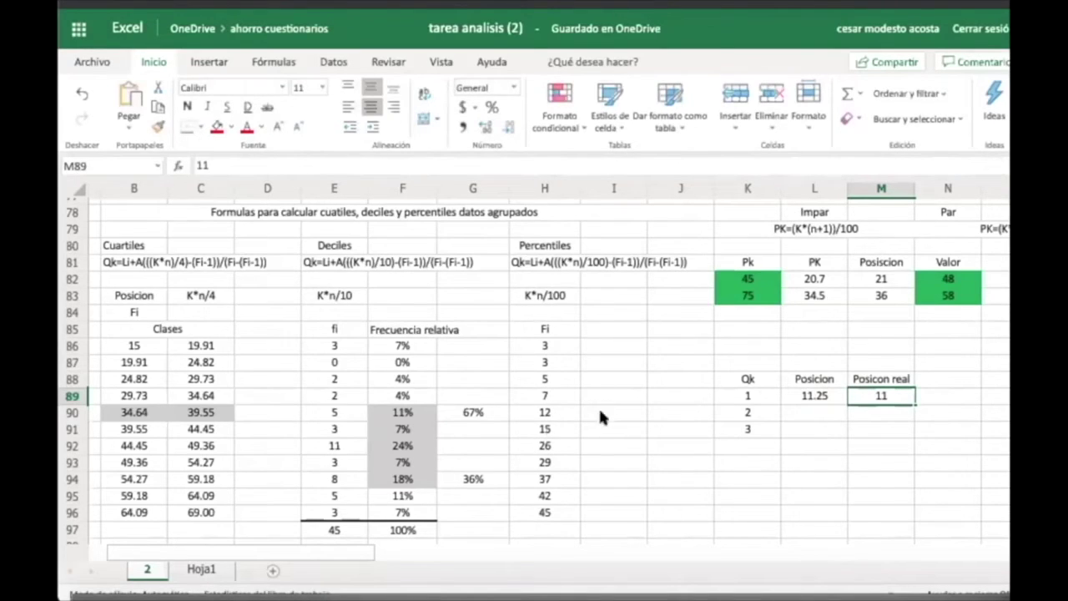
Fill the class row B90:H90 with light gold to mark the first quartile's class.
left_click_drag(573, 409, 133, 413)
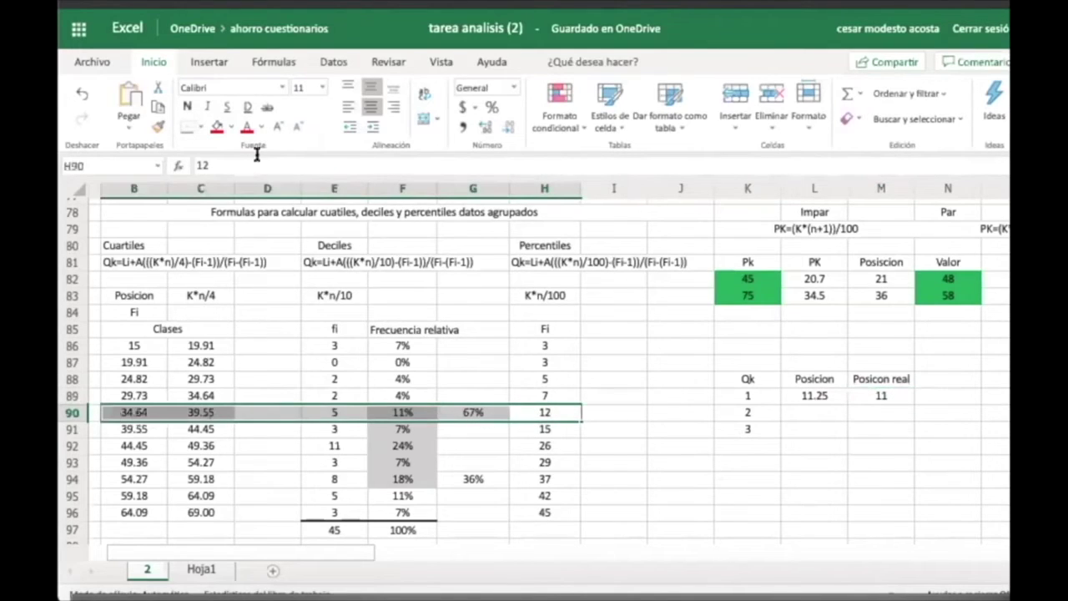
left_click(229, 128)
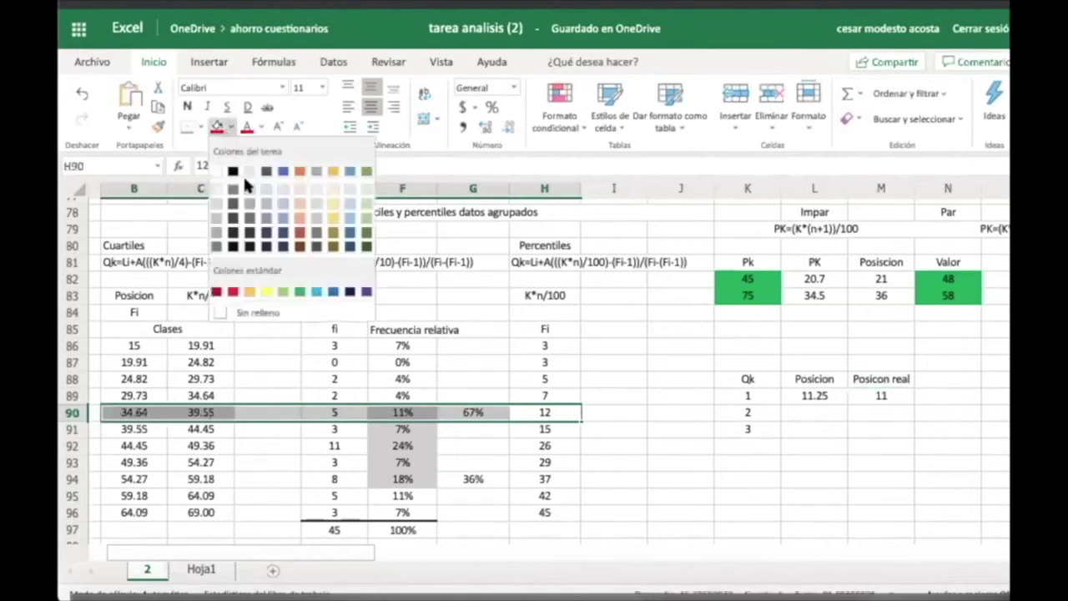
left_click(332, 213)
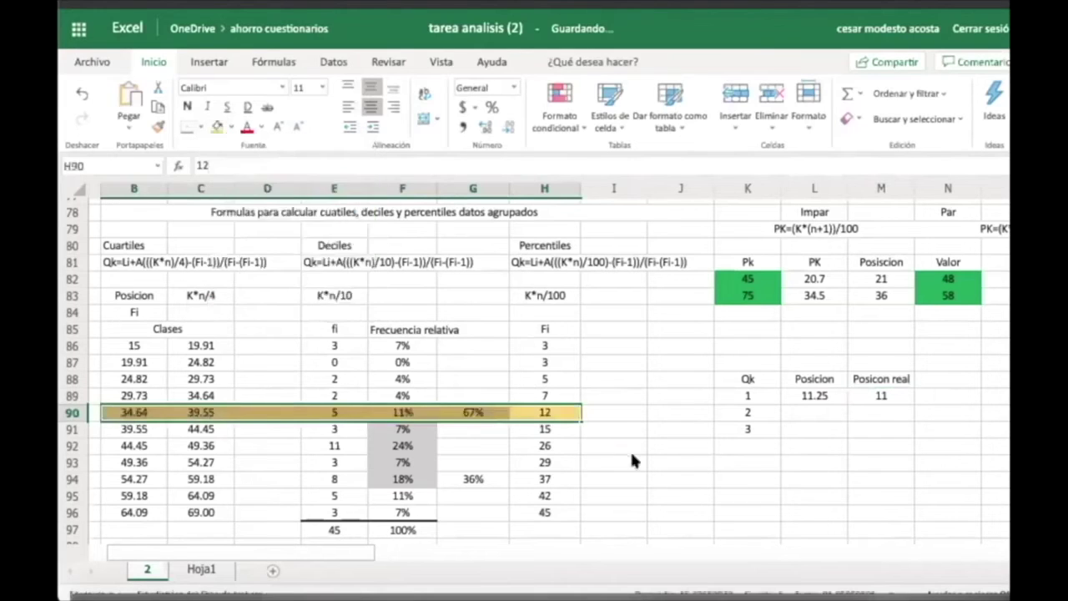
left_click(748, 395)
left_click(231, 127)
left_click(208, 122)
left_click(605, 445)
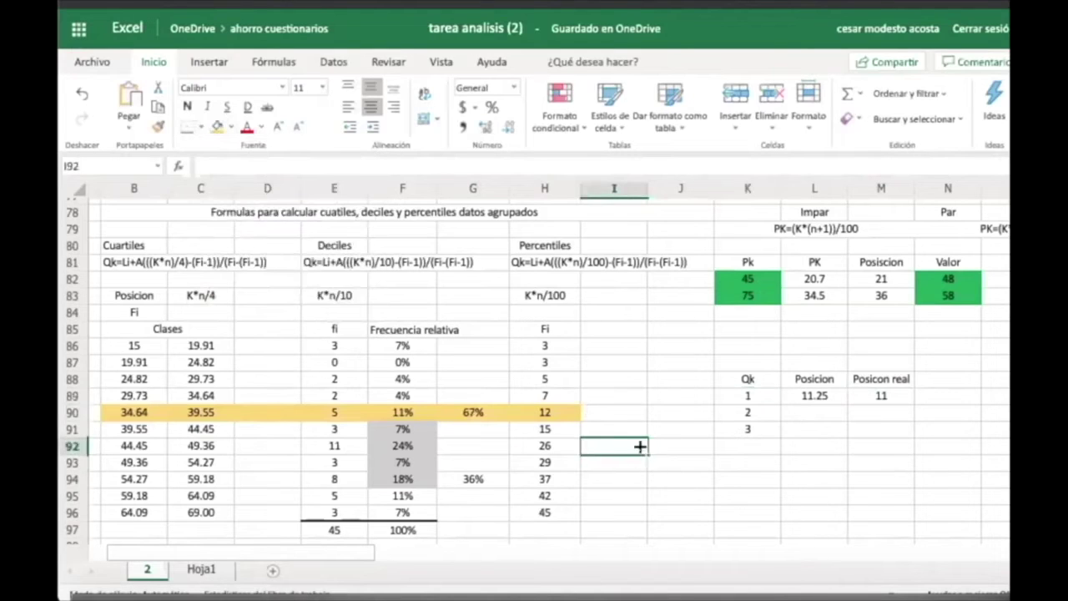
Enter the heading Qk=(K*(n))/4 in N88 beside Posicon real.
left_click(918, 396)
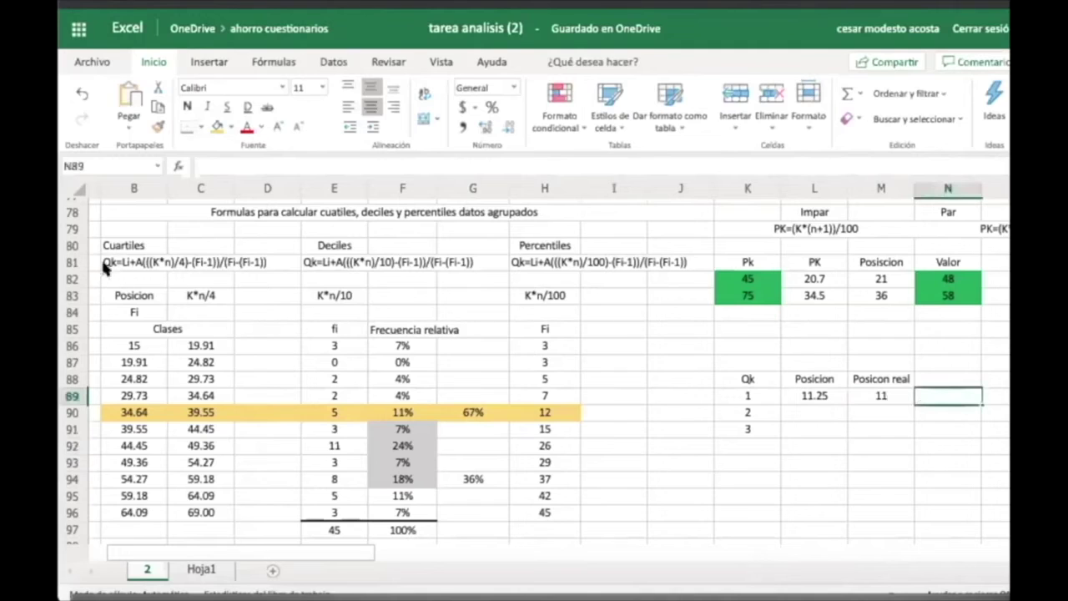
left_click(955, 377)
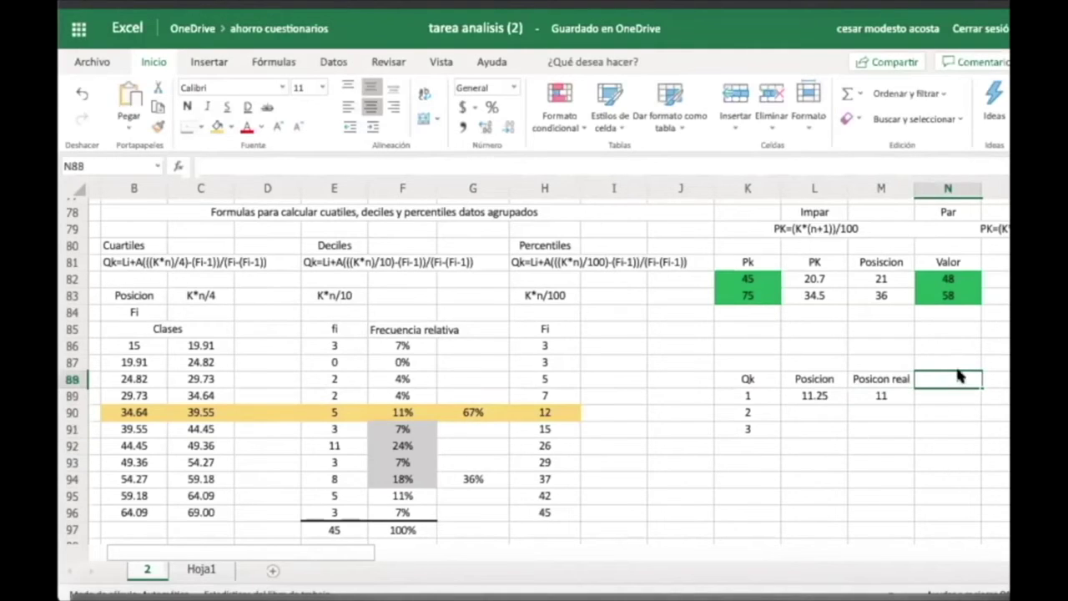
type("Qk=(K*(n))/4")
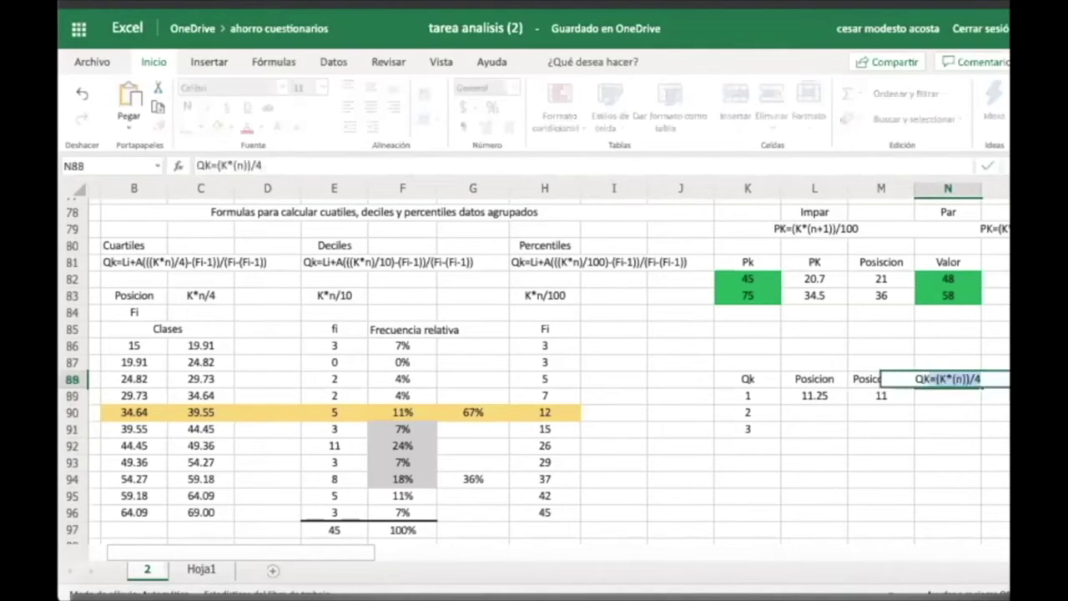
key("Return")
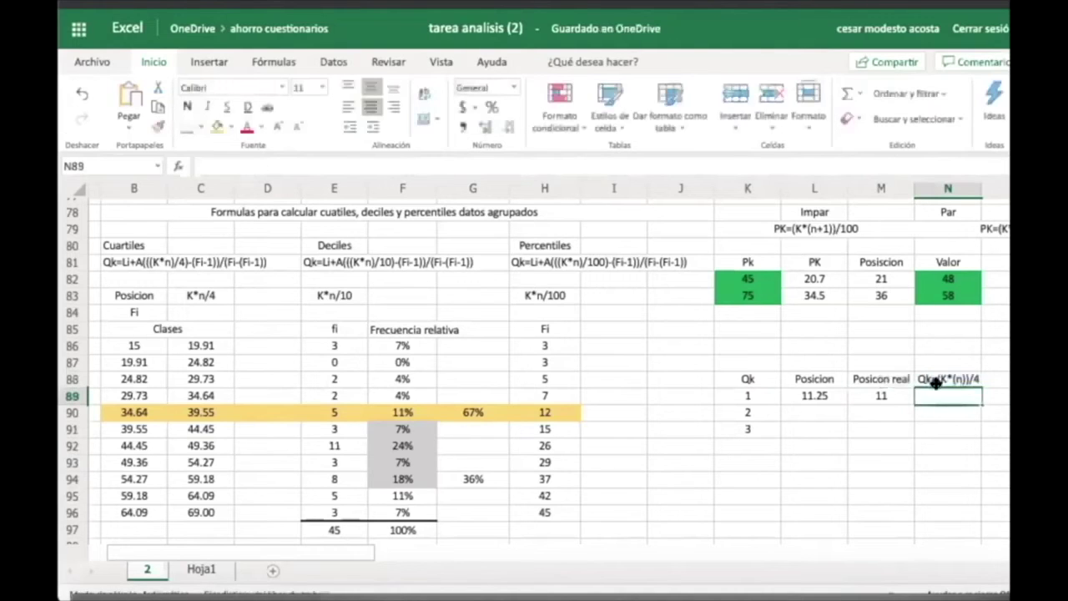
Shorten the heading in N88 to Qk.
left_click(925, 373)
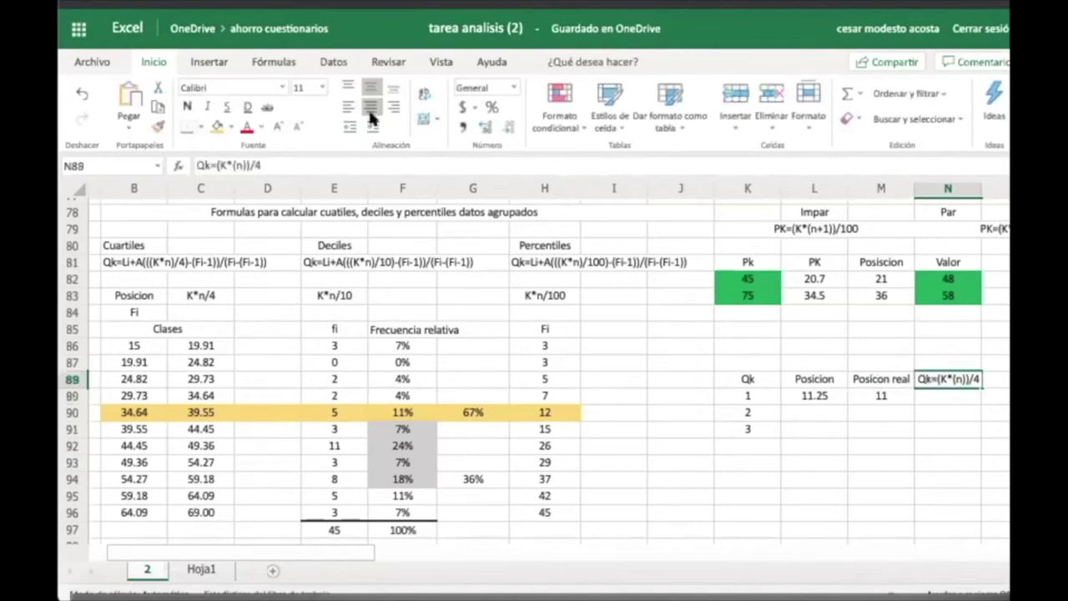
left_click(284, 155)
key("BackSpace")
key("BackSpace")
key("BackSpace")
key("BackSpace")
key("BackSpace")
key("BackSpace")
key("BackSpace")
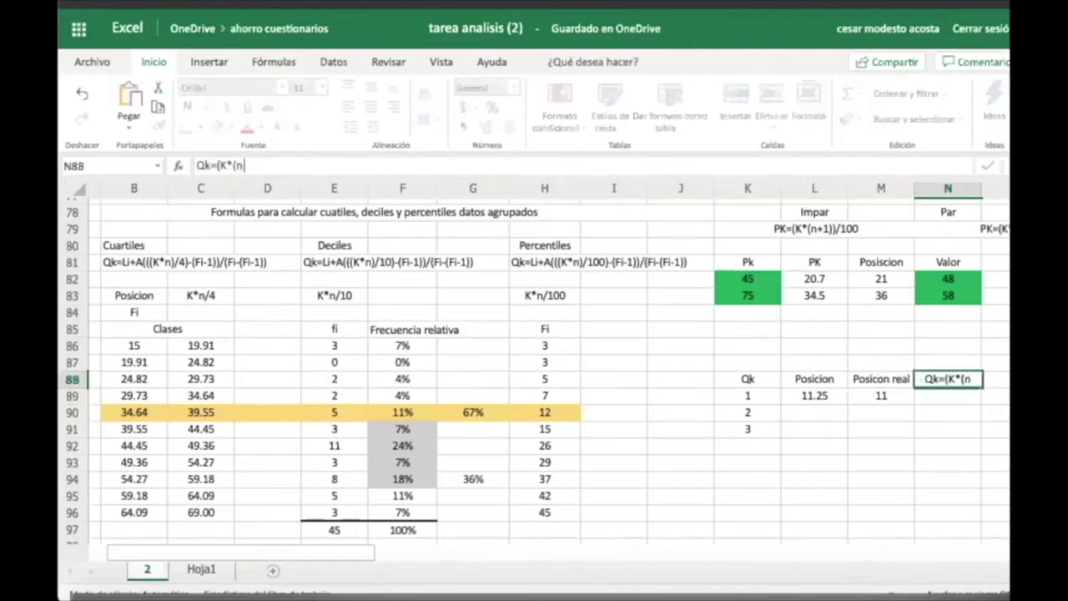
key("BackSpace")
key("BackSpace")
key("Return")
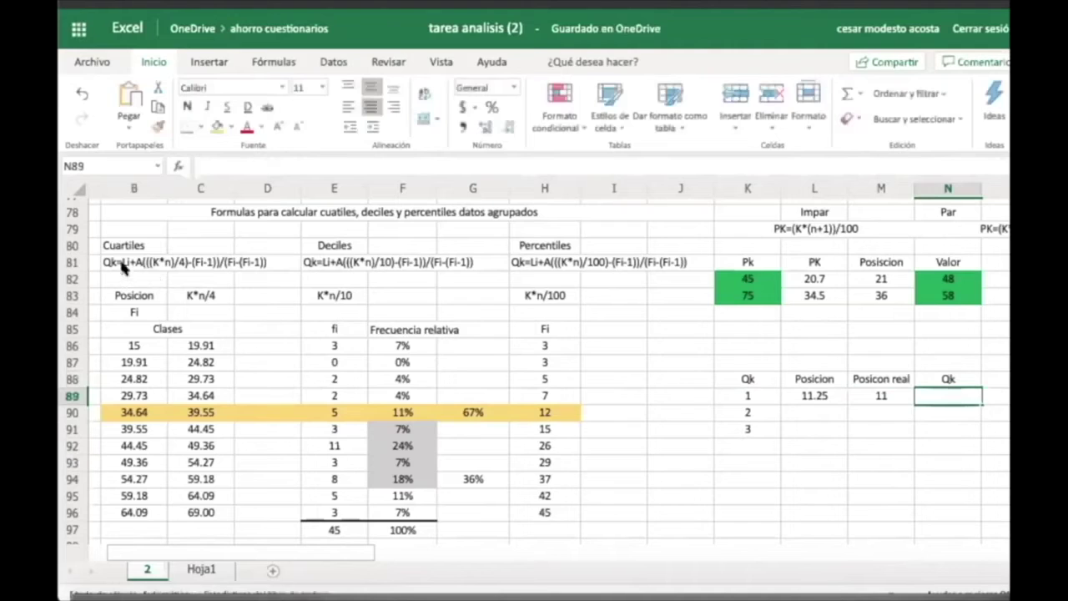
Start the first quartile formula in N89 with the lower limit plus the class width, =B90+(C90-B90).
type("=")
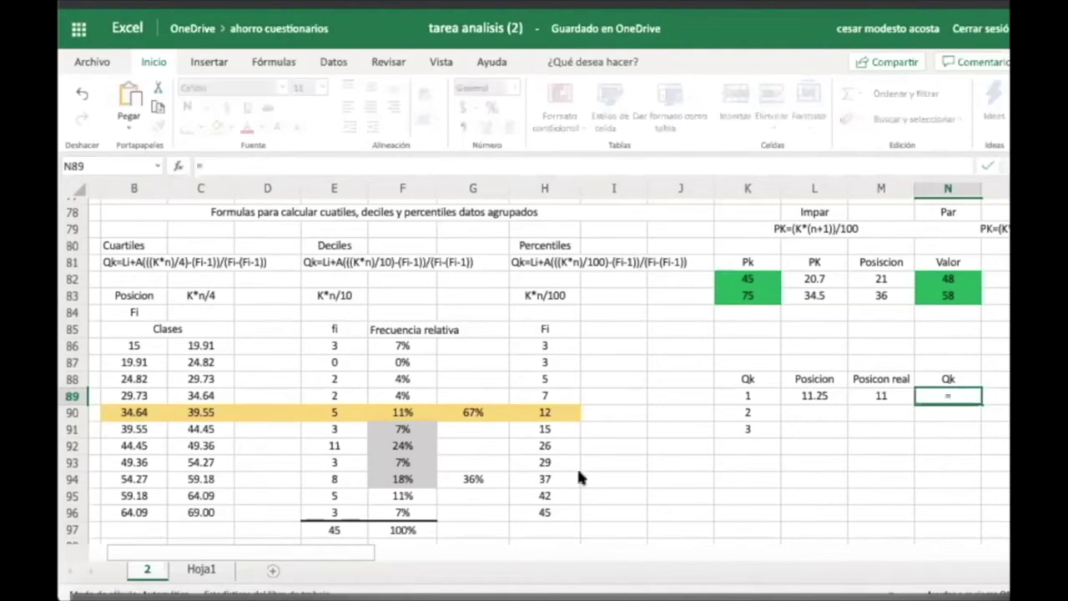
left_click(125, 410)
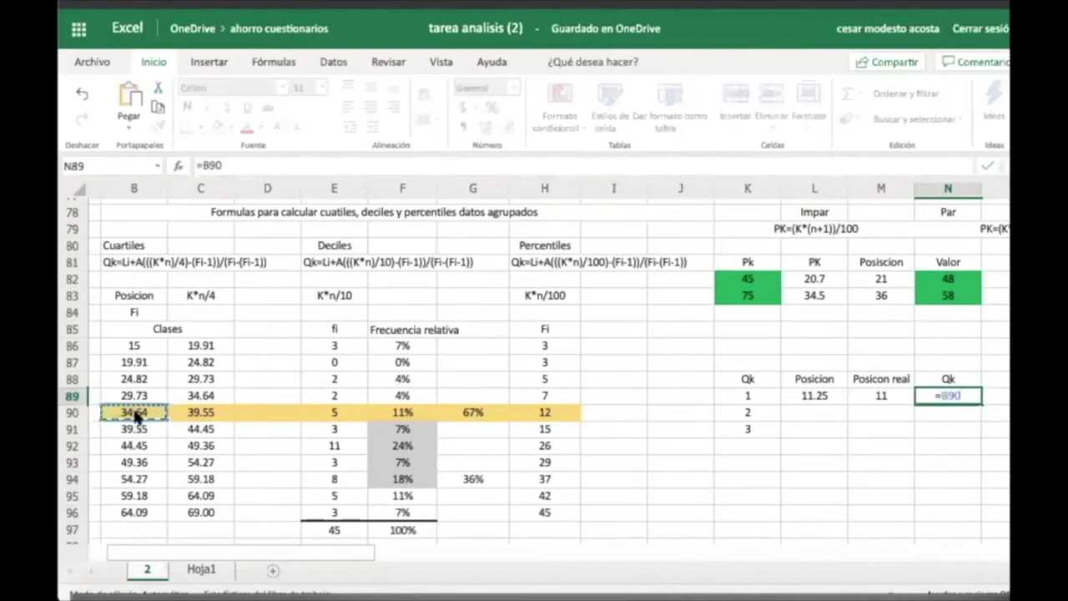
type("+")
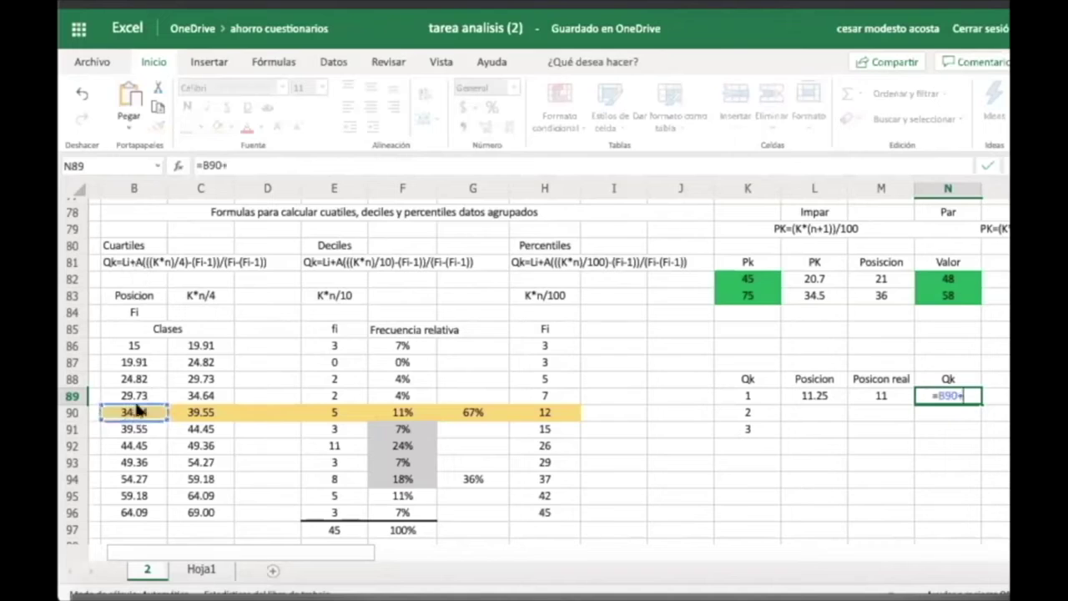
left_click(185, 412)
left_click(229, 165)
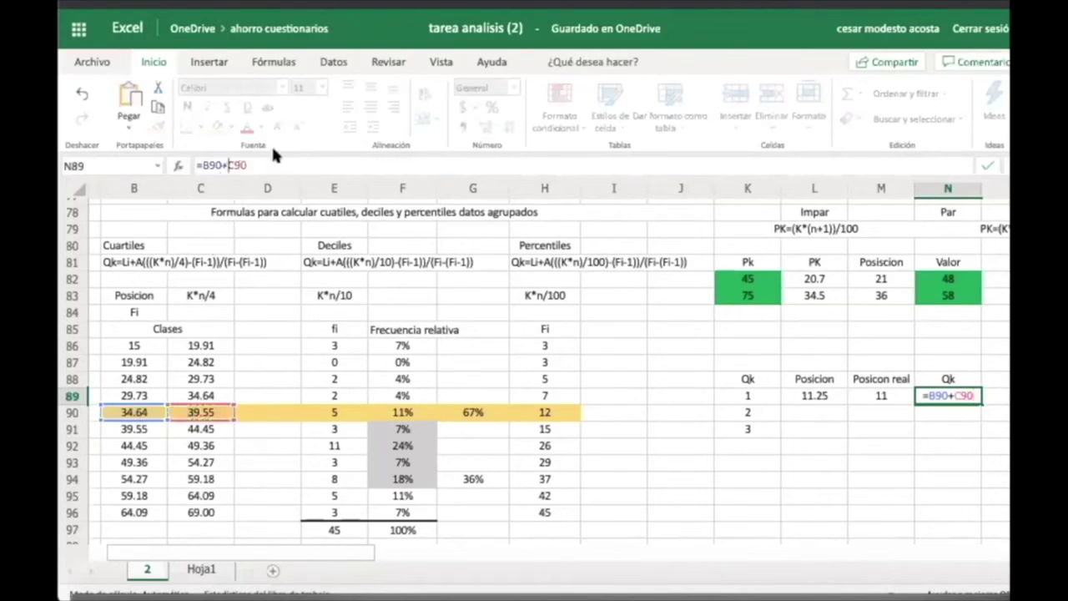
type("(")
key("End")
type("-")
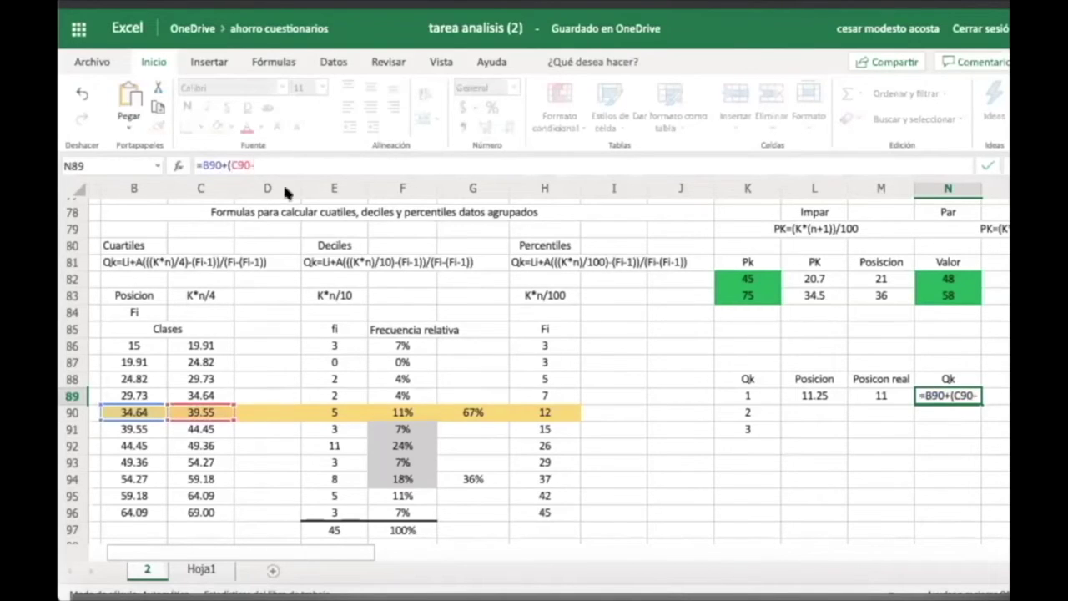
left_click(140, 410)
type(")")
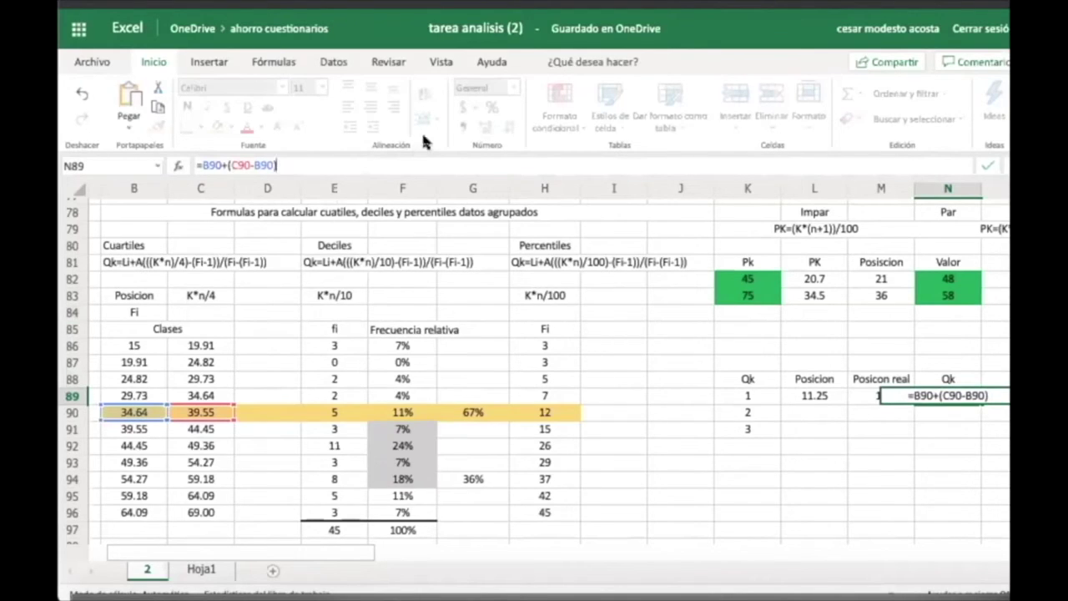
Open an outer parenthesis around the class width in N89 and begin its multiplication, giving =B90+((C90-B90)*(.
type(")")
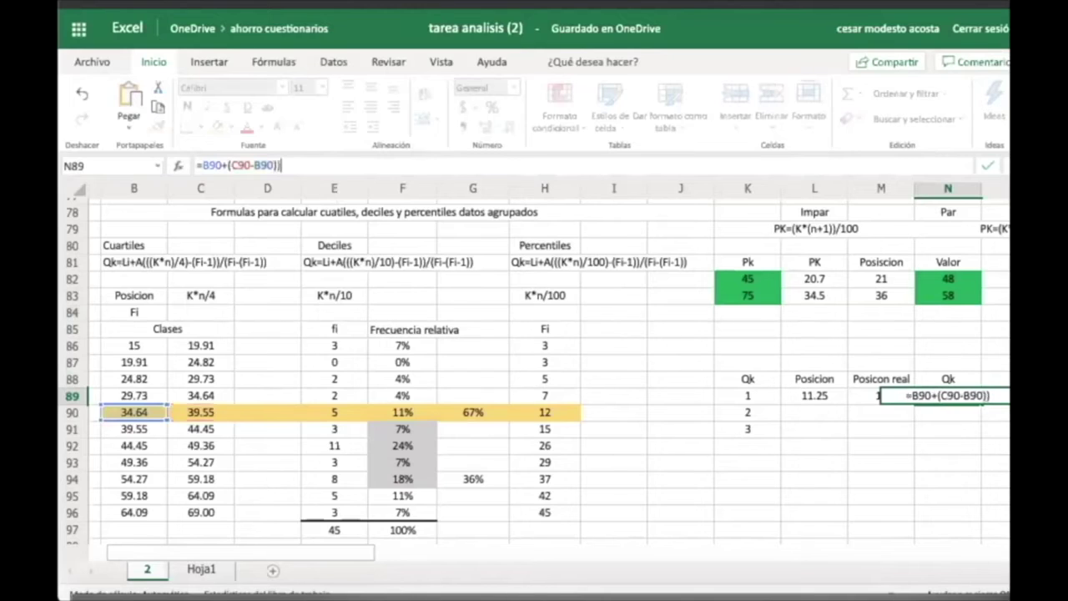
left_click(231, 165)
type("(")
key("BackSpace")
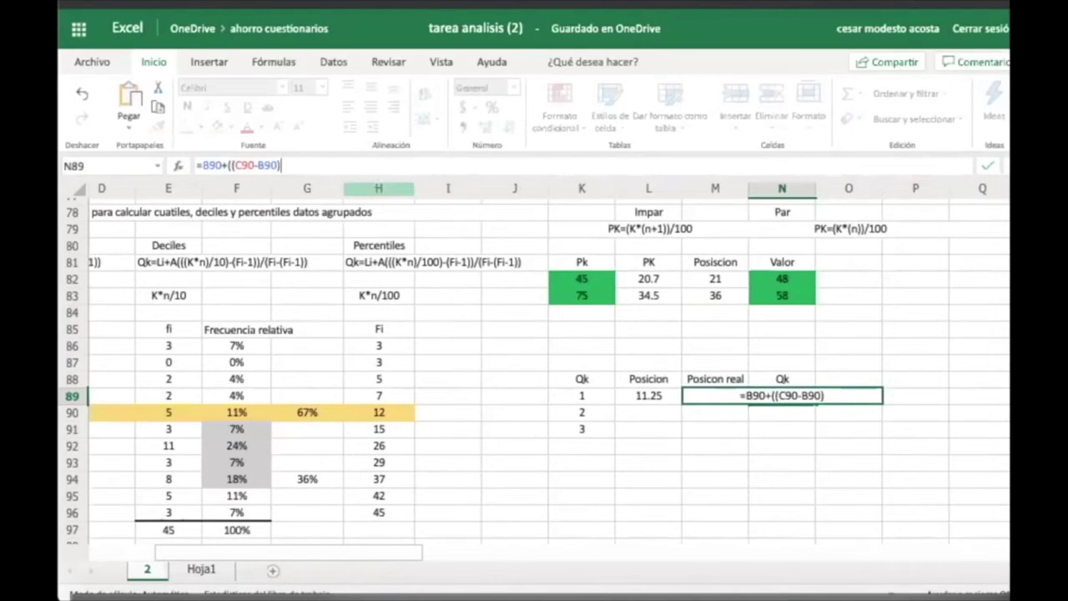
type("*")
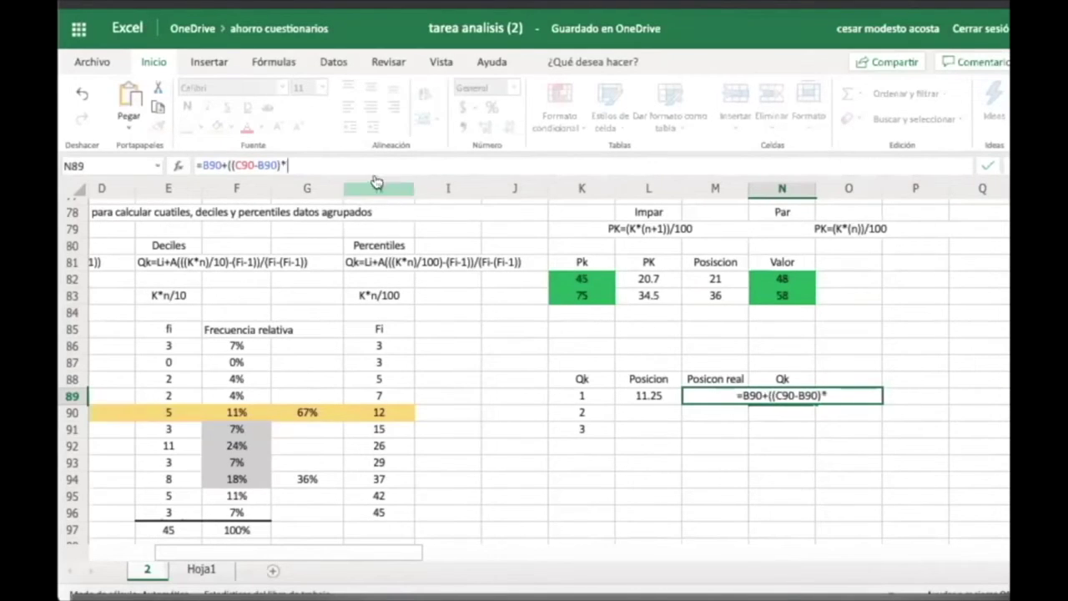
type("(")
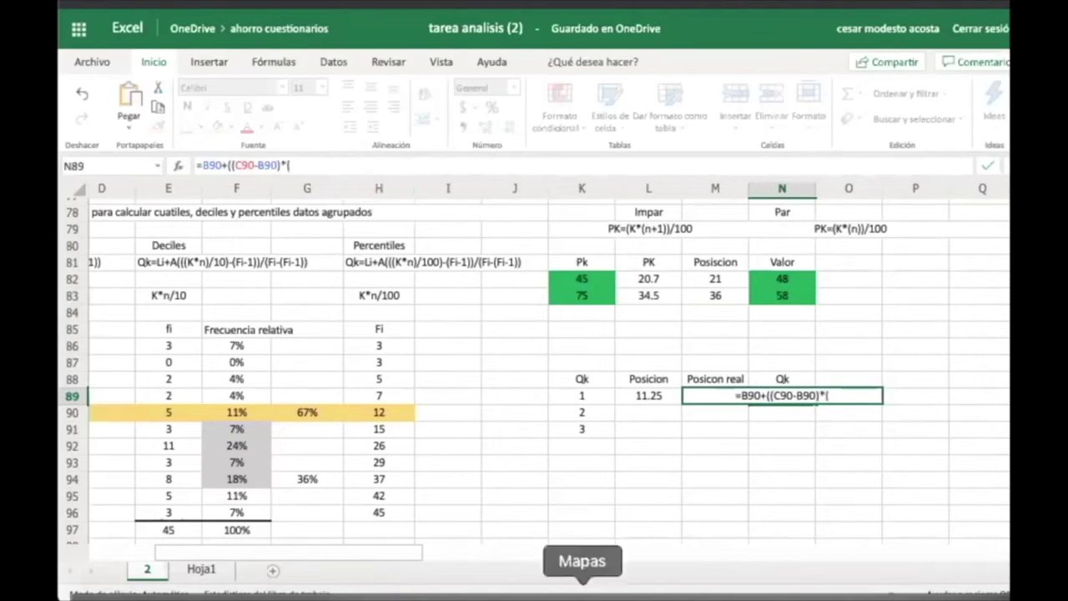
Continue the quartile formula in N89 with the product 1*45, opening an additional parenthesis before it.
scroll(344, 536, "left", 5)
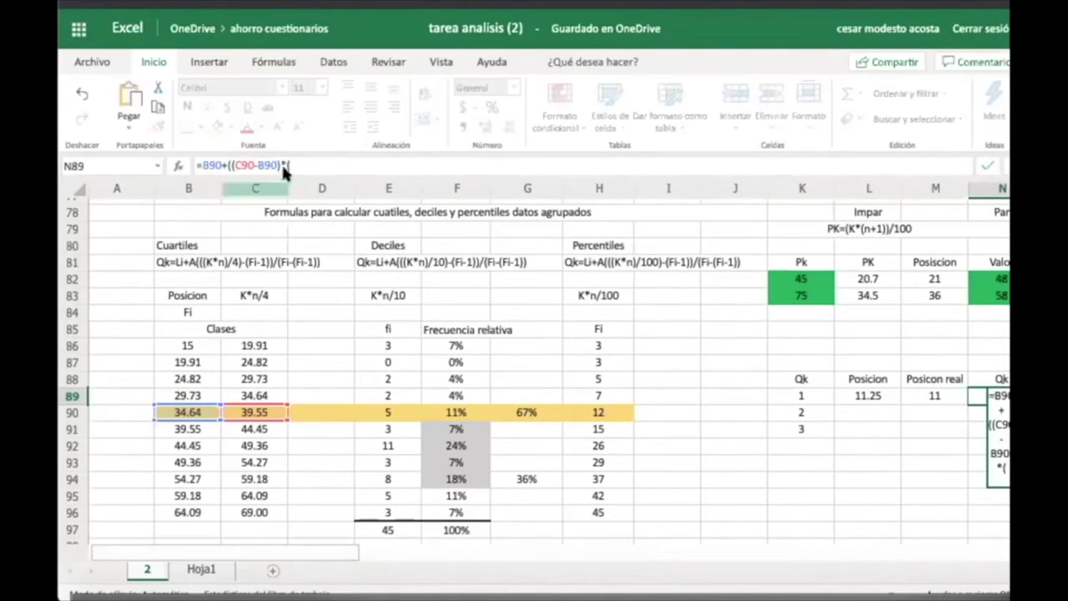
type("1*")
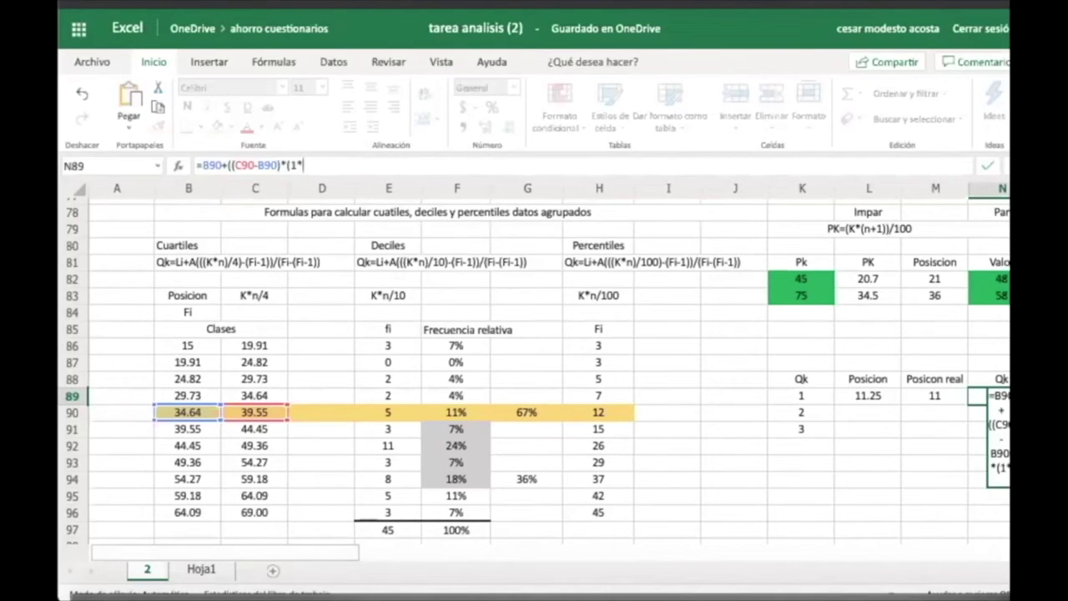
type("45")
left_click(287, 164)
type("O89")
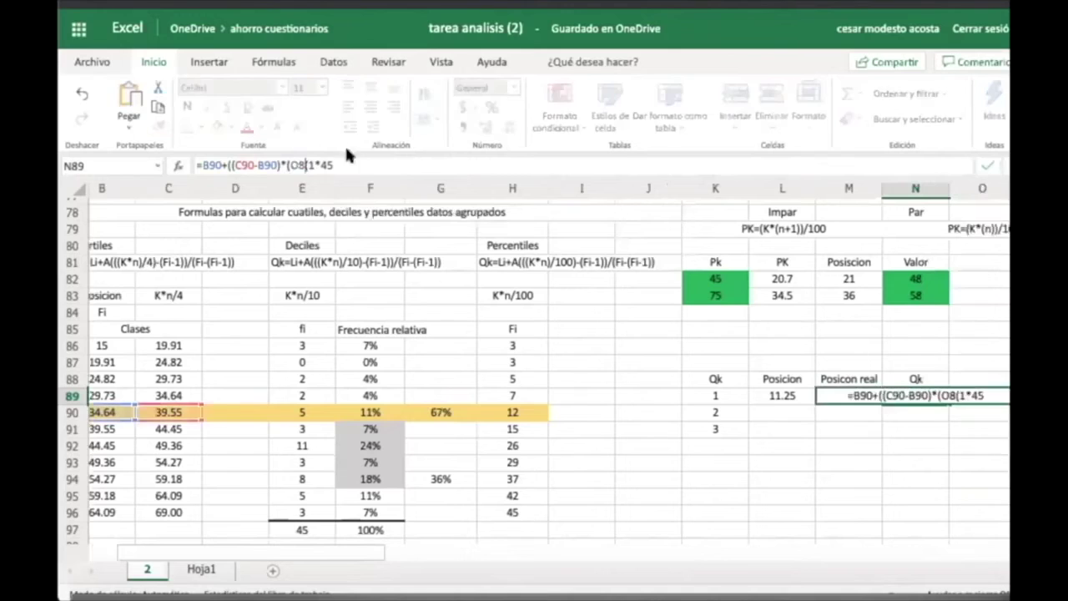
key("BackSpace")
key("BackSpace")
key("BackSpace")
Close the product in N89, divide it by 4 and wrap it in further parentheses, giving (((1*45)/4).
key("Right")
key("Right")
key("Right")
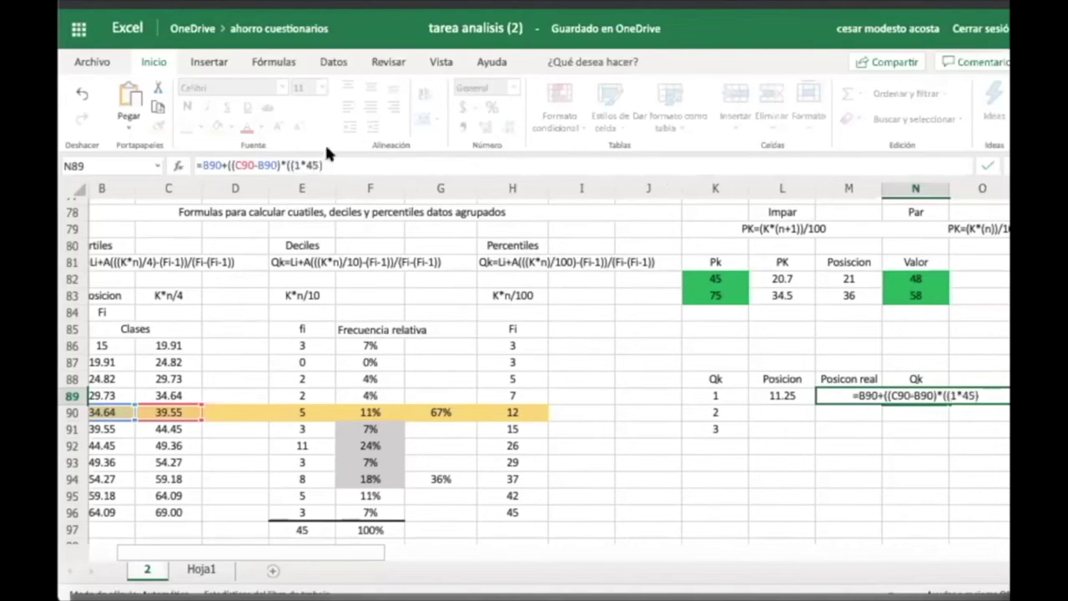
type("/4")
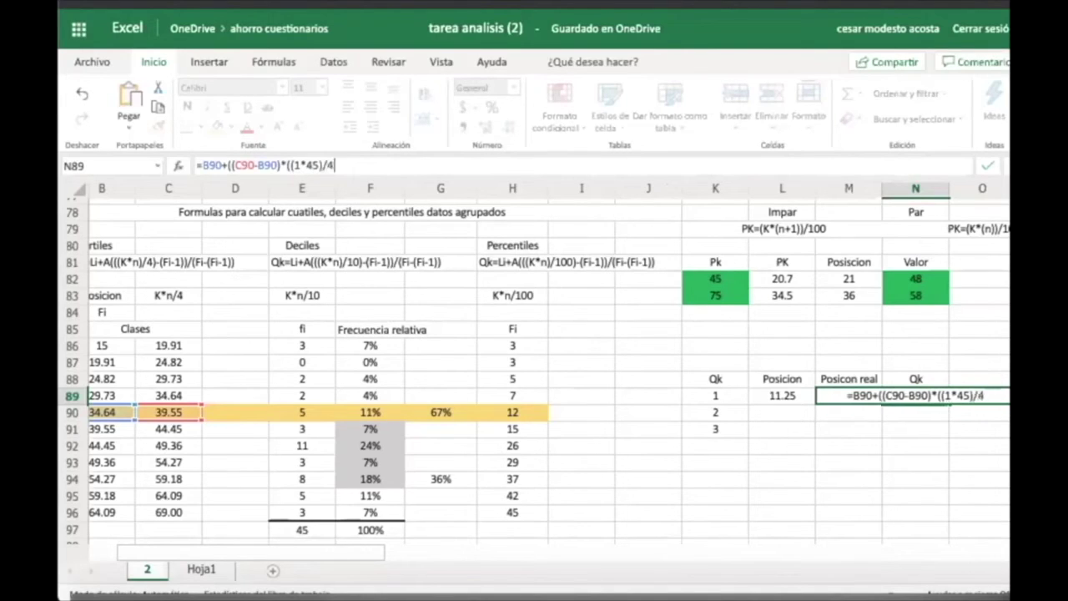
type(")")
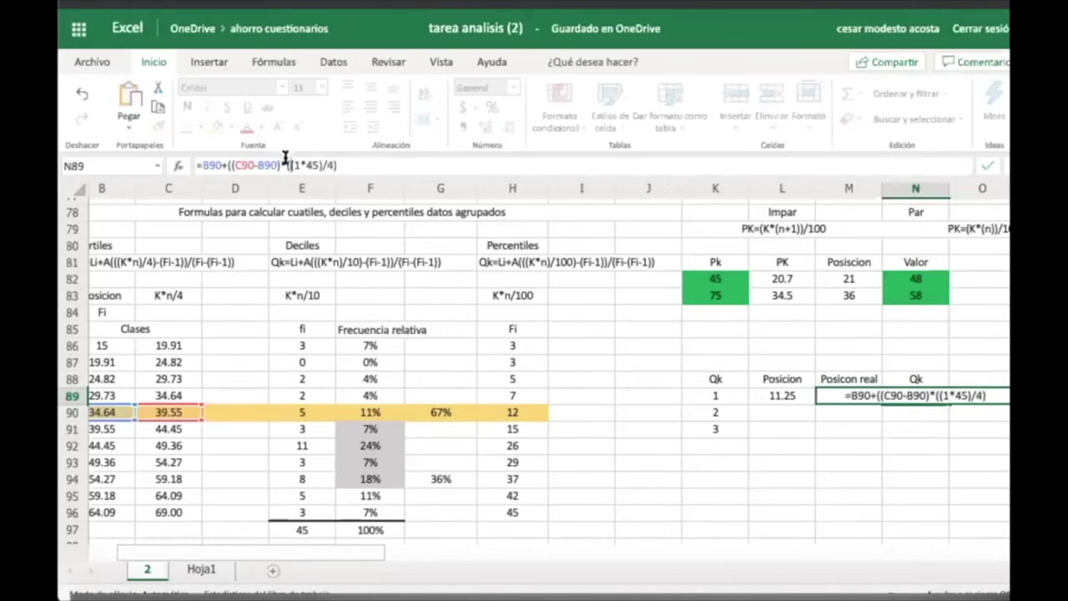
type("(")
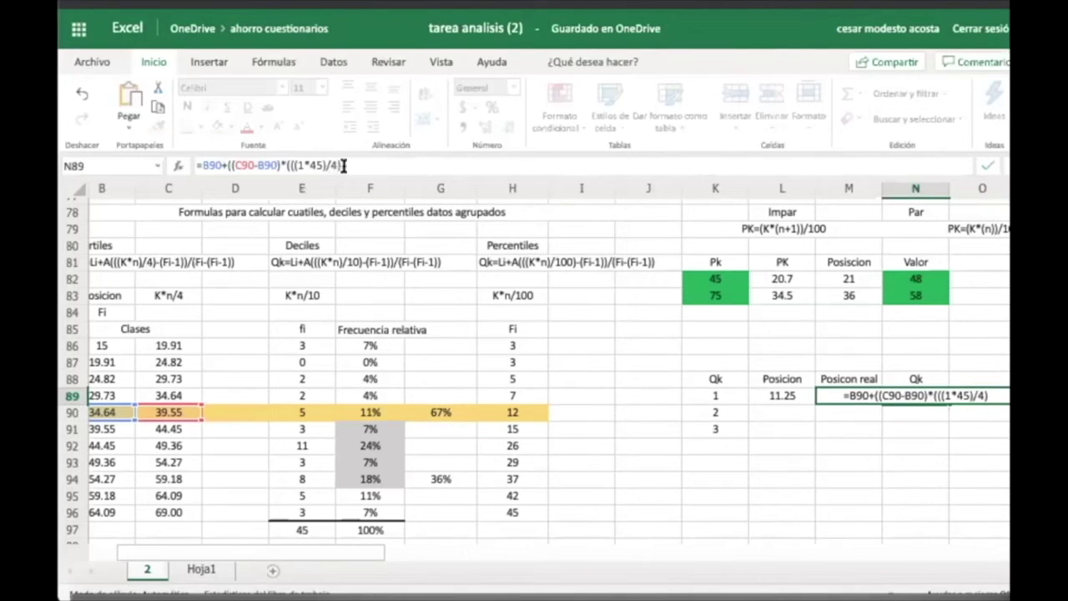
Subtract the previous class's cumulative frequency, (H89), from the quartile position in N89 and close the numerator.
type("-")
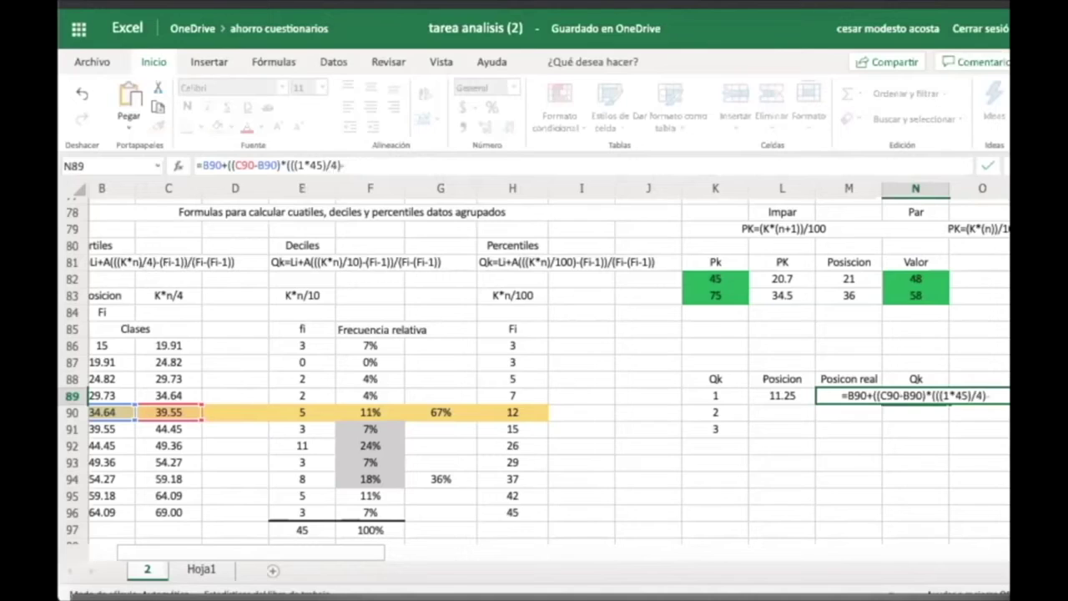
type("(")
left_click(511, 396)
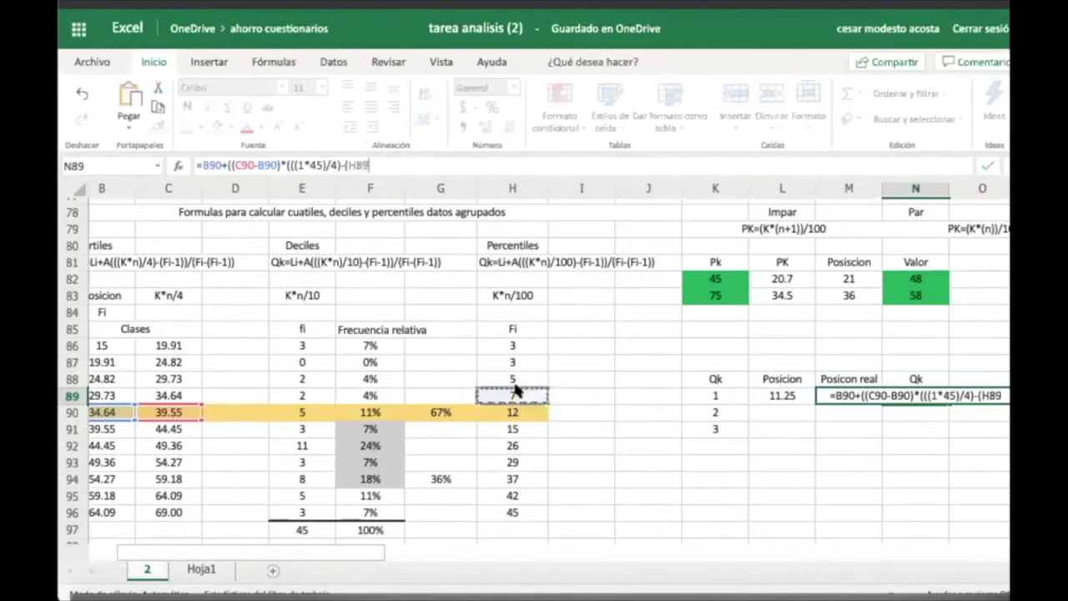
type(")")
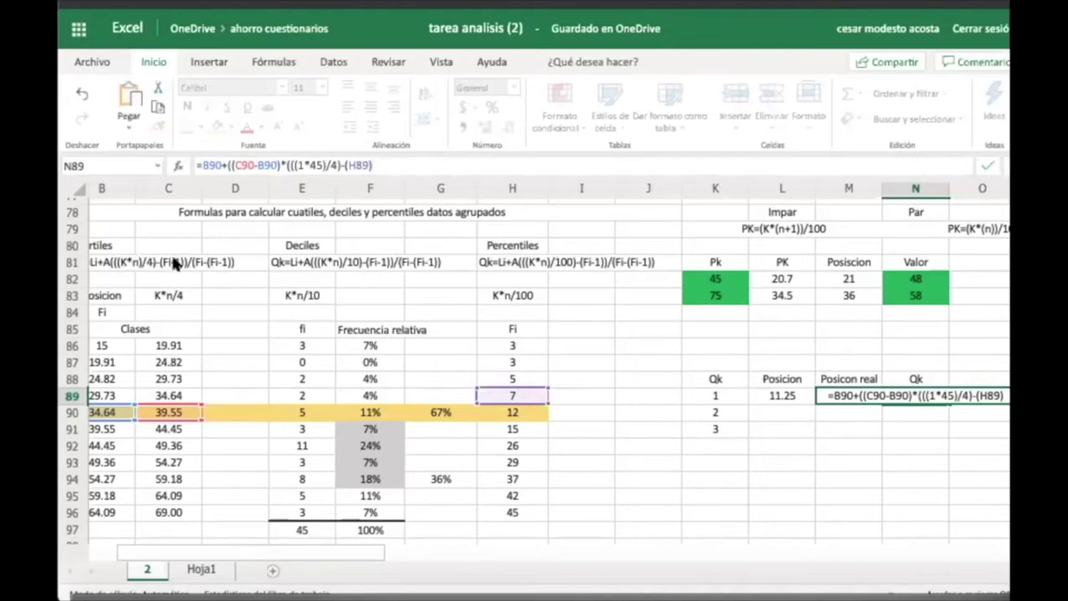
type(")")
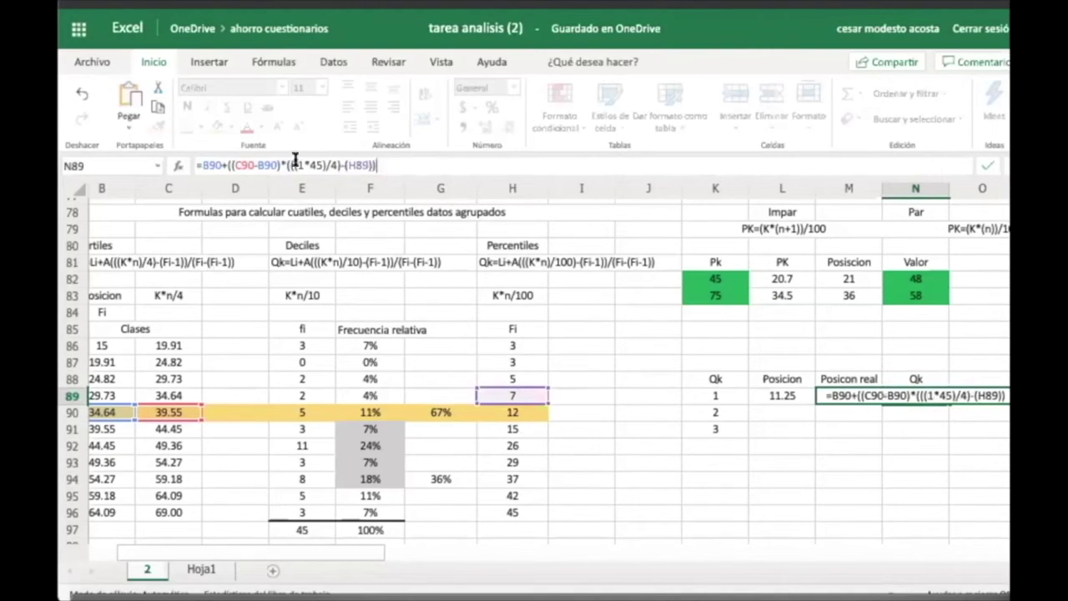
Divide the numerator in N89 by the cumulative frequency difference (H90-H89) and close the outer parenthesis.
type("/(")
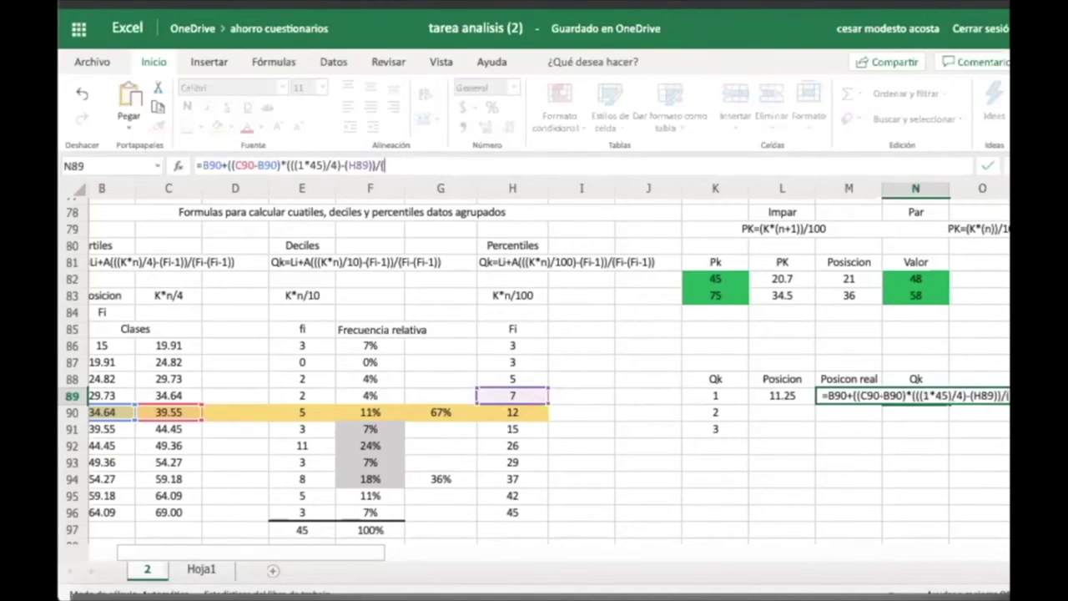
left_click(513, 411)
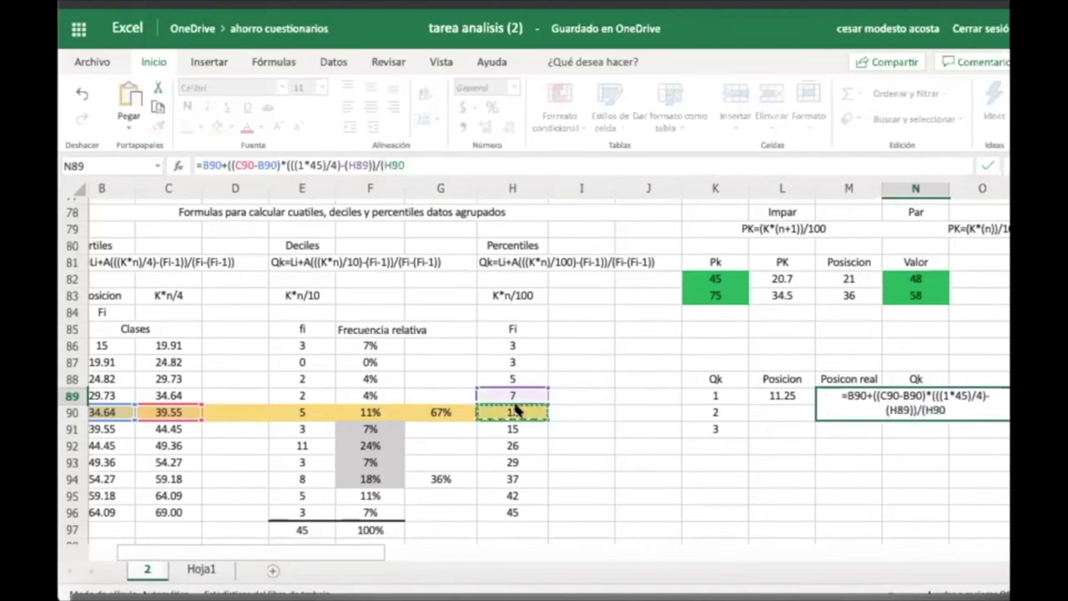
type("-")
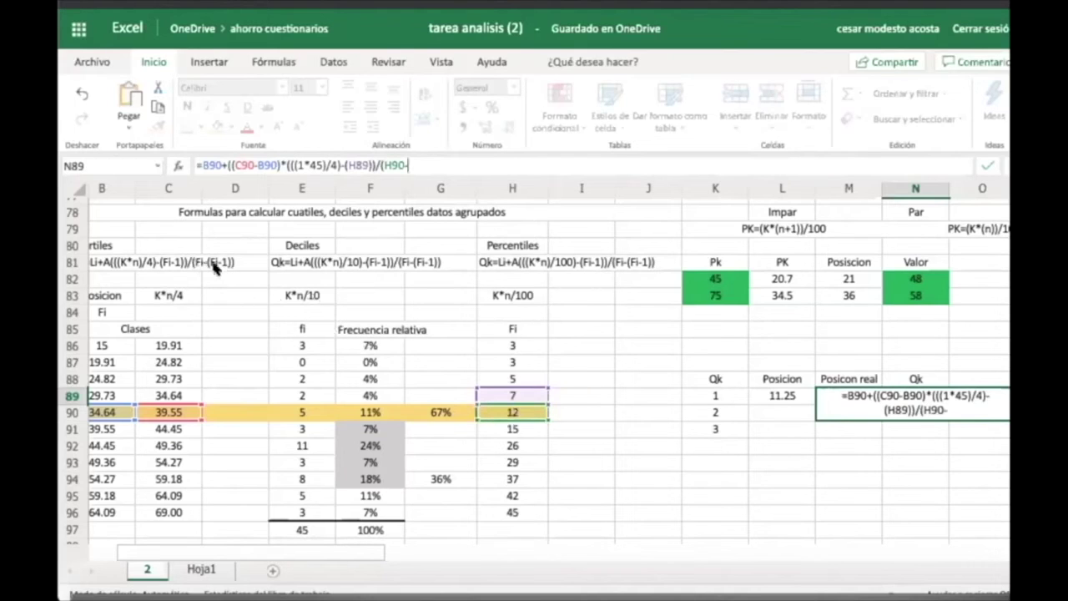
left_click(513, 392)
type(")")
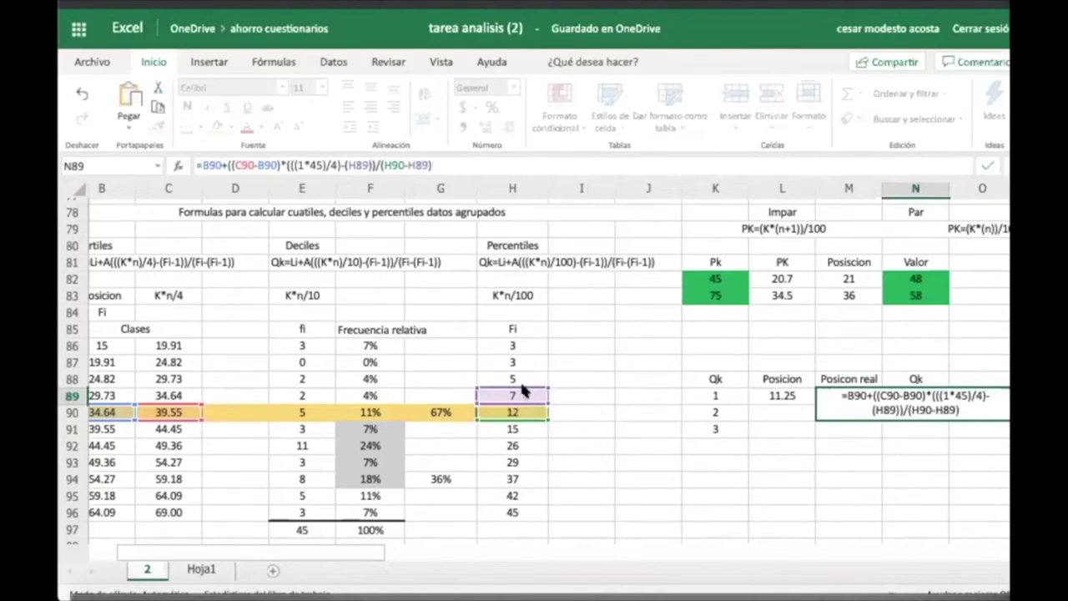
type(")")
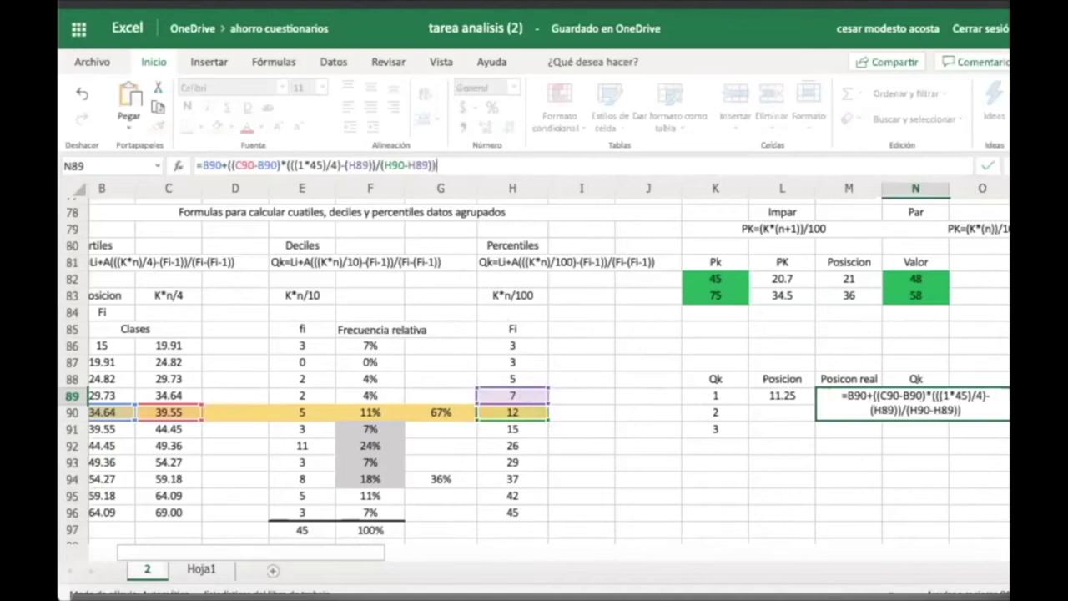
Group the whole fraction in N89 and enter the formula as =B90+((C90-B90)*((((1*45)/4)-(H89))/(H90-H89))).
left_click(290, 165)
type("M89")
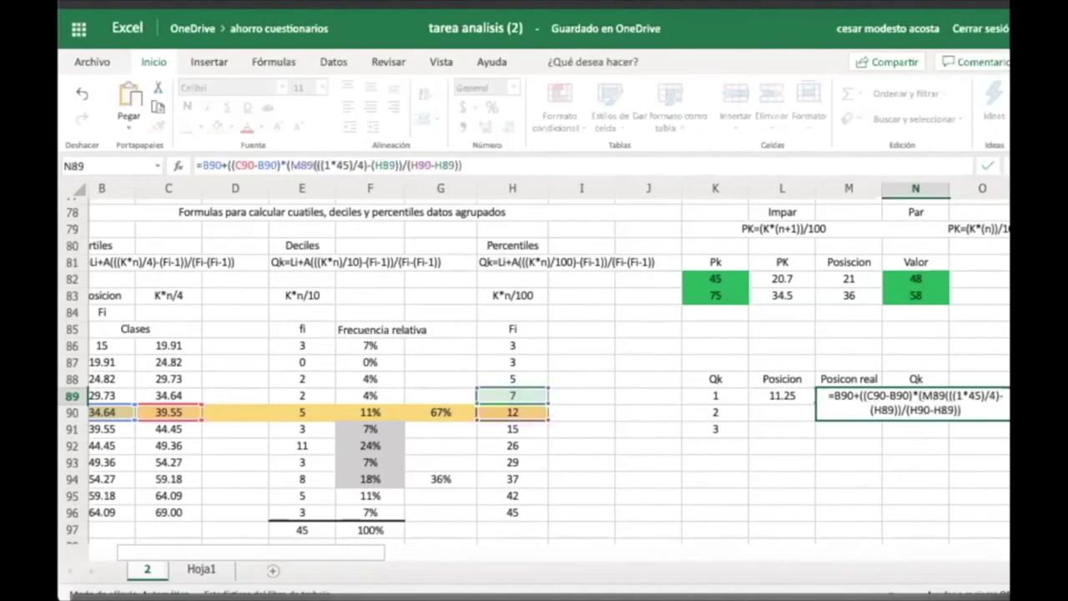
key("ctrl+Return")
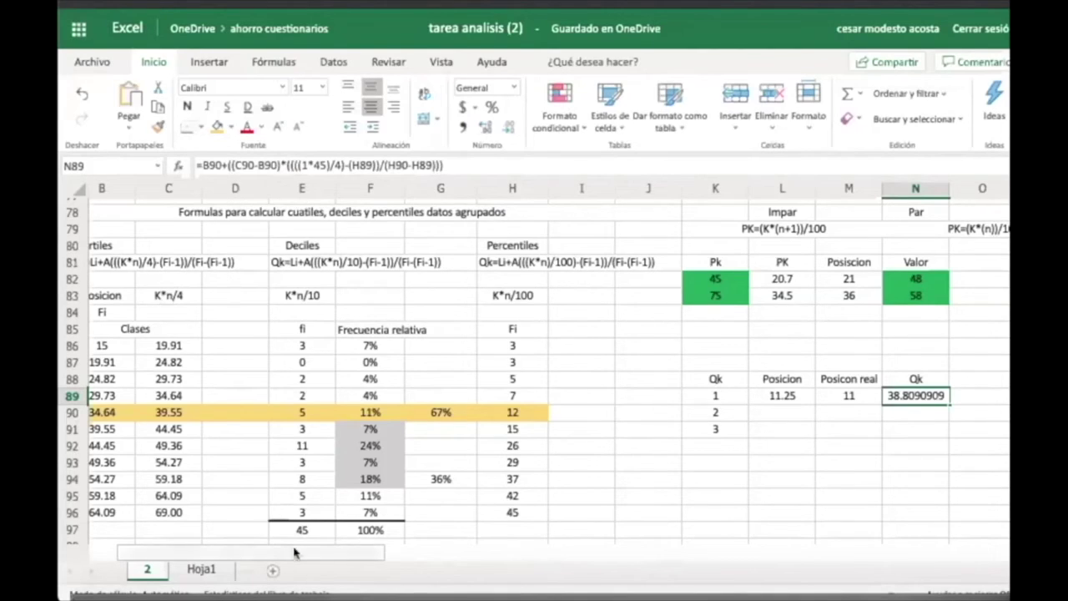
Examine the first quartile formula in N89 and its highlighted references against the class table and the Cuartiles formula.
scroll(296, 548, "left", 3)
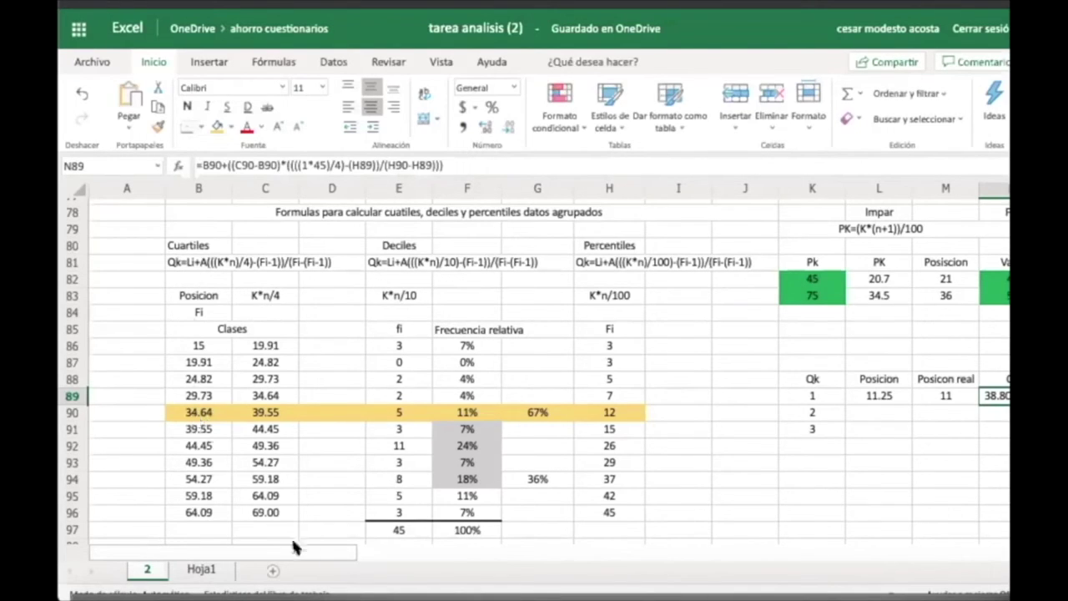
left_click_drag(298, 548, 405, 547)
left_click(668, 412)
left_click(663, 398)
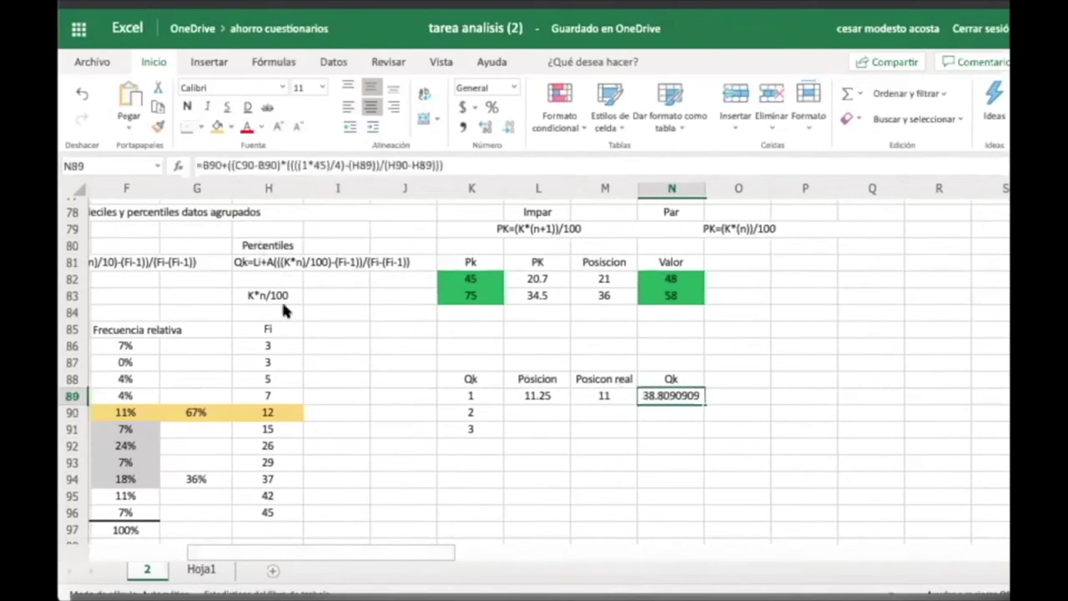
left_click(209, 163)
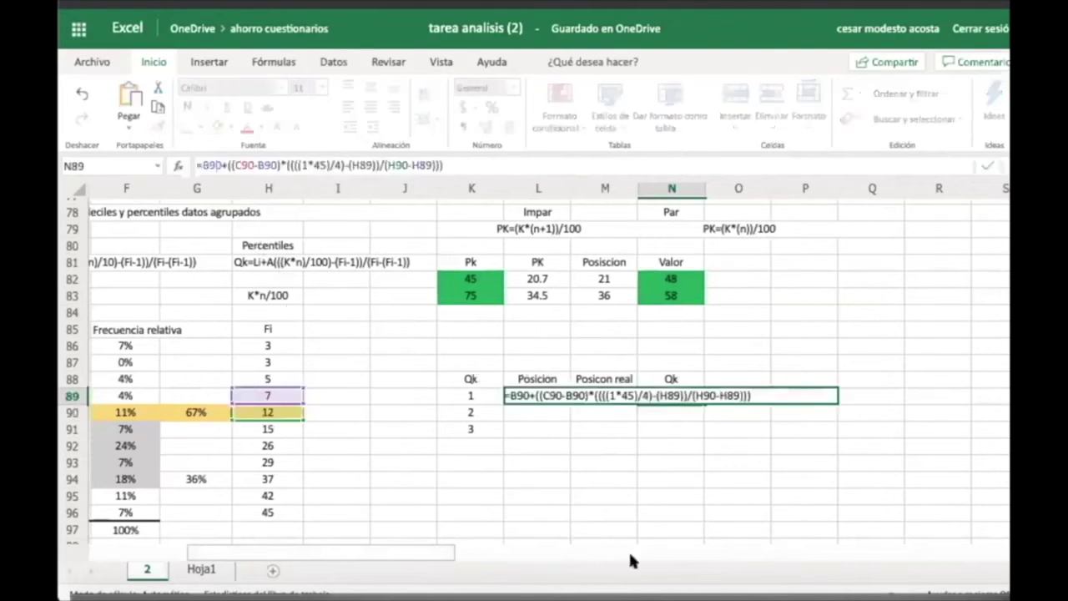
left_click_drag(400, 551, 330, 551)
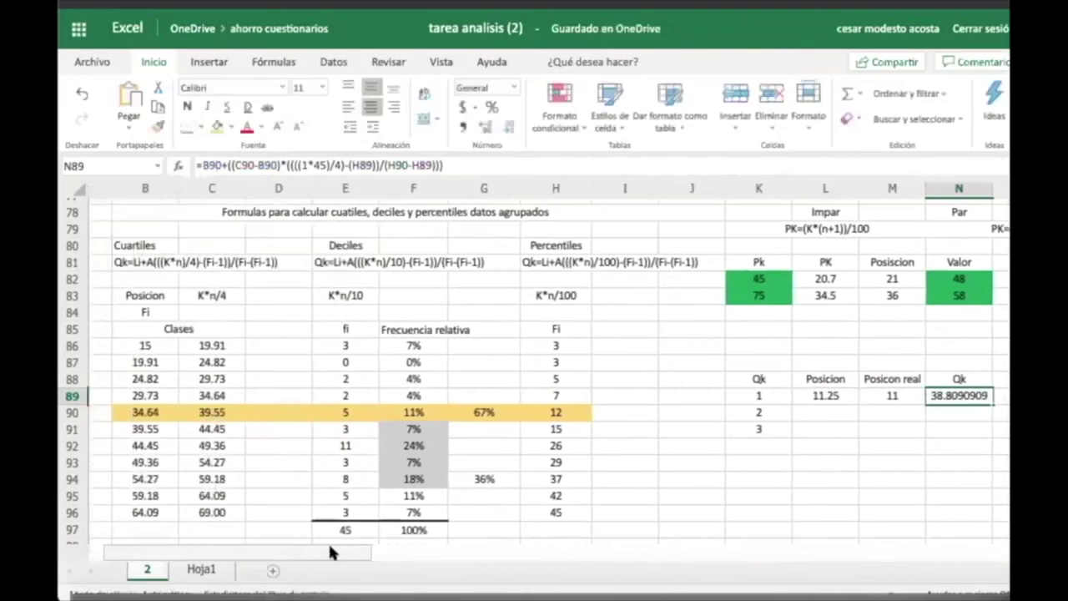
left_click(336, 165)
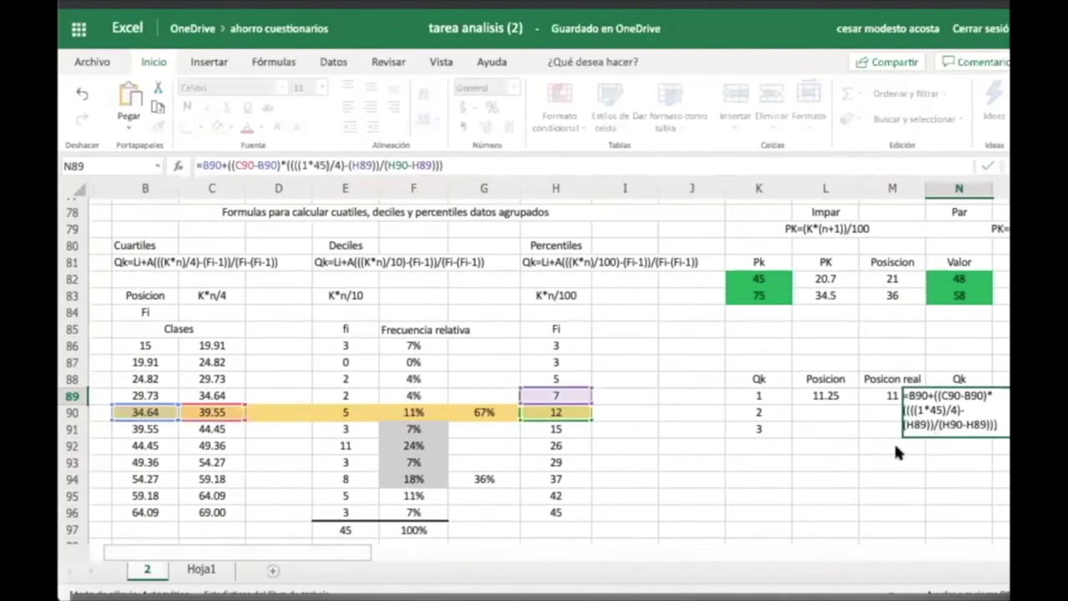
key("ctrl+Return")
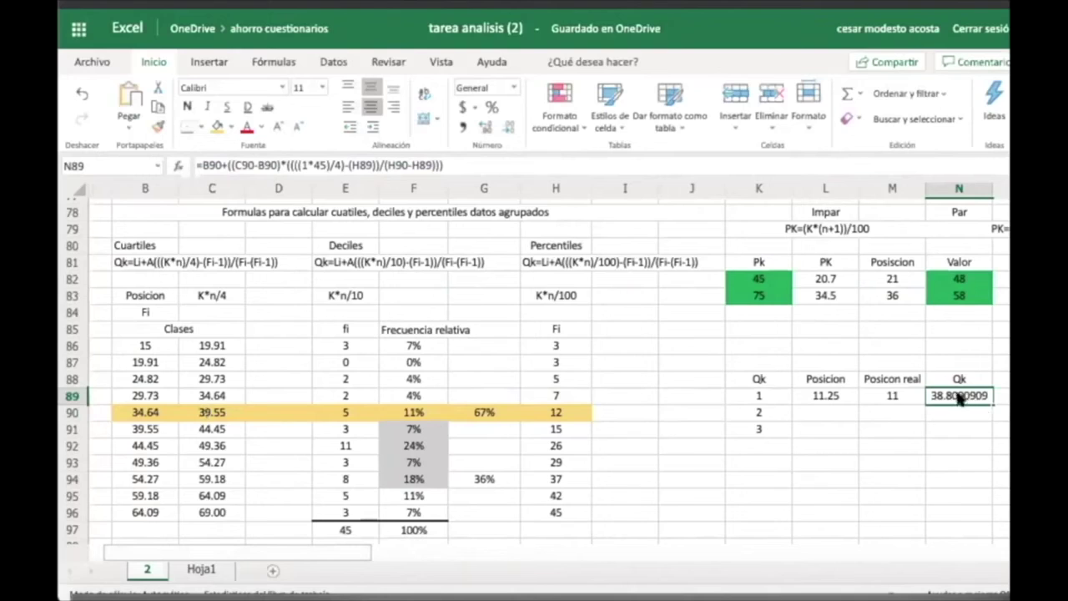
left_click(334, 160)
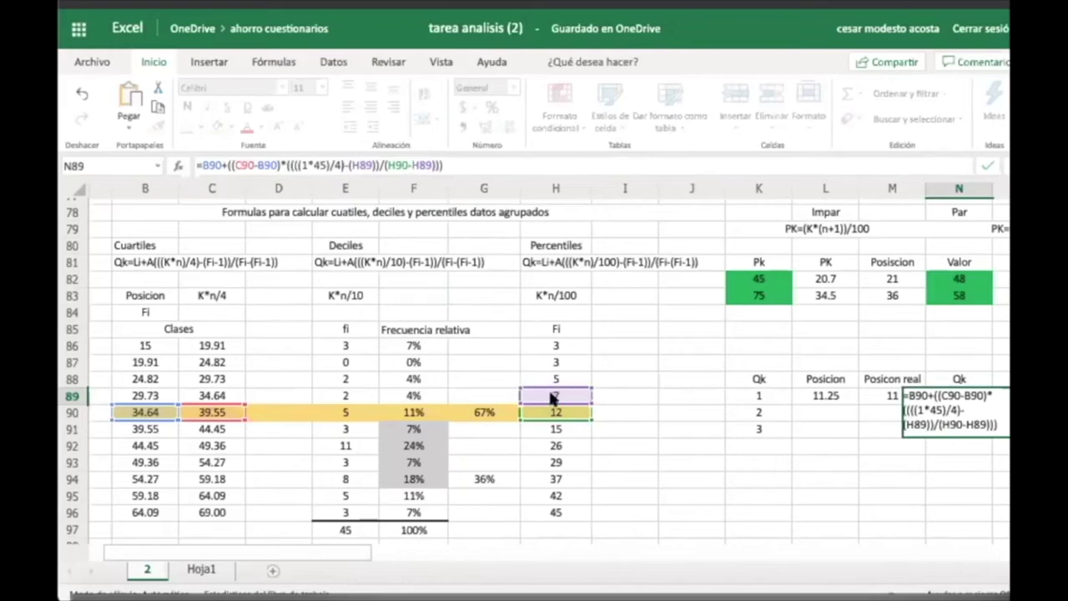
key("Right")
key("Right")
key("Return")
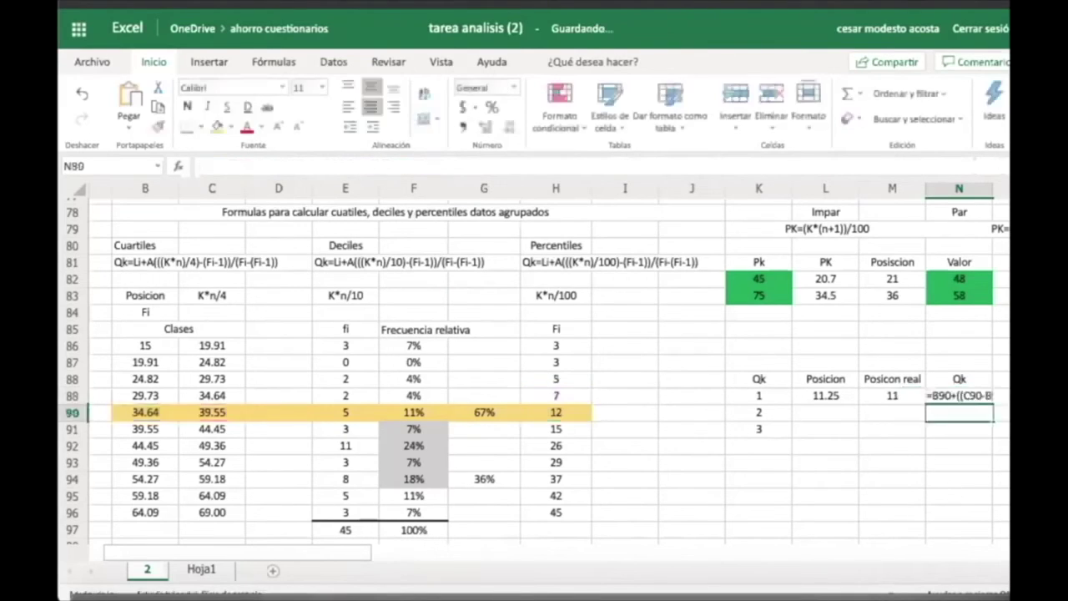
Copy the position formula from L89 to L90 and change it to =(2*45)/4 for the second quartile.
left_click(820, 395)
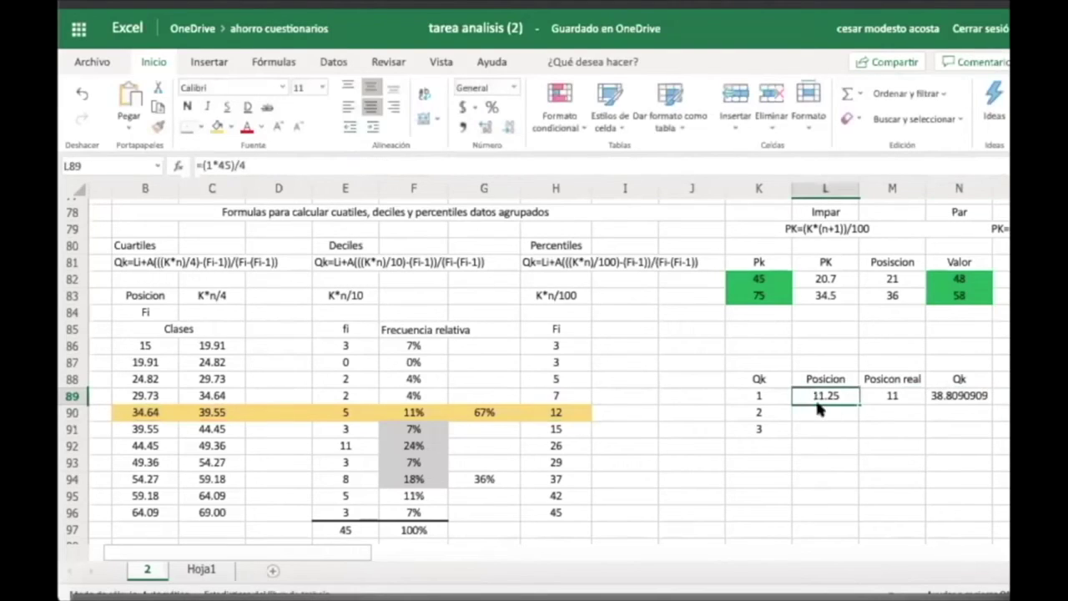
key("ctrl+c")
left_click(823, 413)
key("ctrl+v")
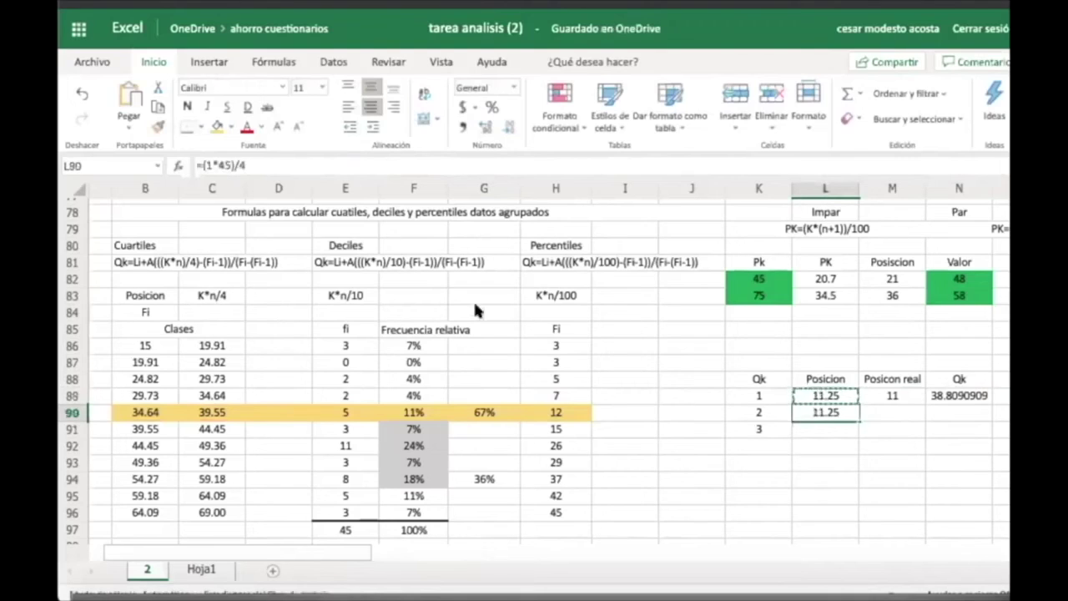
left_click(204, 165)
type("2")
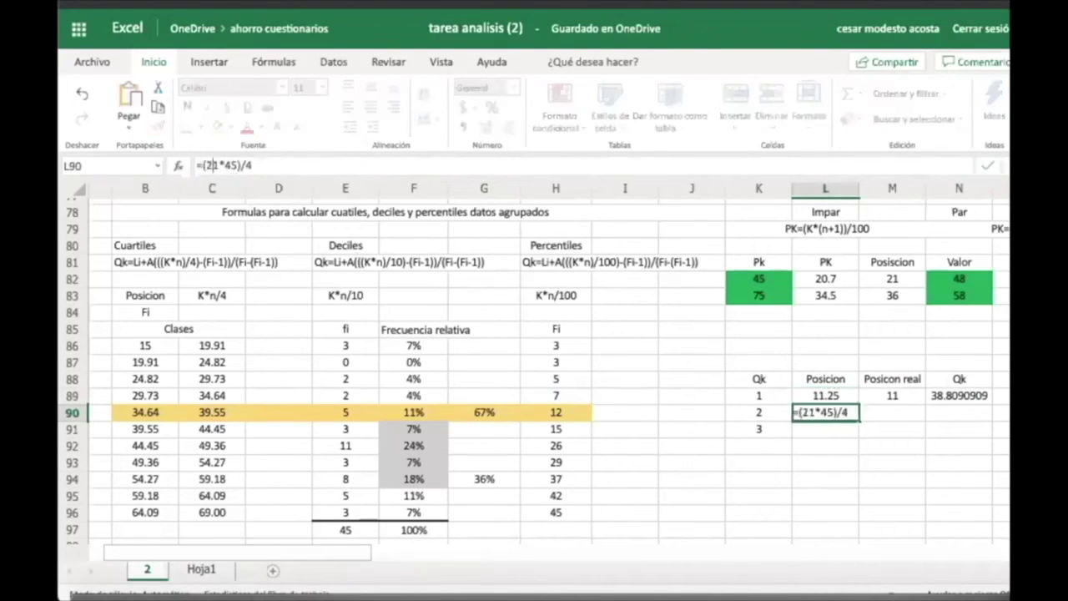
key("Delete")
key("Return")
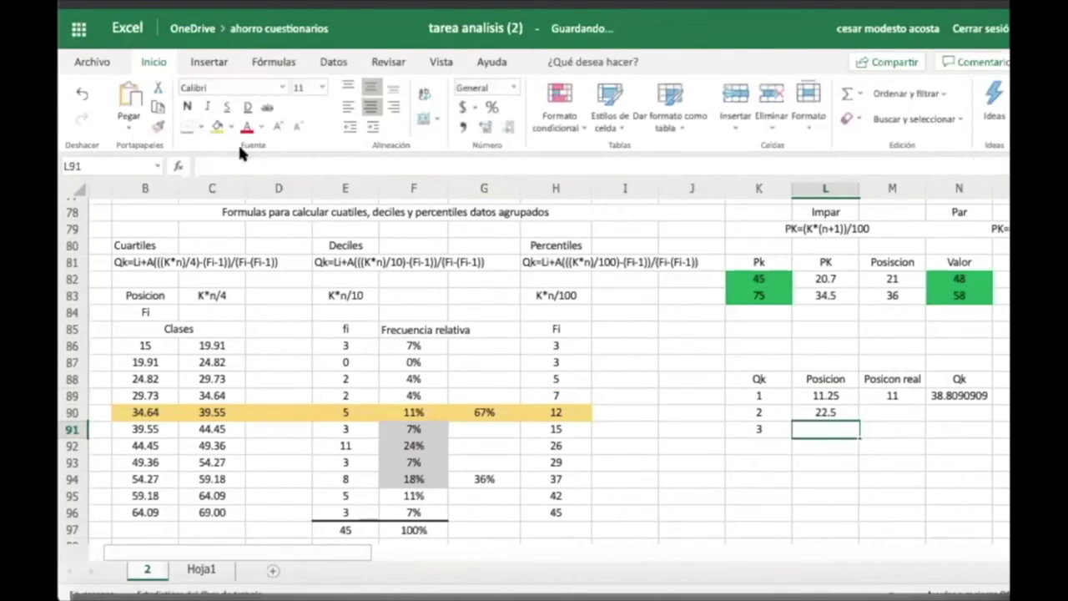
Enter 23 as the second quartile's Posicon real in M90.
left_click(869, 411)
type("23")
key("Return")
key("Return")
key("Return")
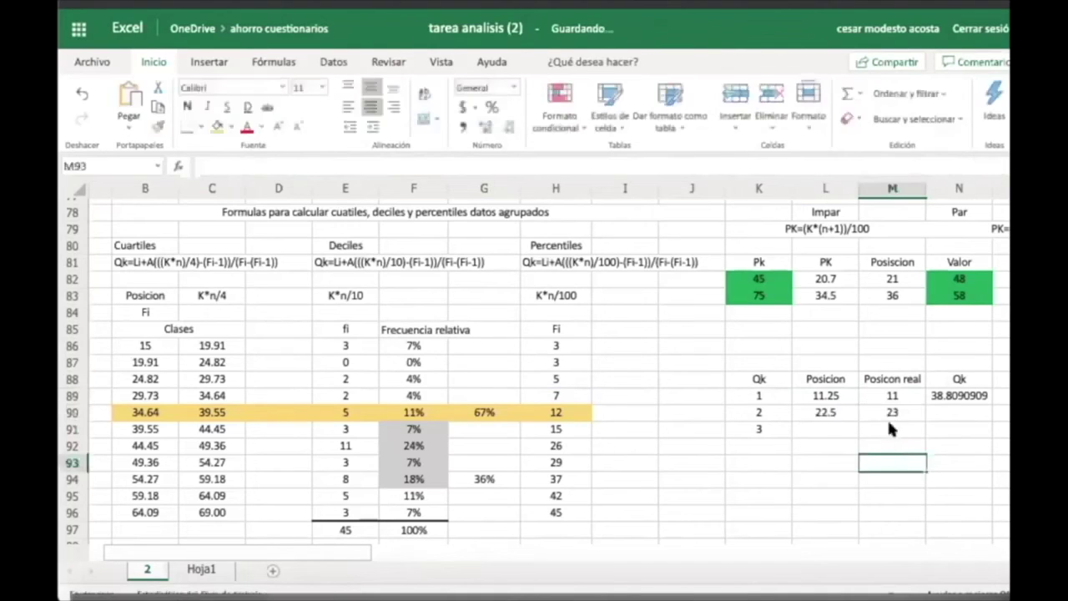
left_click(888, 409)
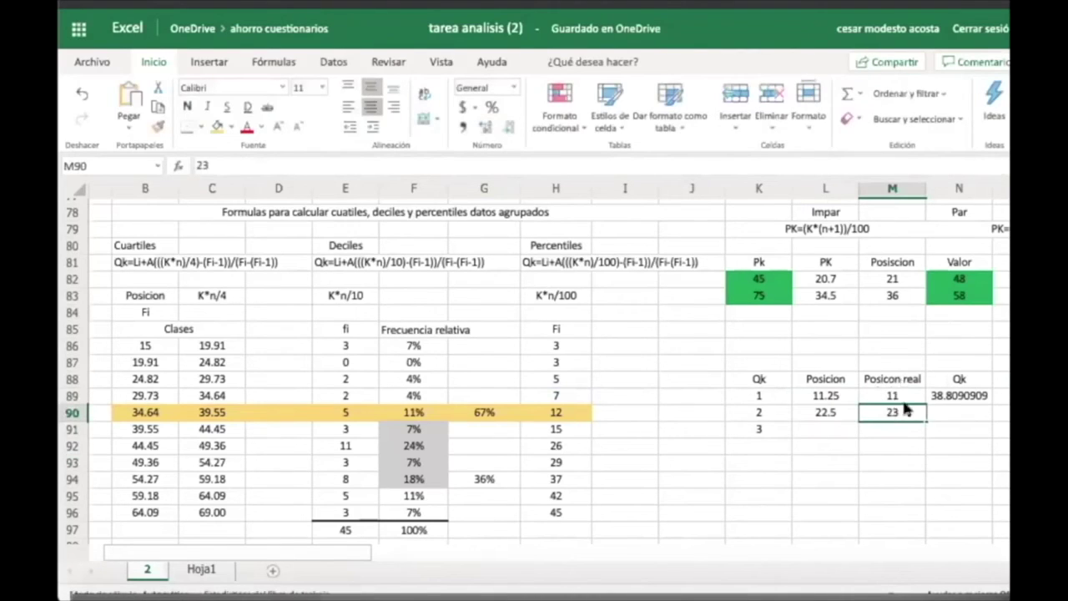
Fill the 44.45–49.36 class row, B92:H92, with dark green as the second quartile's class.
left_click_drag(555, 442, 140, 434)
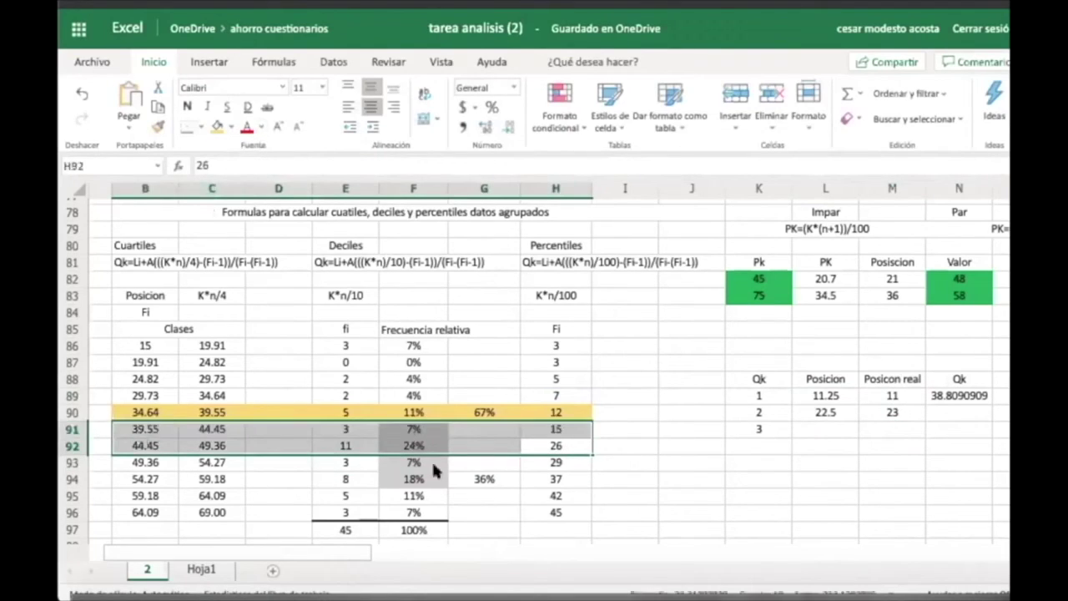
left_click_drag(555, 445, 137, 445)
left_click(261, 127)
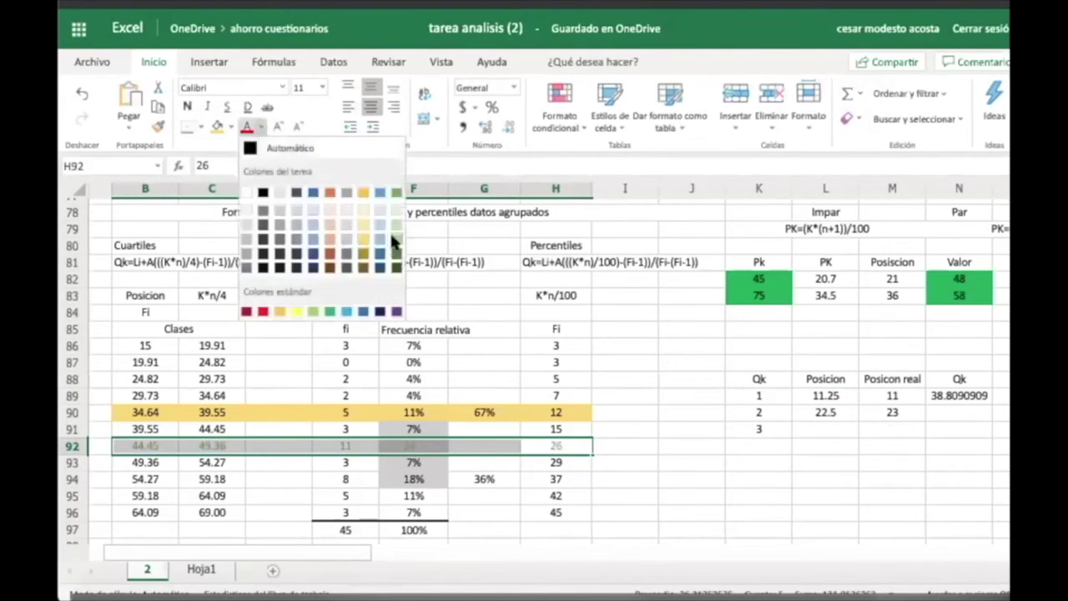
left_click(228, 125)
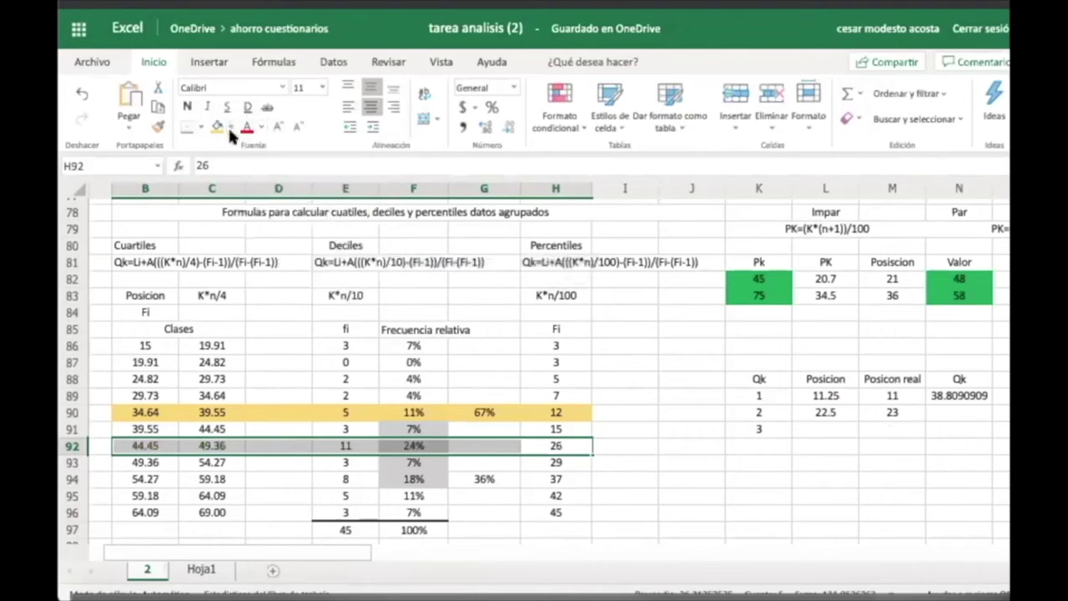
left_click(228, 125)
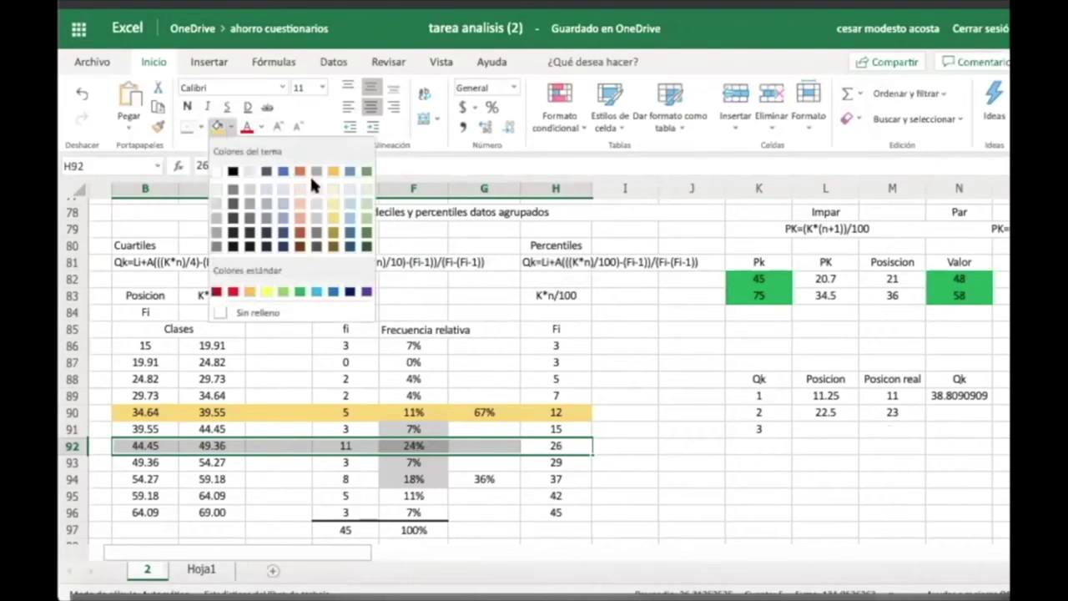
left_click(358, 232)
left_click(799, 430)
Fill the first quartile's number in K89 with standard yellow.
left_click(759, 397)
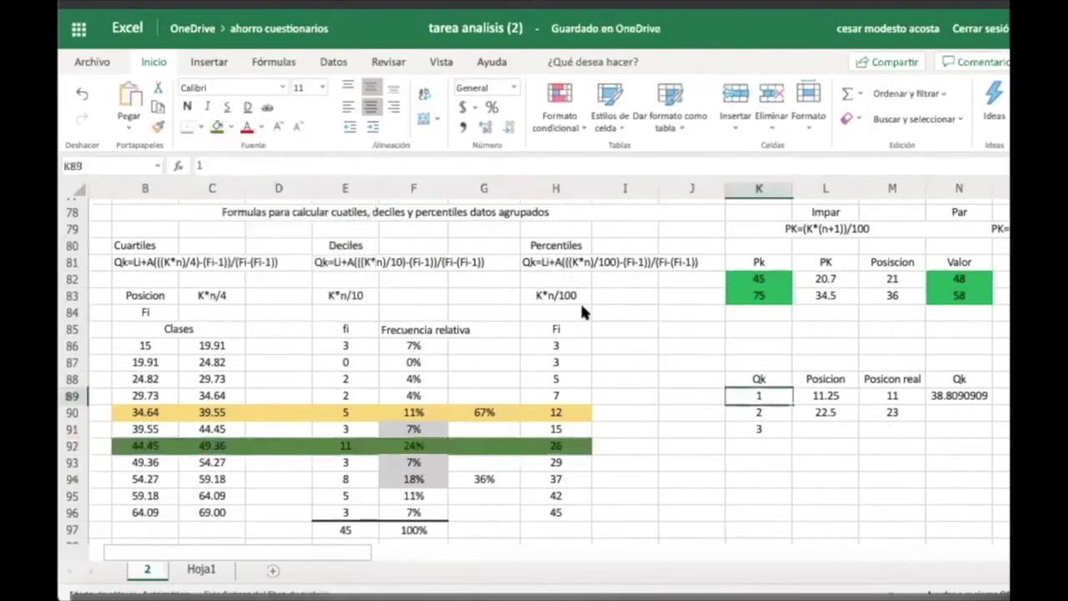
left_click(228, 126)
left_click(266, 291)
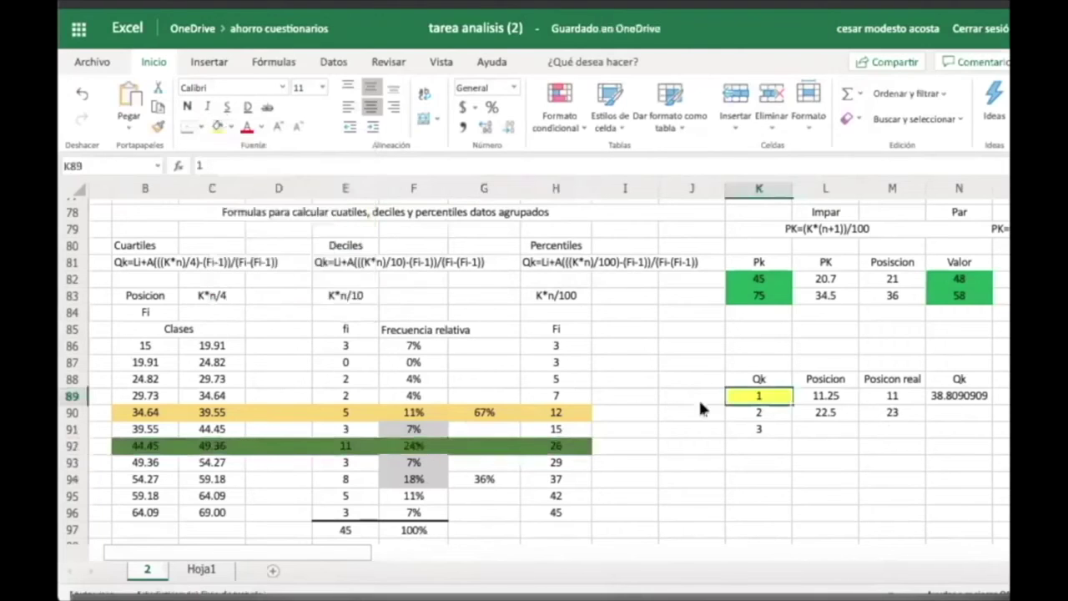
Fill the quartile numbers to match their class rows: K90 with dark green and K89 with the standard light orange.
left_click(740, 409)
left_click(228, 126)
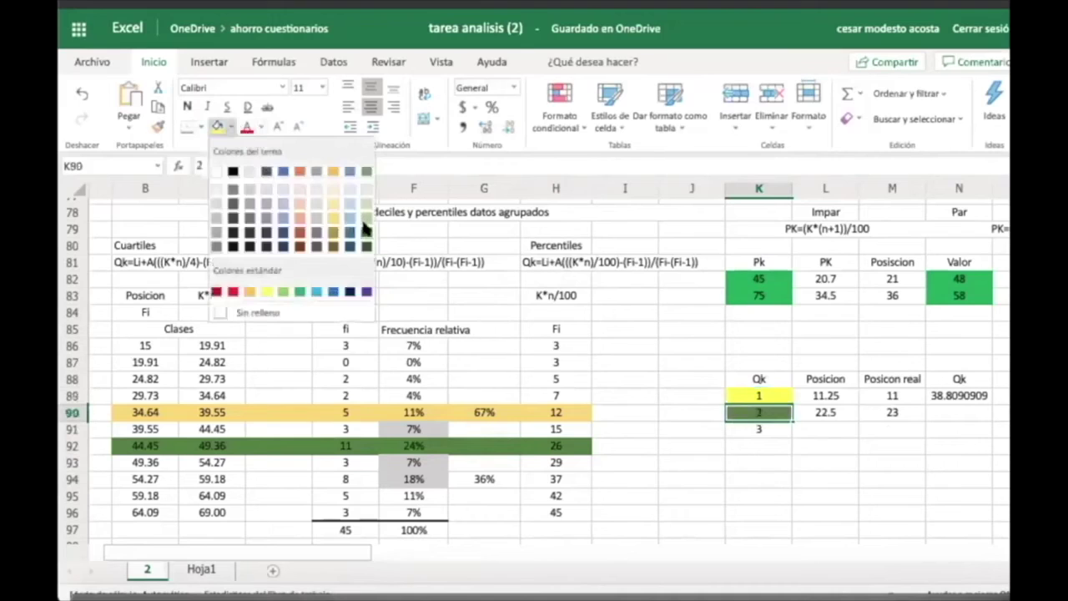
left_click(364, 218)
left_click(734, 394)
left_click(231, 126)
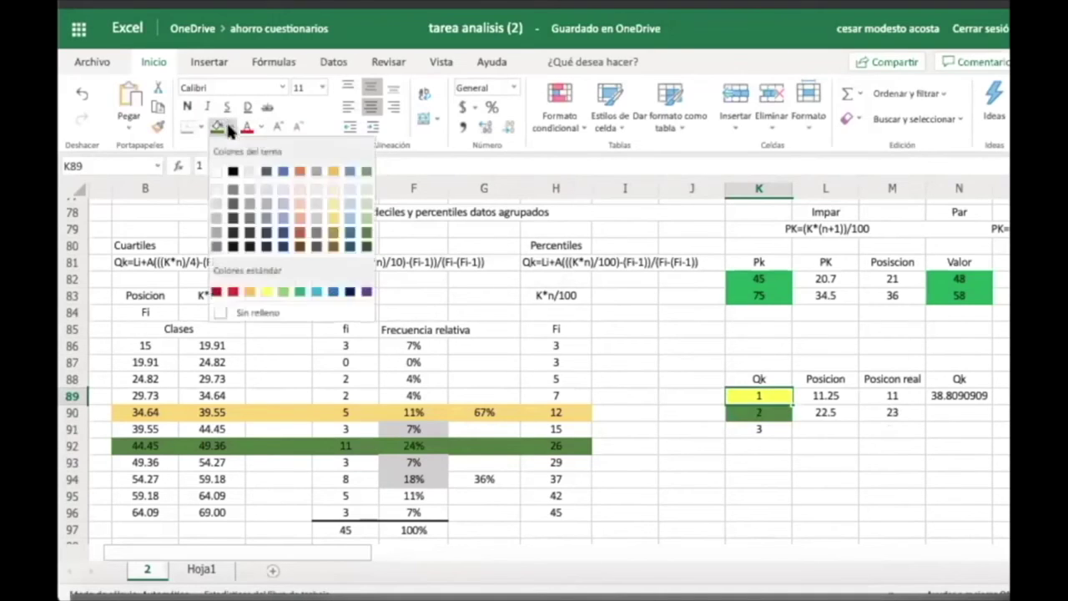
left_click(274, 292)
left_click(764, 495)
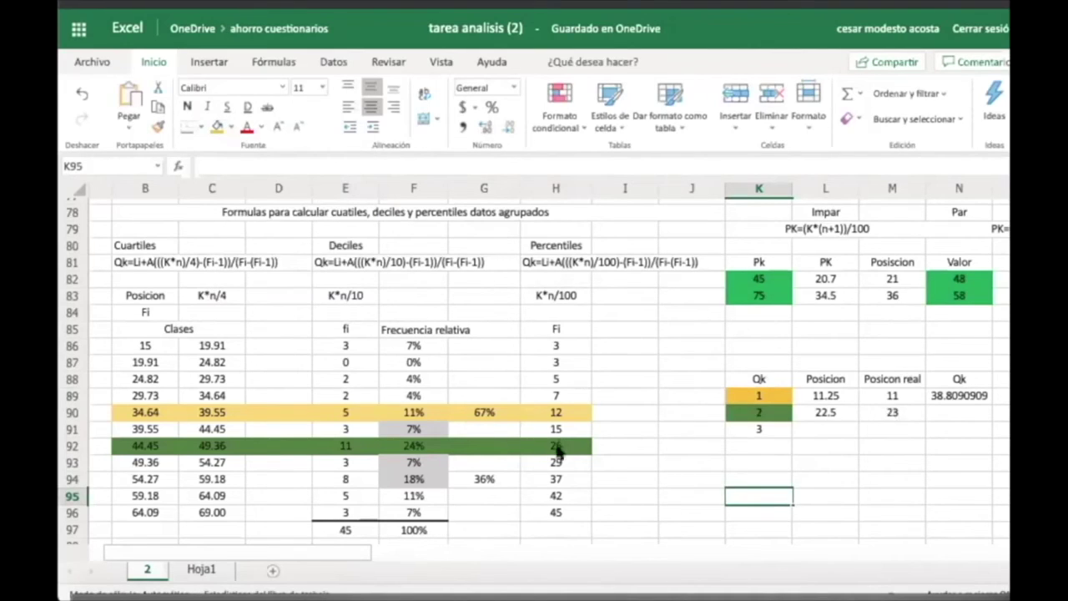
Copy the first quartile formula from N89 to N90 and change its K factor so the position term is (2*45)/4.
left_click(970, 398)
key("ctrl+c")
left_click(947, 413)
key("ctrl+v")
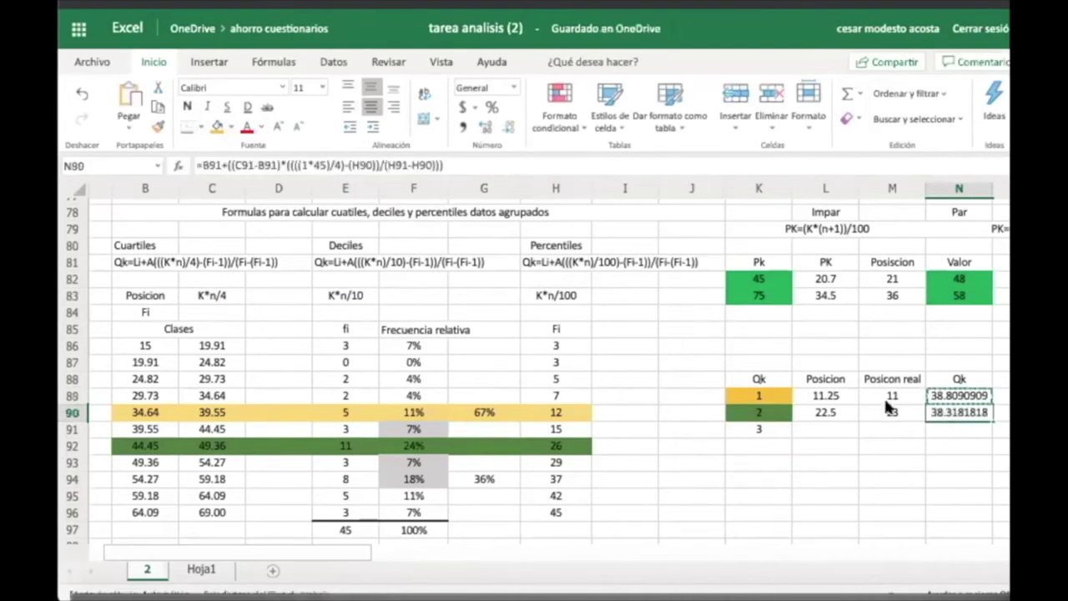
left_click(213, 164)
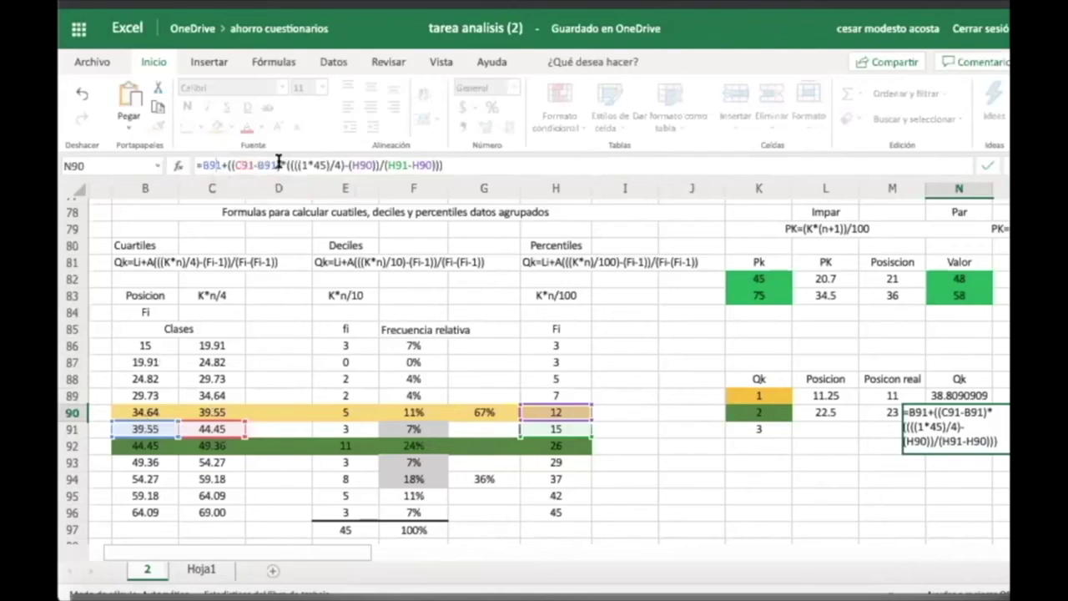
left_click(315, 158)
key("BackSpace")
type("2")
Update the cumulative frequency references in N90 to subtract H91 and divide by (H92-H91), and enter the formula.
left_click_drag(349, 160, 368, 167)
left_click(553, 429)
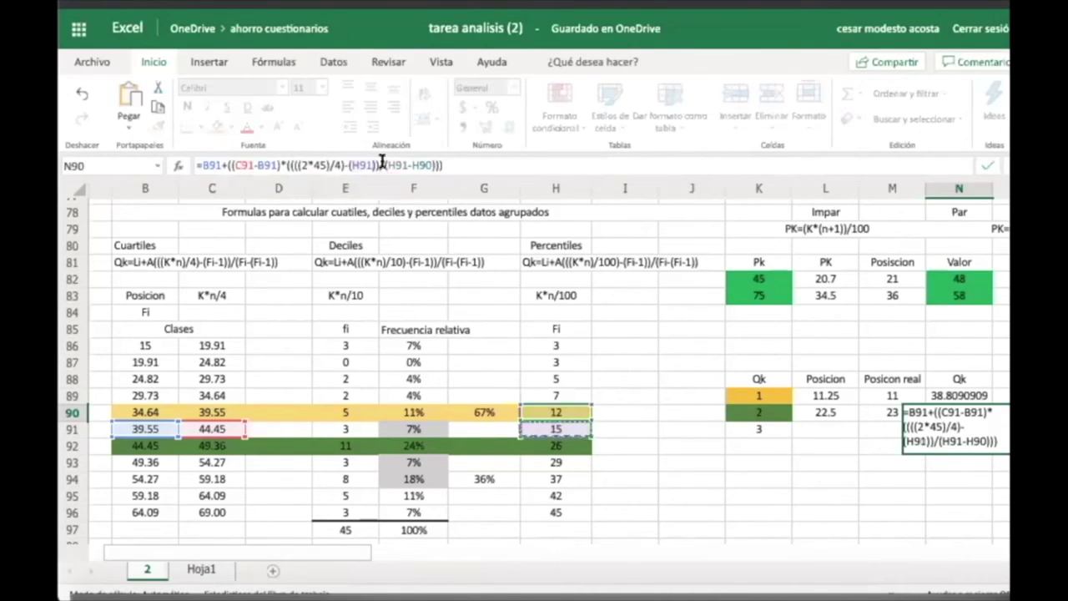
left_click_drag(387, 165, 433, 165)
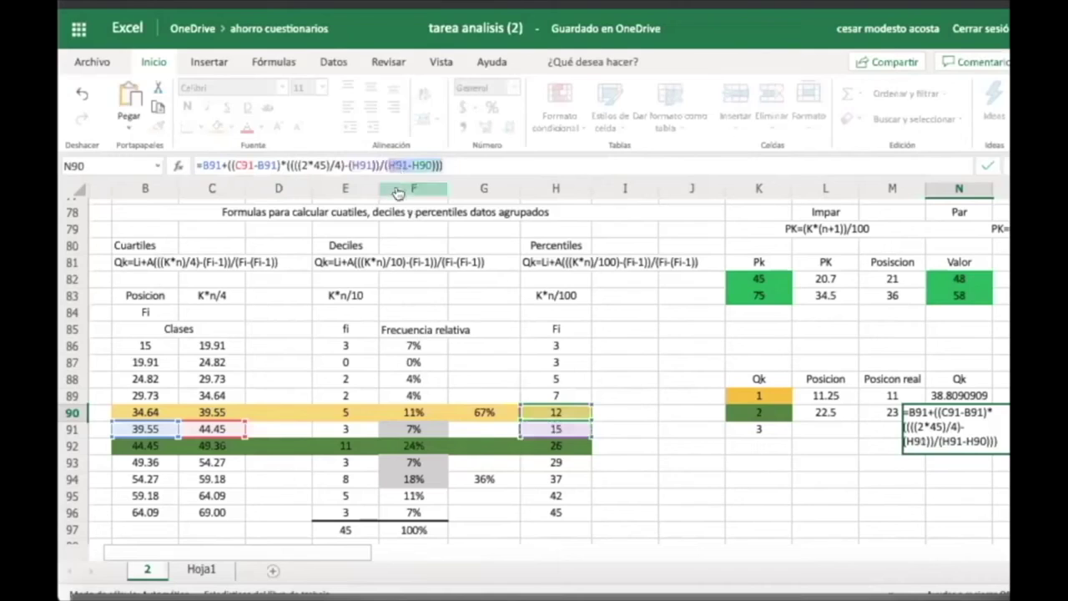
left_click(399, 164)
double_click(399, 164)
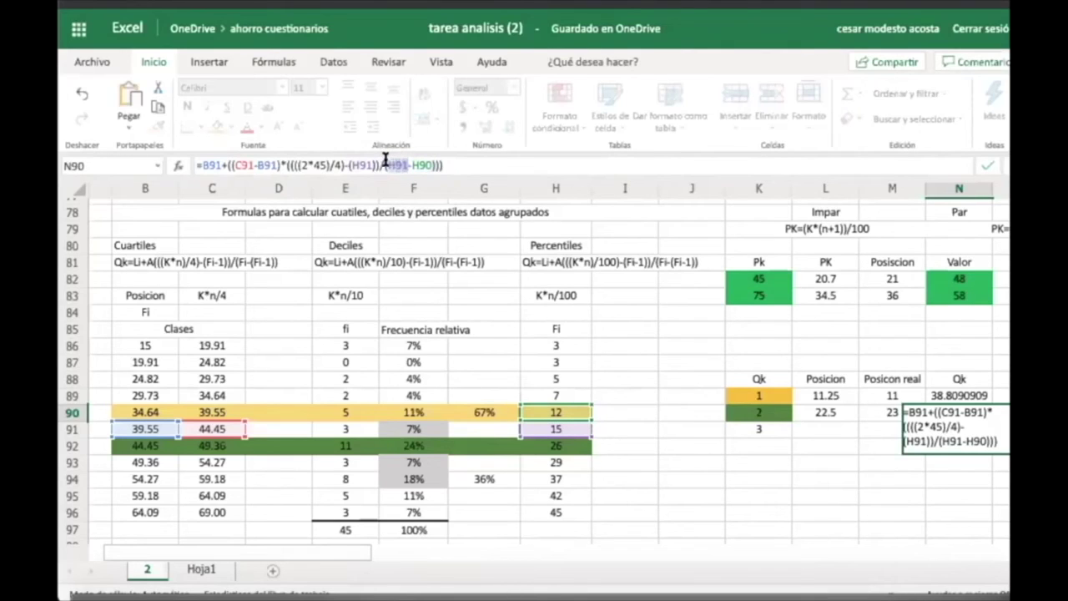
left_click(545, 444)
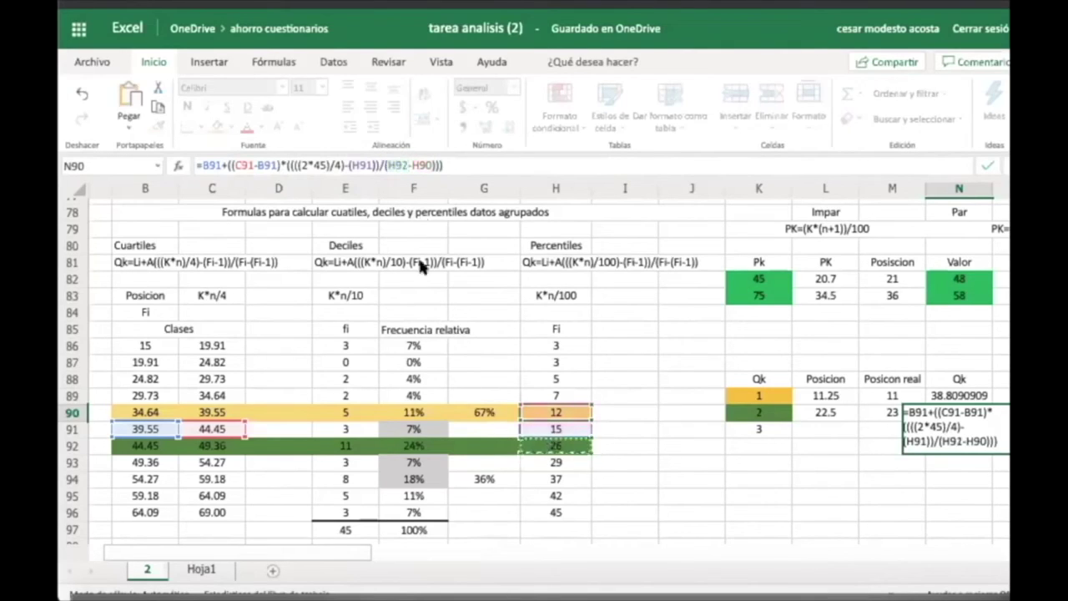
double_click(424, 160)
left_click(555, 429)
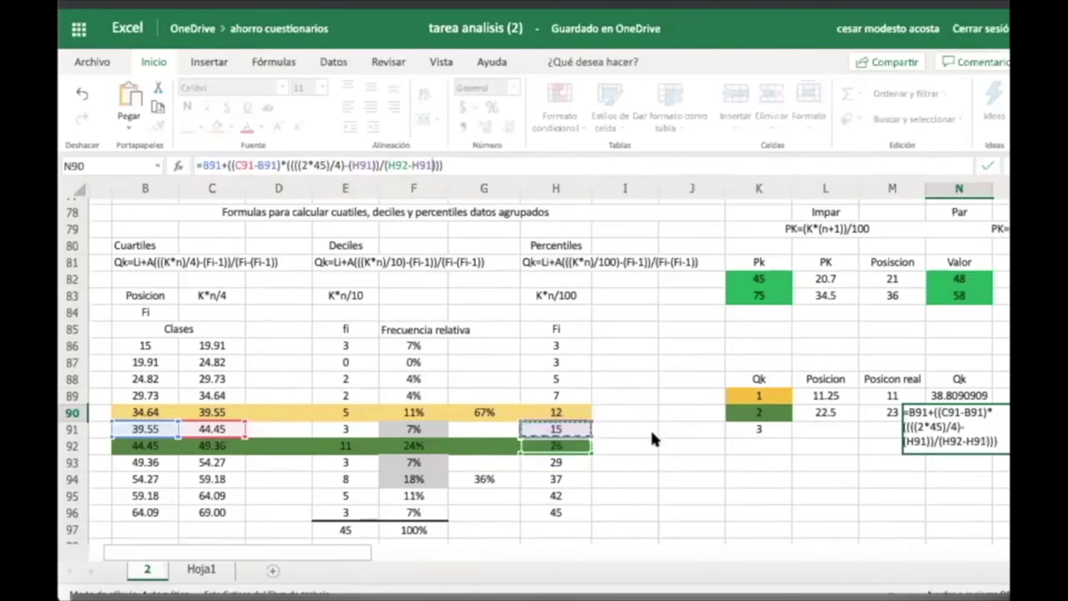
key("Return")
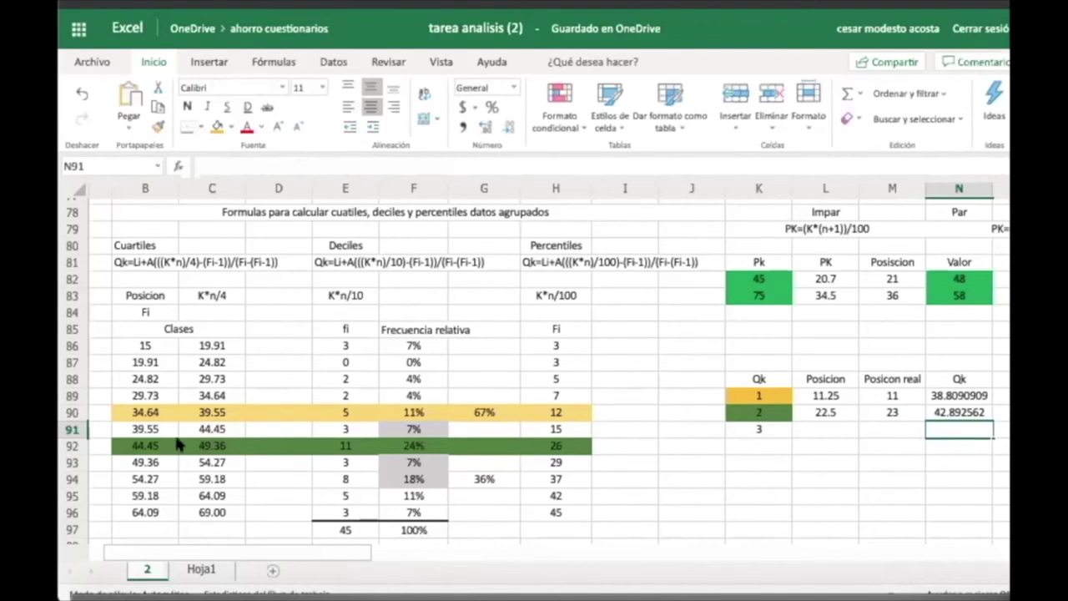
Change the class limit references in N90 to row 92, using B92 as lower limit and C92-B92 as class width.
left_click(958, 412)
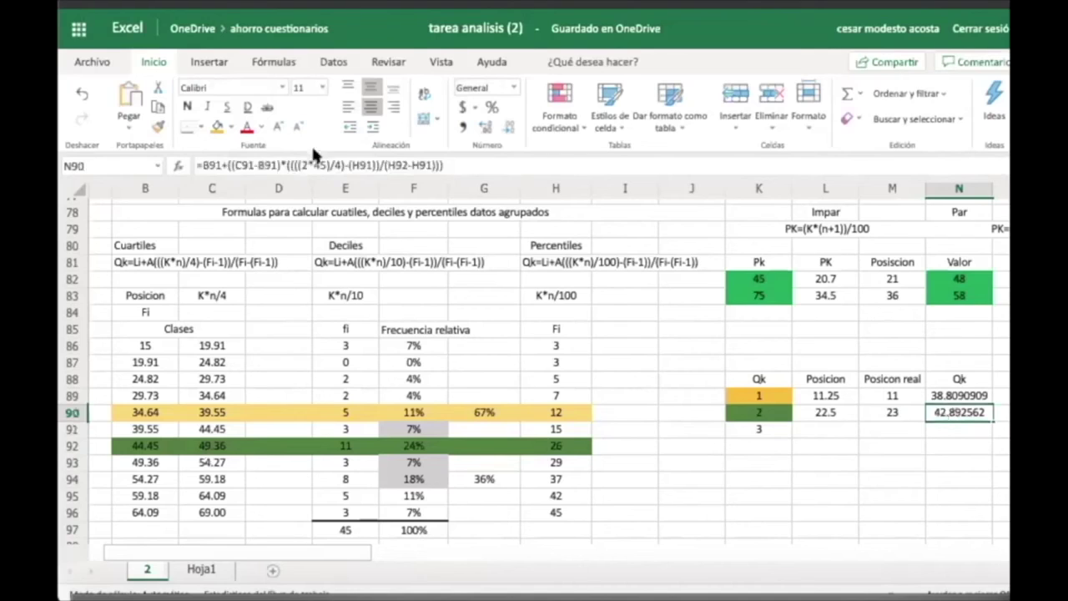
left_click(210, 158)
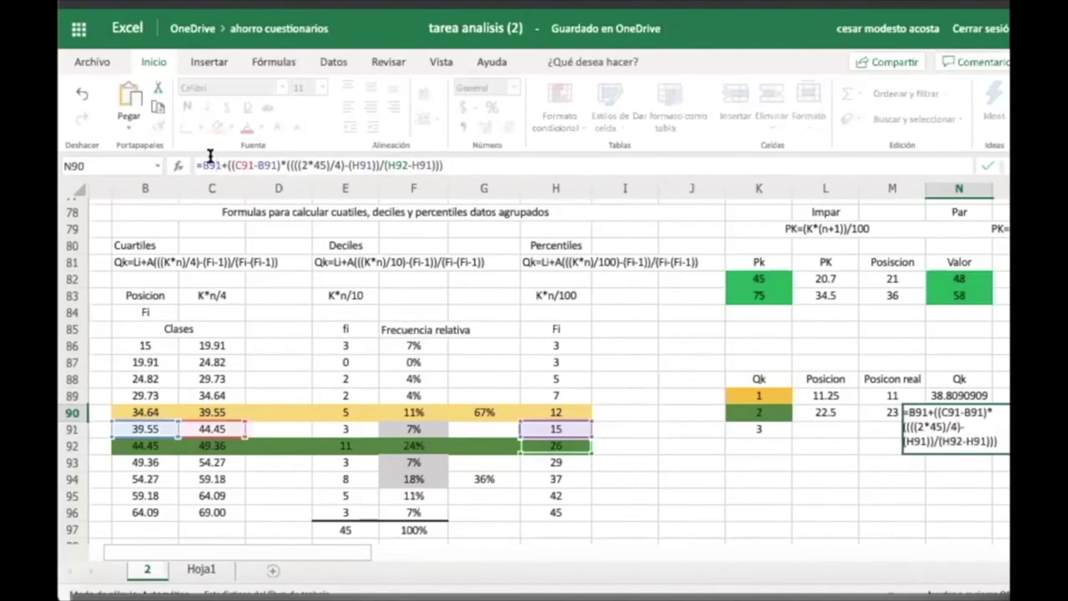
left_click_drag(220, 164, 202, 156)
left_click(147, 448)
double_click(235, 163)
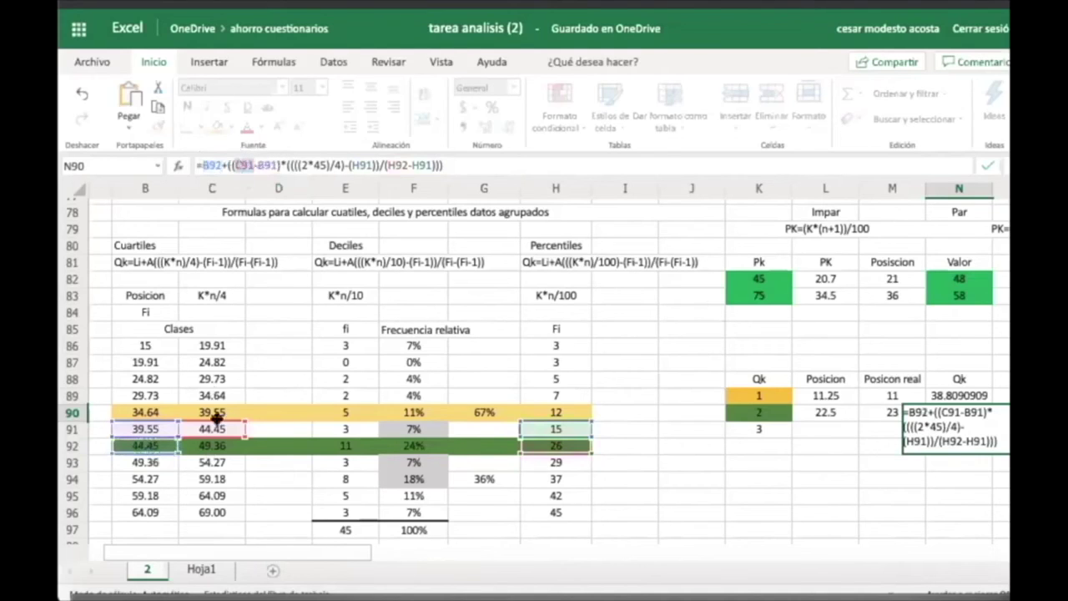
left_click(208, 445)
double_click(265, 164)
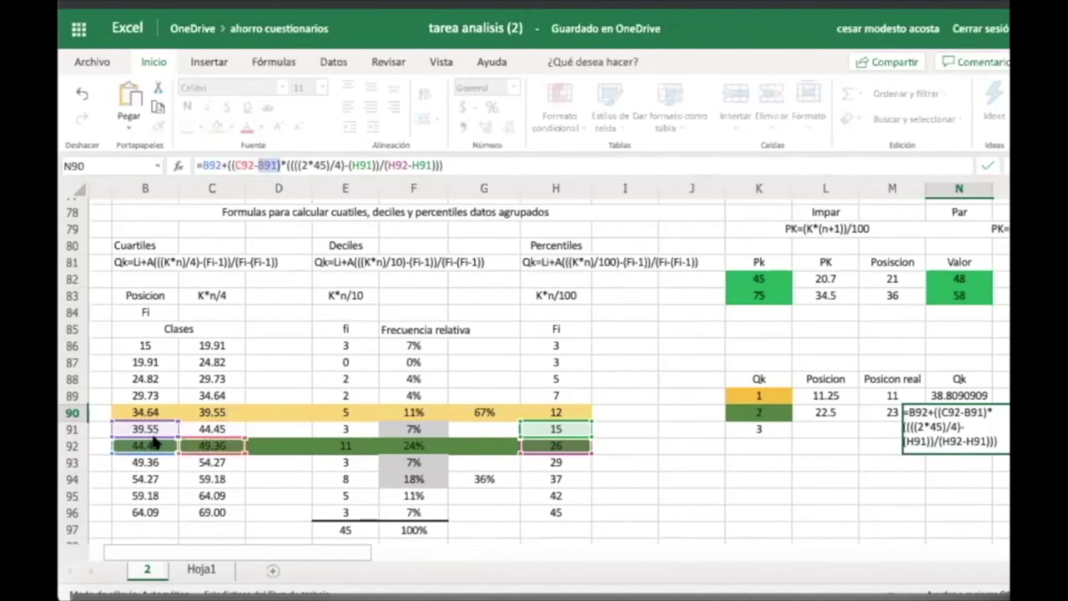
left_click(152, 446)
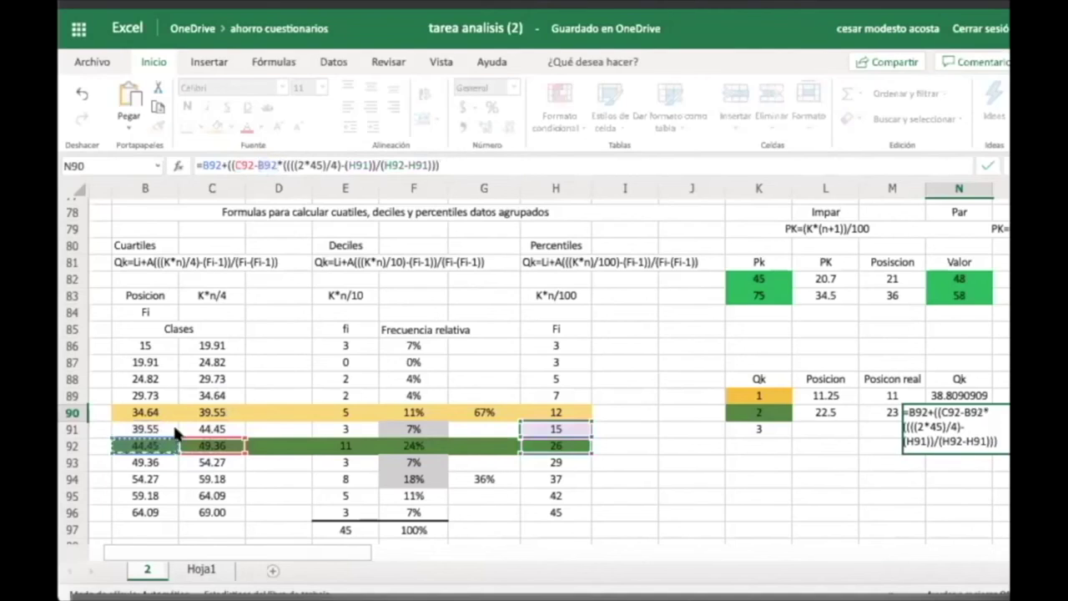
key("Return")
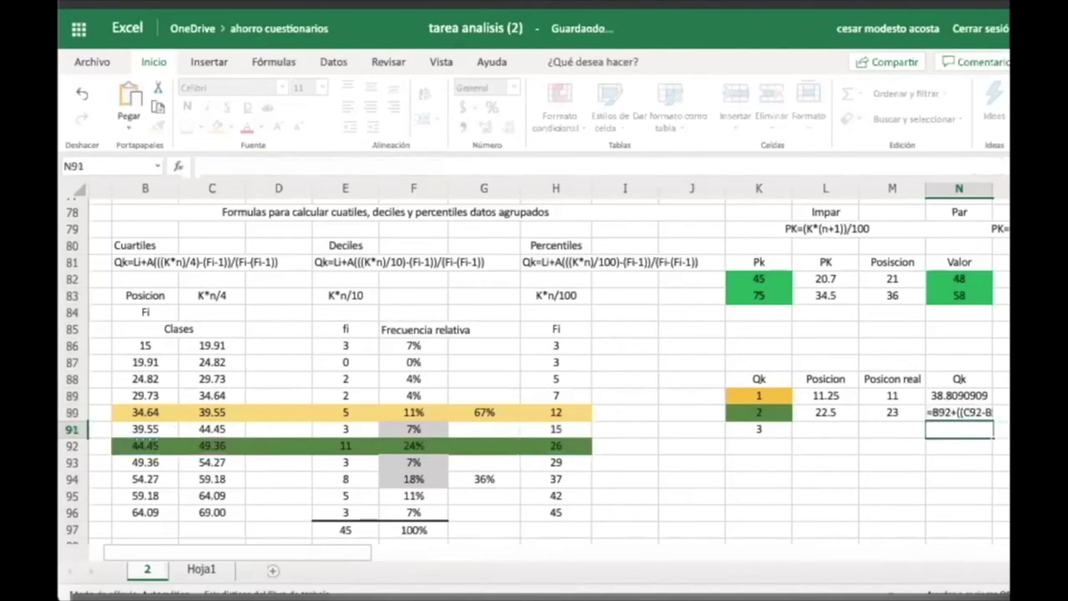
Correct the parentheses around C92-B92 in N90 and enter the formula as =B92+((C92-B92)*((((2*45)/4)-(H91))/(H92-H91))).
key("Up")
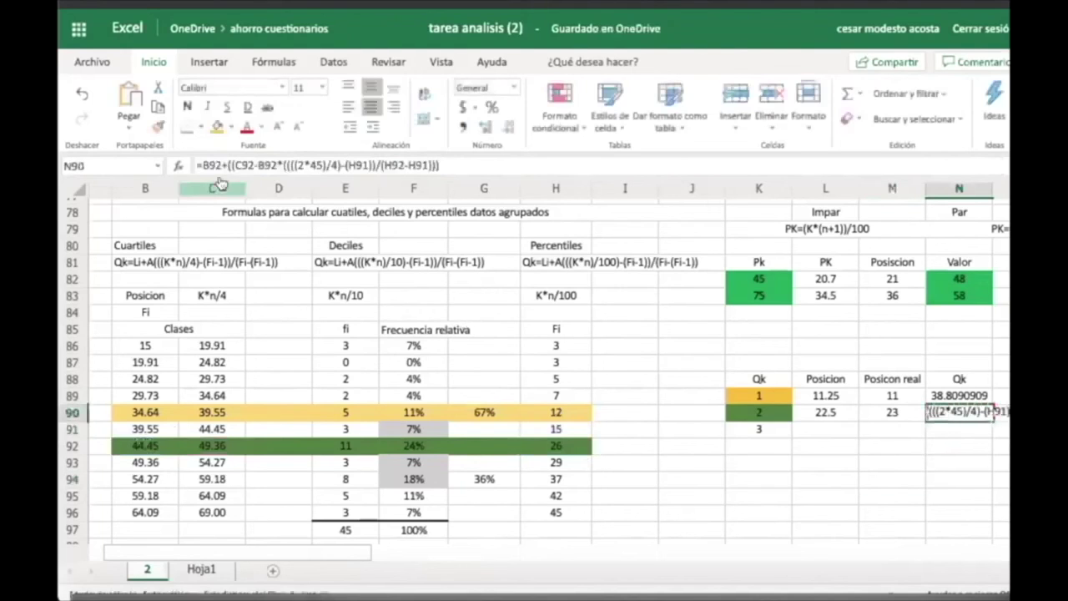
key("F2")
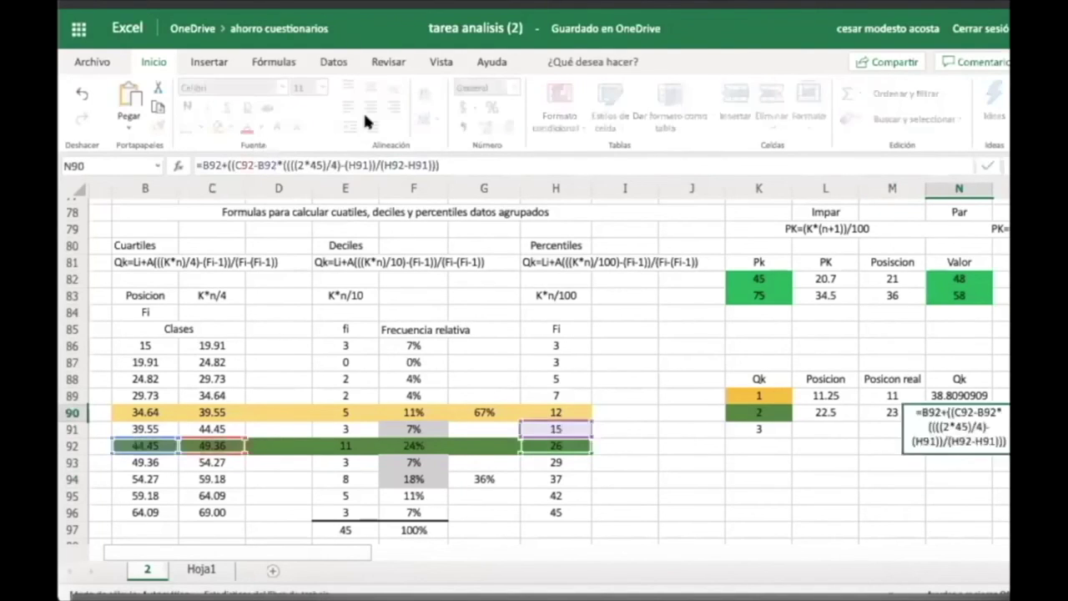
type(")")
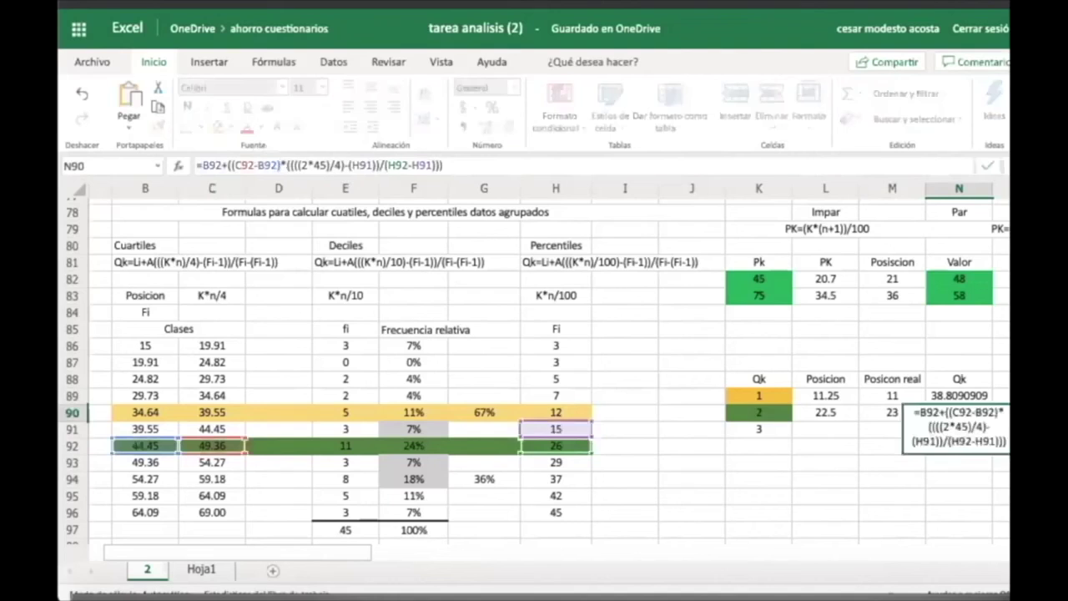
type(")")
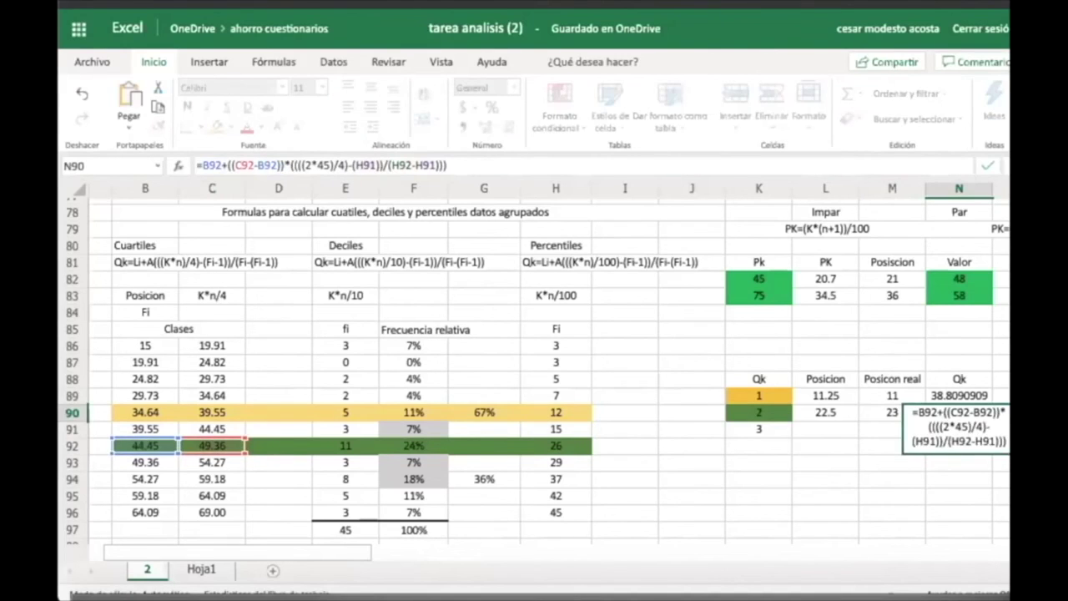
key("Return")
left_click(963, 410)
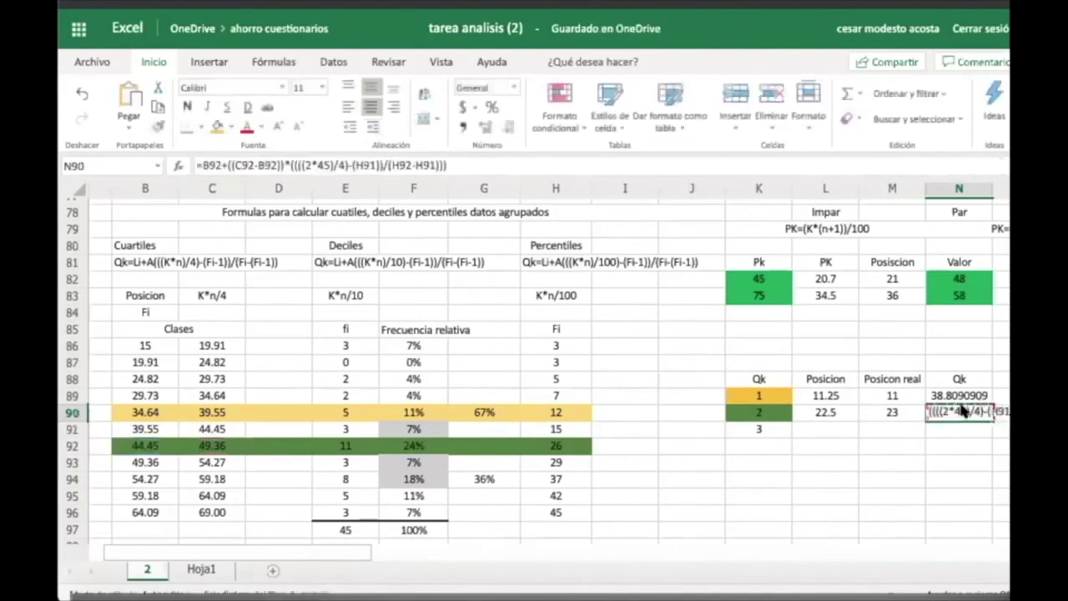
left_click(232, 165)
type("(")
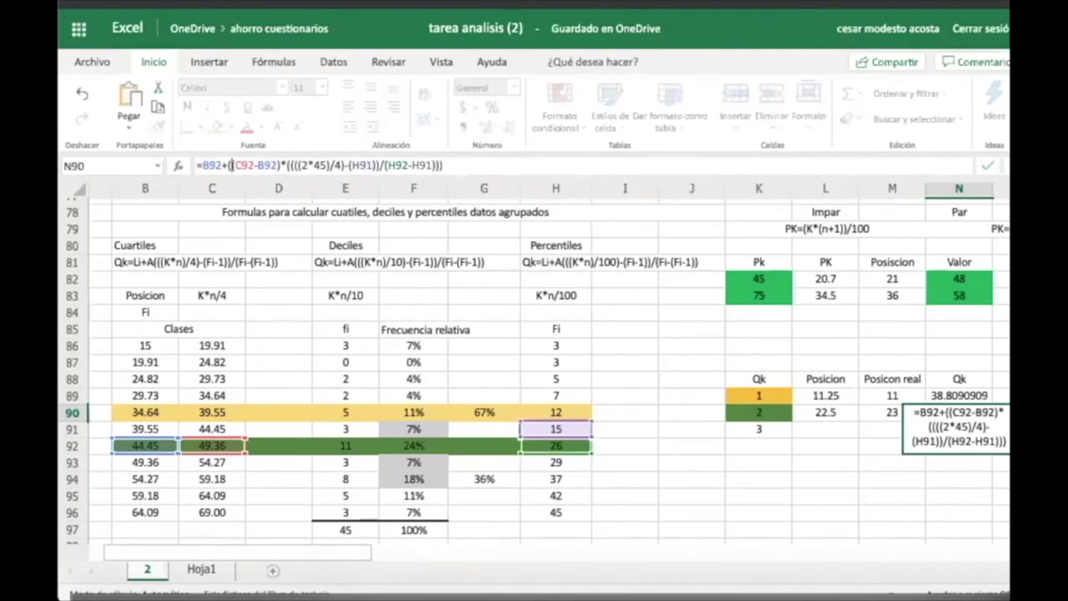
key("Return")
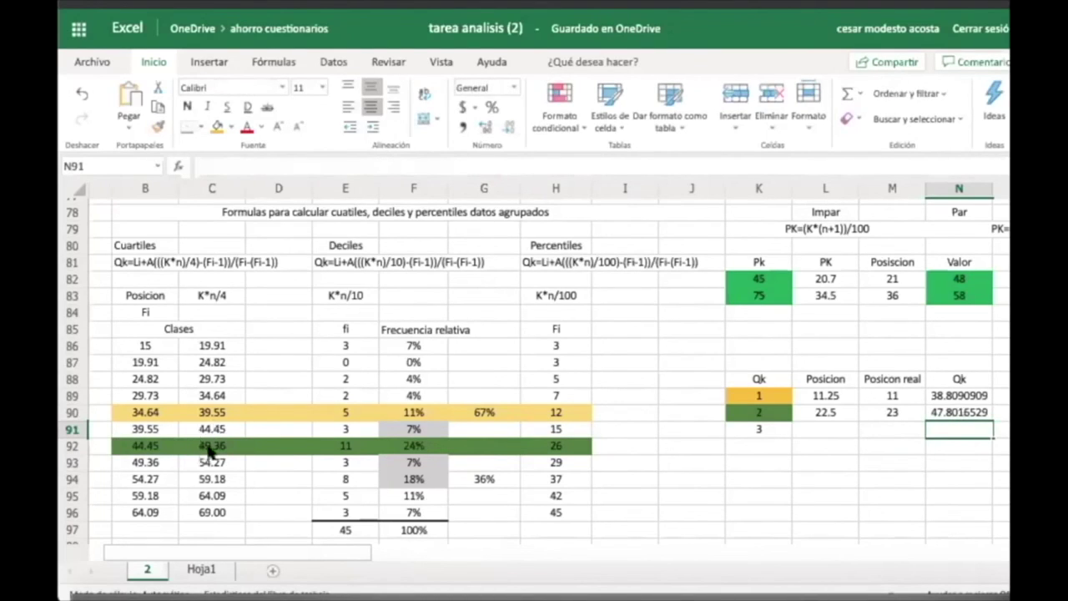
Copy the position formula from L90 to L91 and change it to =(3*45)/4 for the third quartile.
left_click(828, 417)
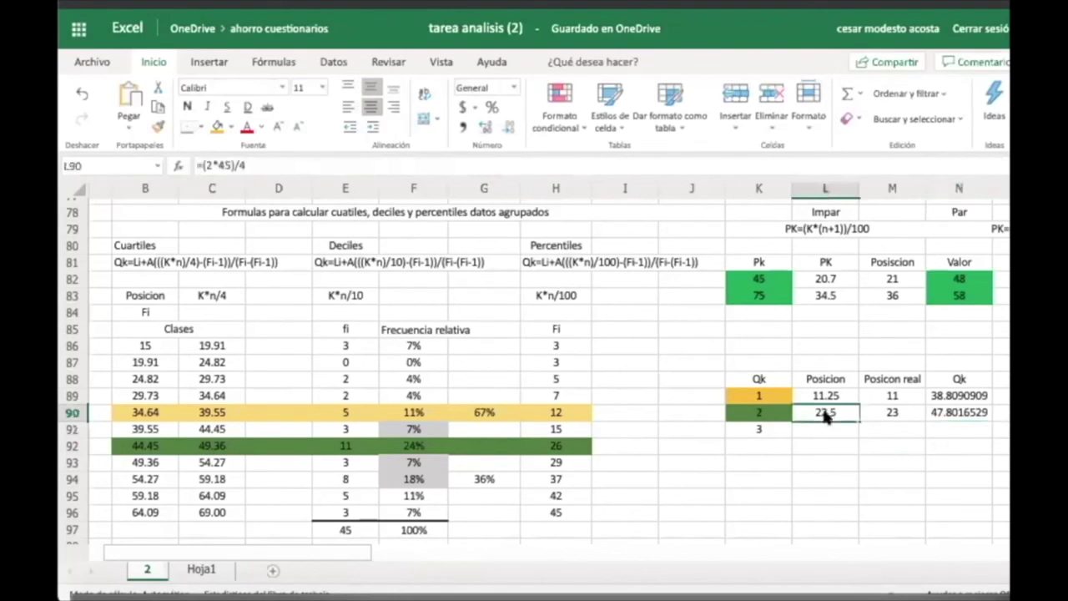
left_click(824, 427)
type("22.5")
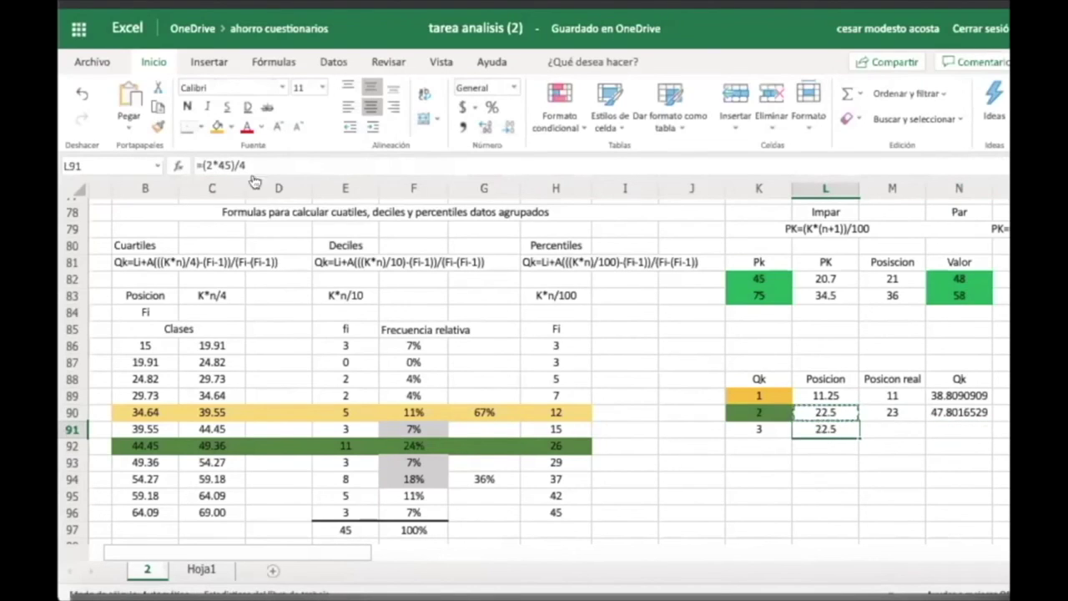
left_click(207, 163)
key("BackSpace")
type("3")
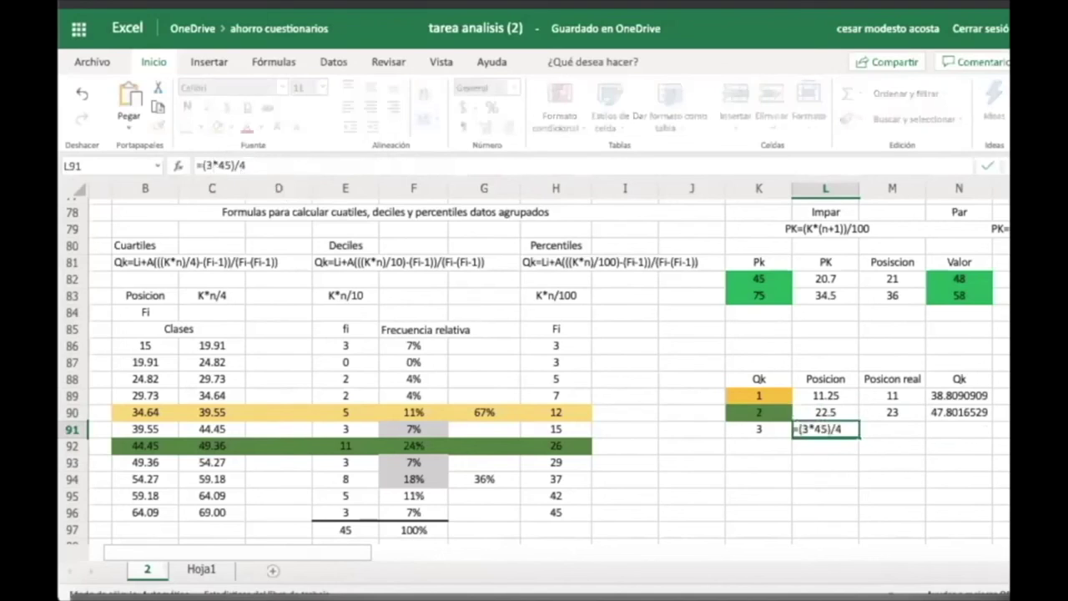
key("Return")
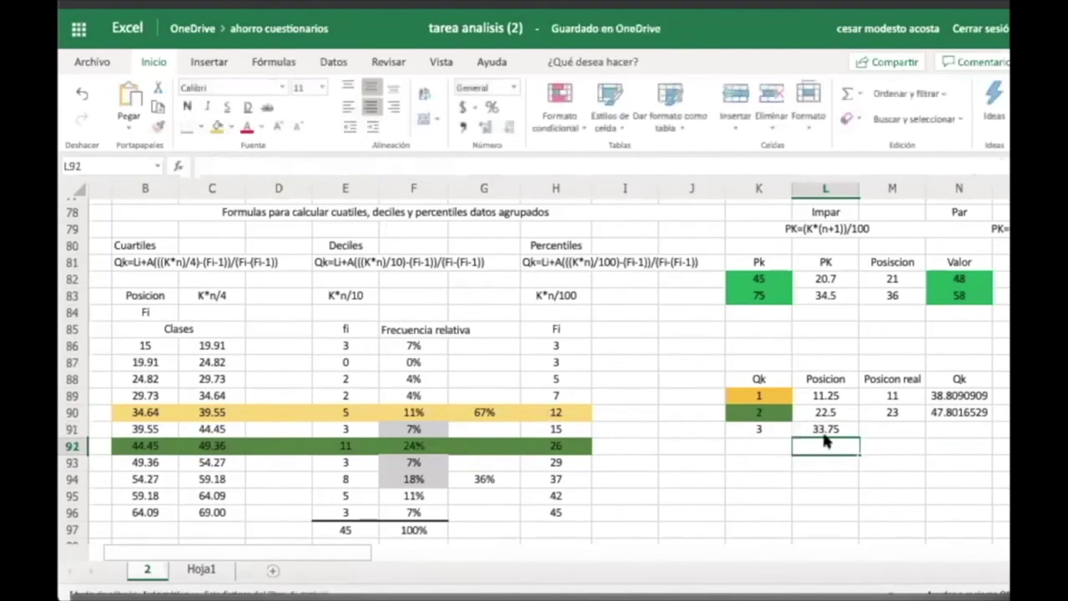
left_click(877, 428)
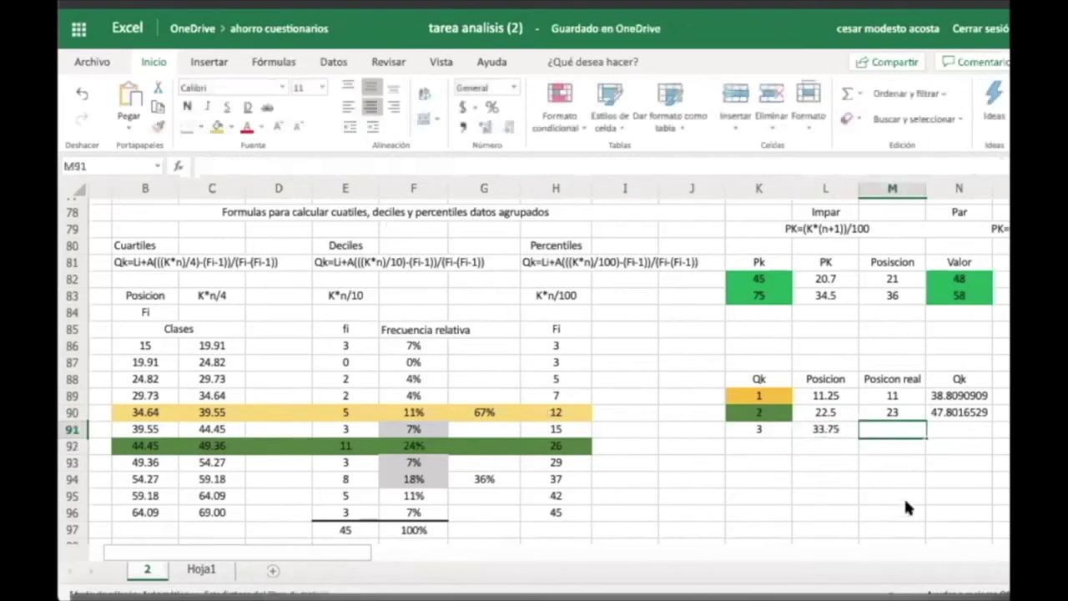
Enter 34 as the real position of the third quartile in M91.
type("35")
key("BackSpace")
type("4")
key("Return")
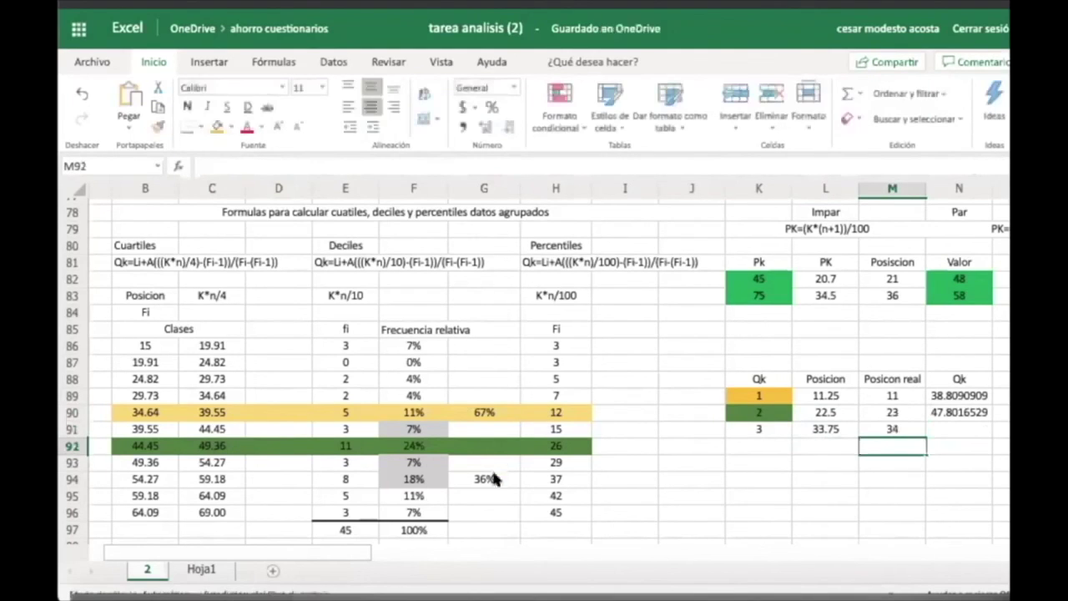
Fill the 54.27–59.18 class row, B94:H94, and the third quartile's label in K91 with light blue.
left_click(560, 478)
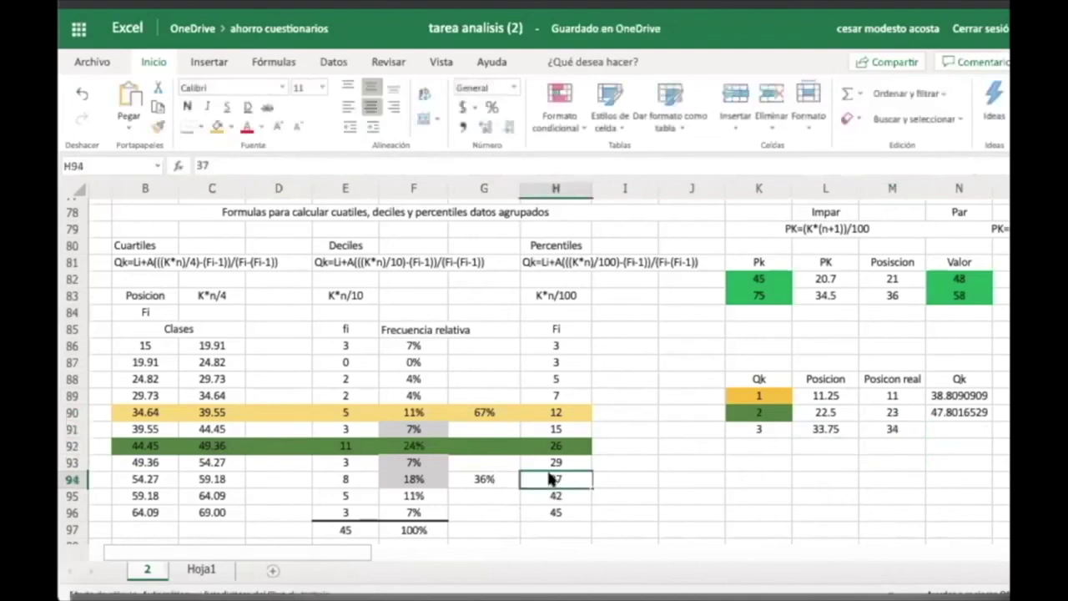
left_click_drag(529, 477, 345, 479)
left_click_drag(283, 463, 131, 477)
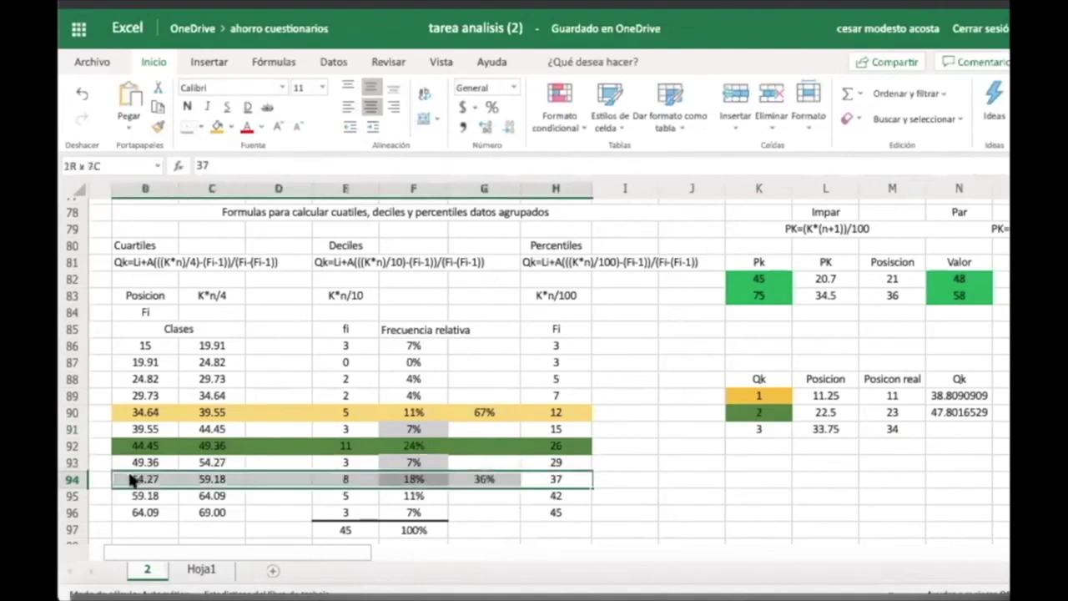
left_click(231, 127)
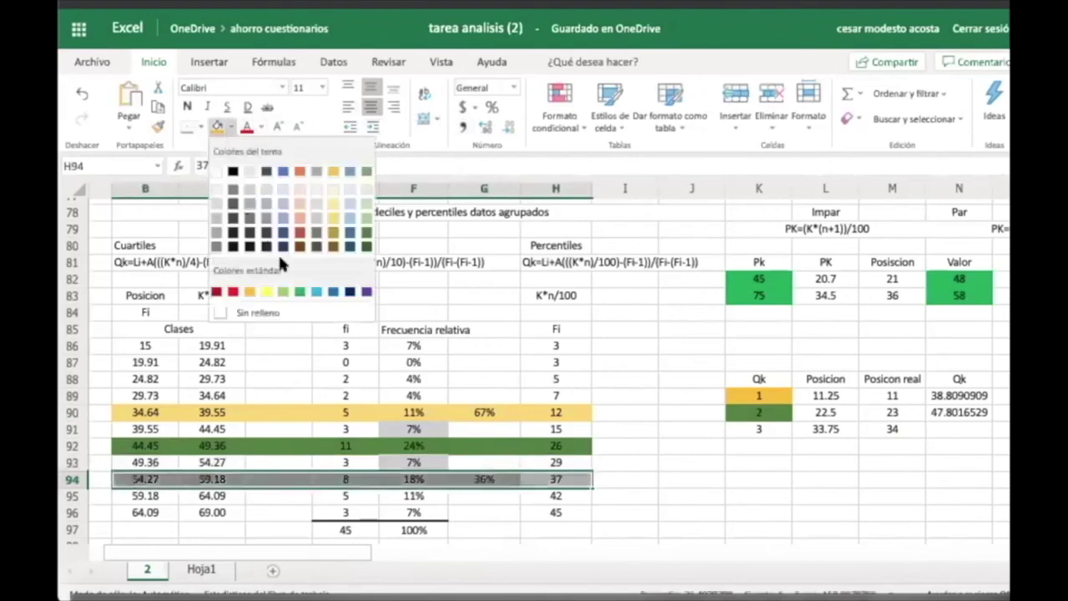
left_click(315, 292)
left_click(758, 428)
left_click(217, 126)
left_click(814, 512)
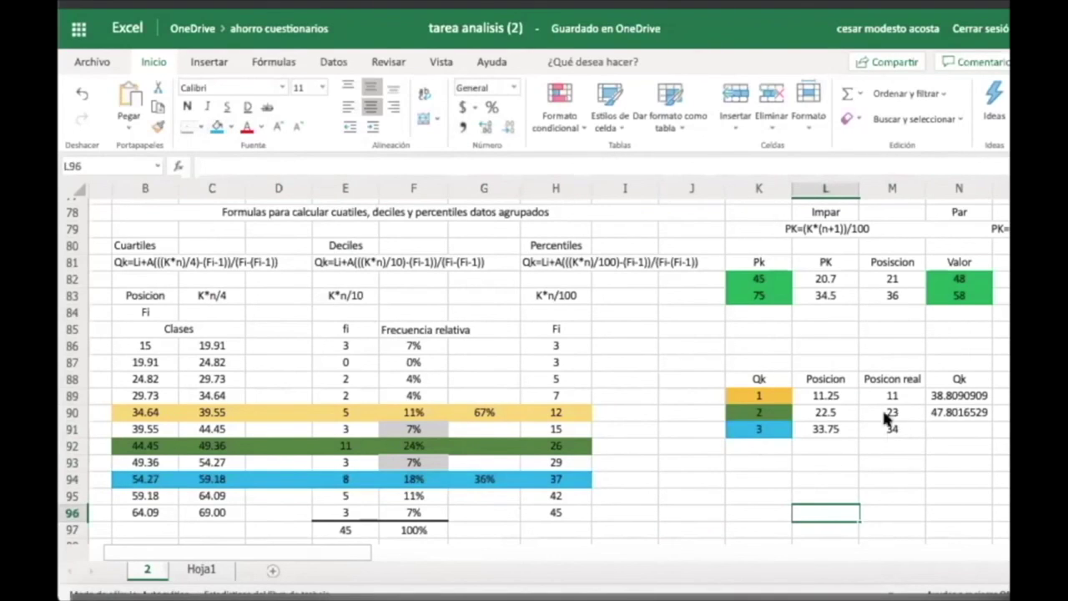
Copy the second quartile's value formula from N90 to N91.
left_click(953, 411)
key("ctrl+c")
left_click(949, 426)
key("ctrl+v")
key("Down")
key("Down")
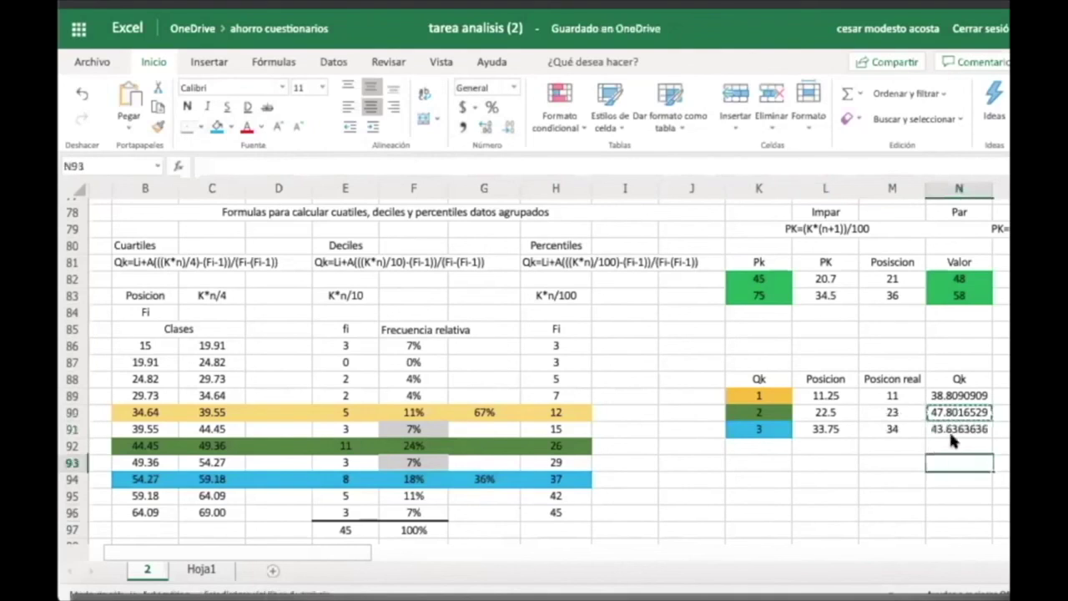
left_click(949, 430)
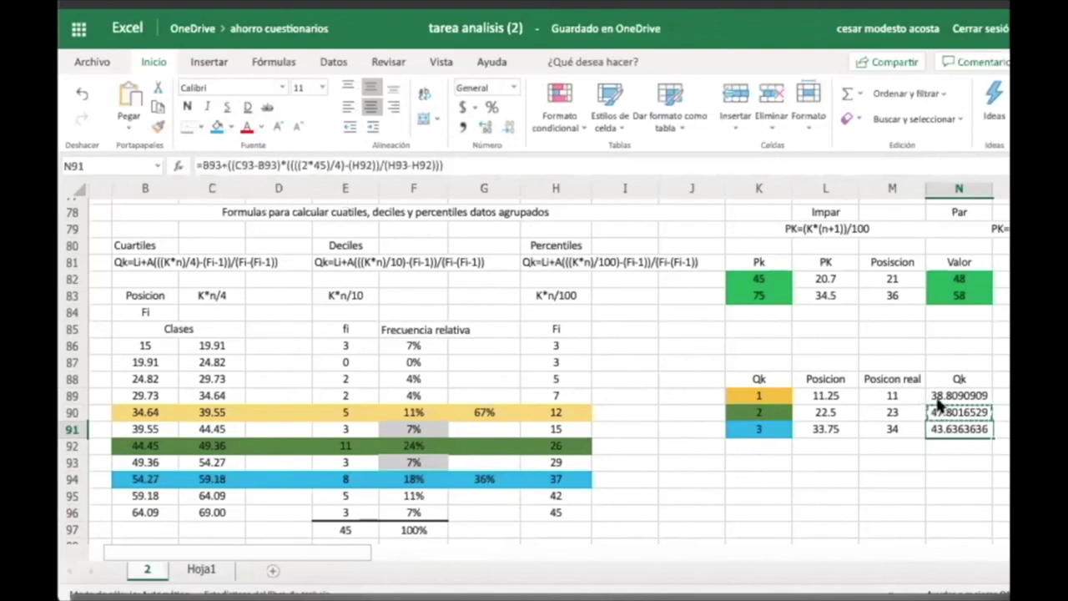
Change the class limit references in N91 to row 94, using B94 as lower limit and C94-B94 as class width.
left_click(210, 163)
left_click_drag(222, 165, 201, 158)
left_click(141, 478)
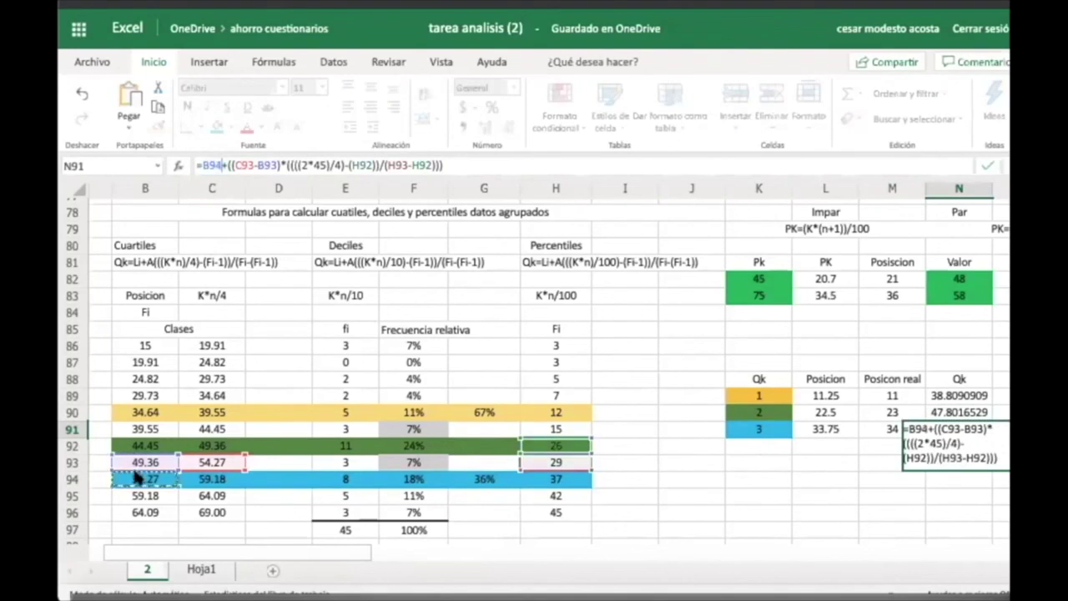
left_click_drag(255, 157, 230, 157)
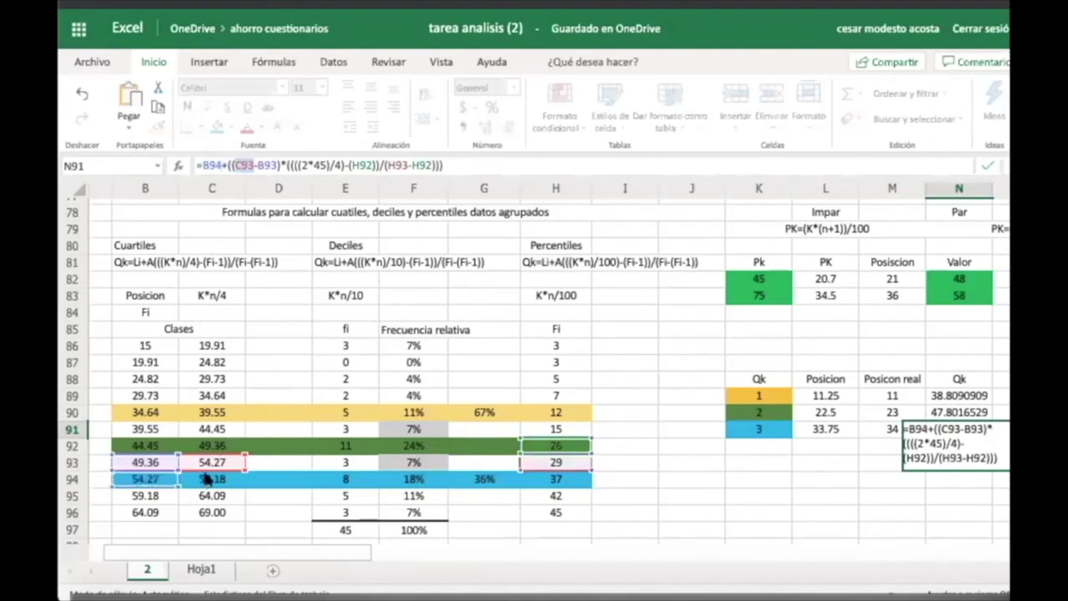
left_click(207, 478)
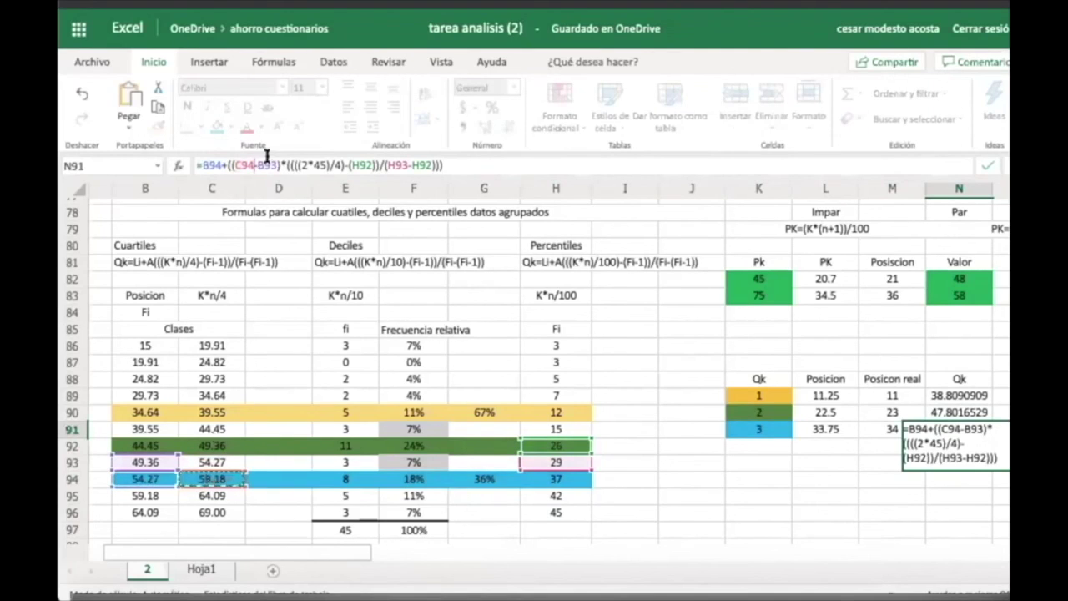
left_click_drag(273, 158, 258, 159)
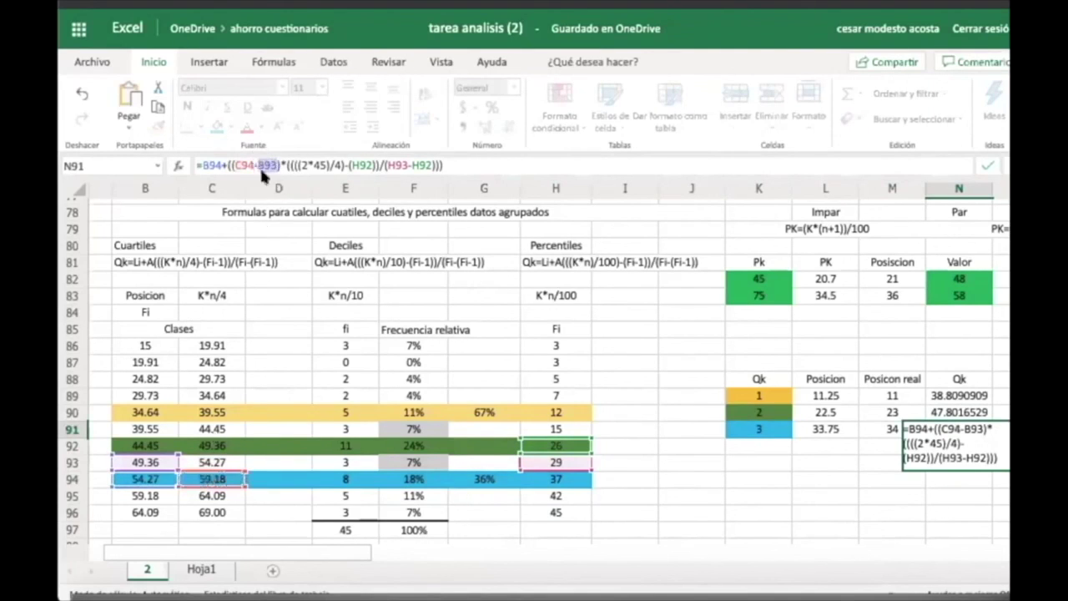
left_click(144, 478)
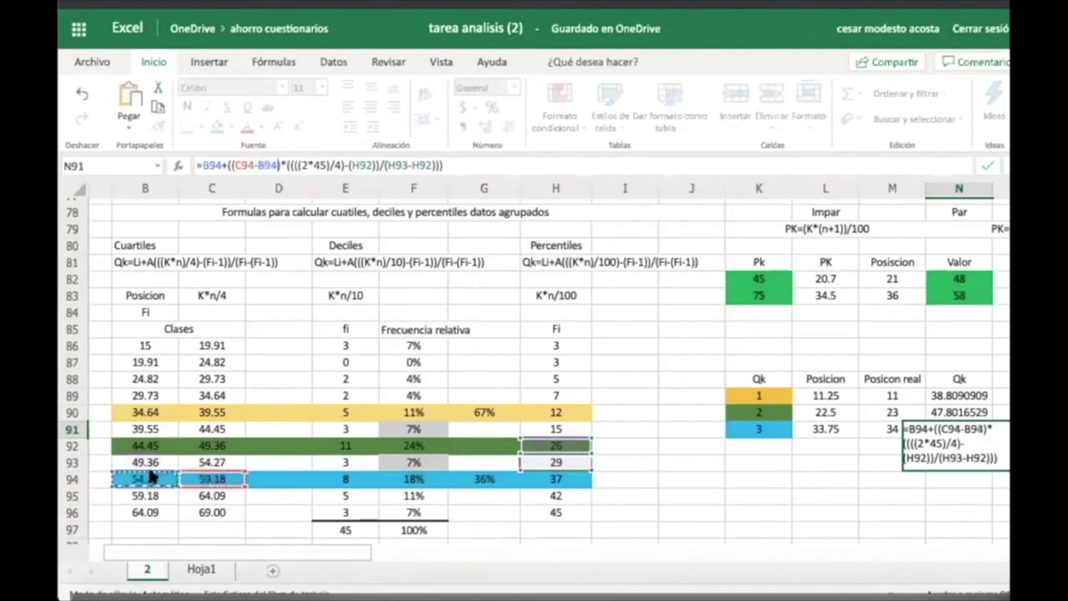
Set the quartile number to 3 and the cumulative frequency references to H93 and (H94-H93) in N91, and enter the formula.
left_click(299, 164)
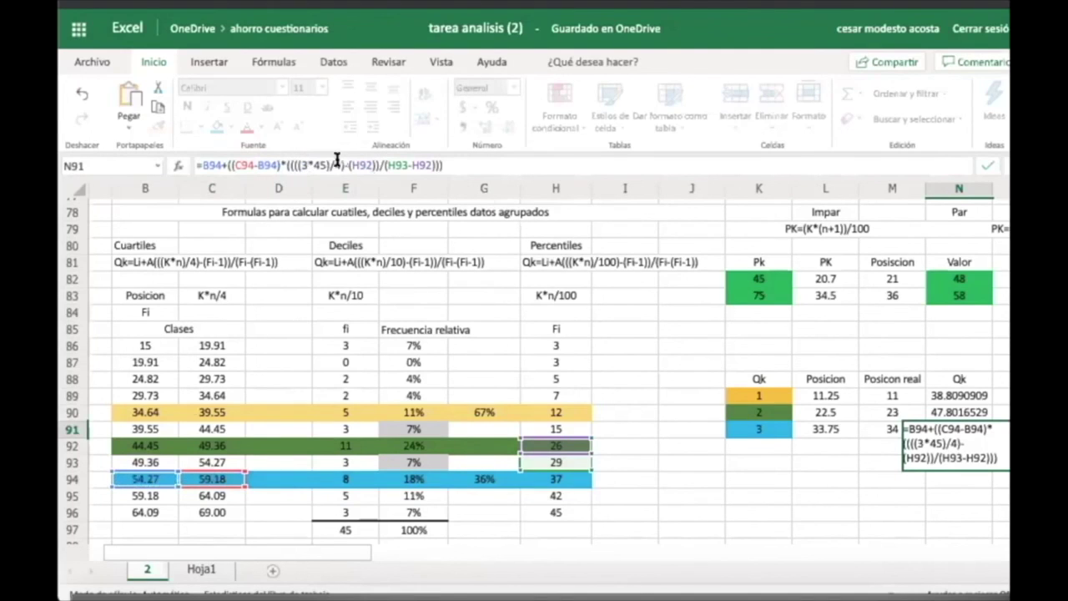
double_click(364, 162)
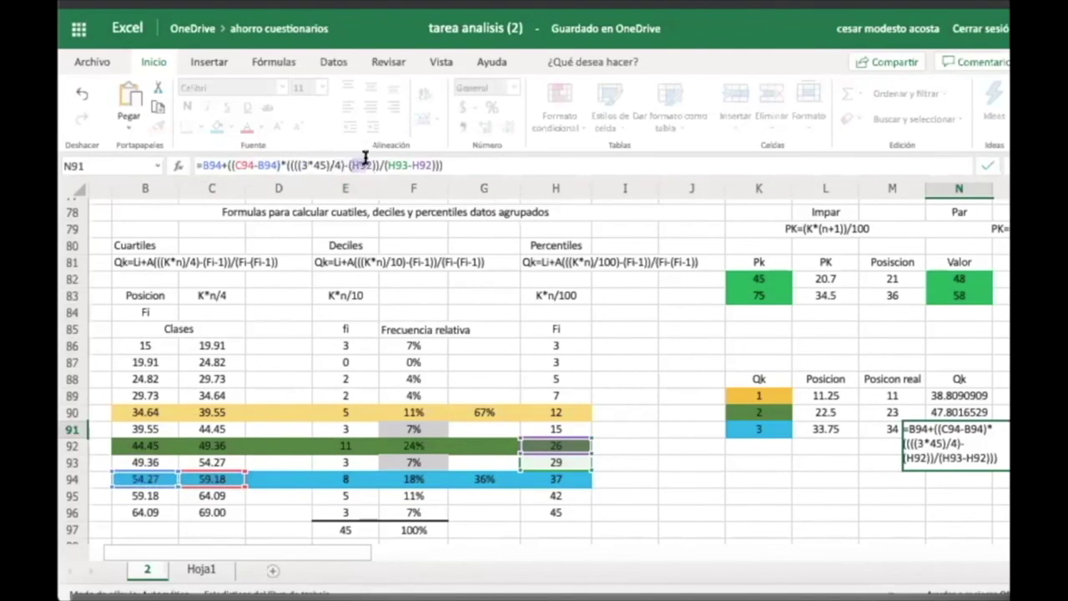
left_click(557, 462)
left_click(397, 157)
double_click(399, 158)
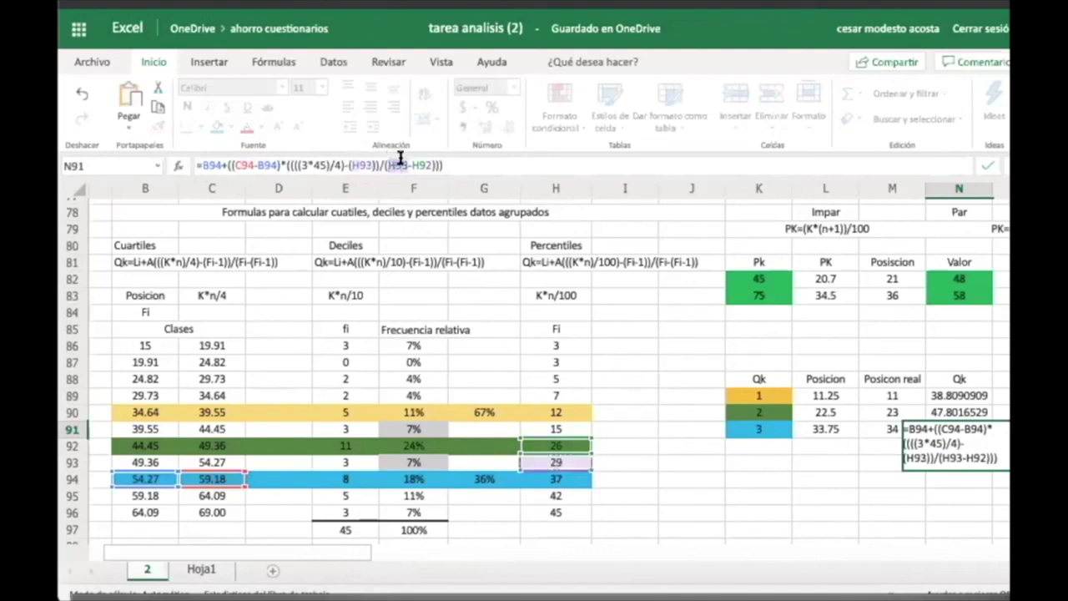
left_click(555, 479)
left_click_drag(413, 166, 432, 165)
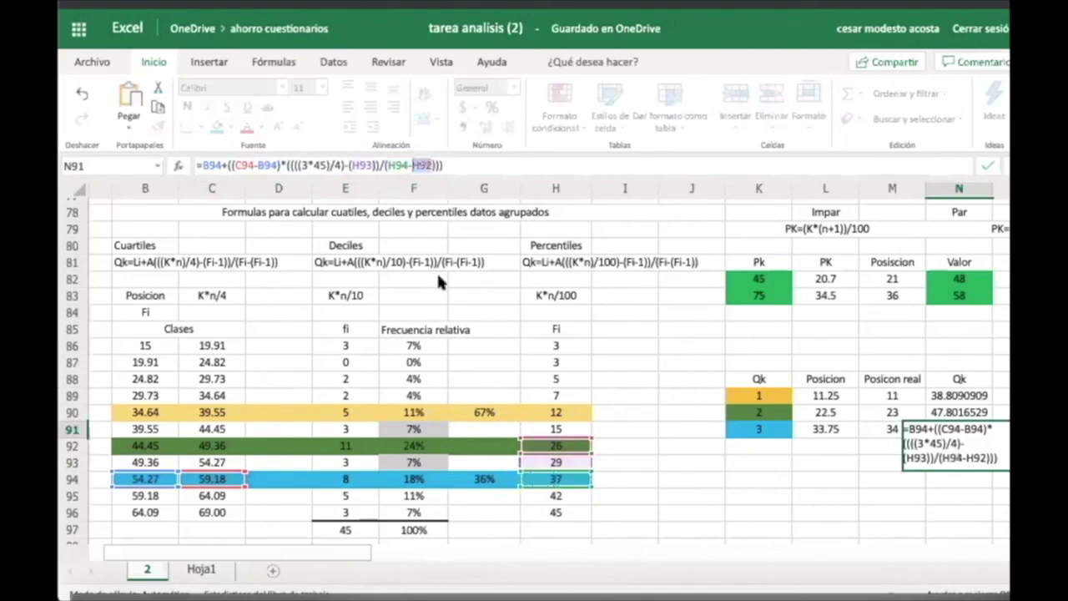
left_click(558, 462)
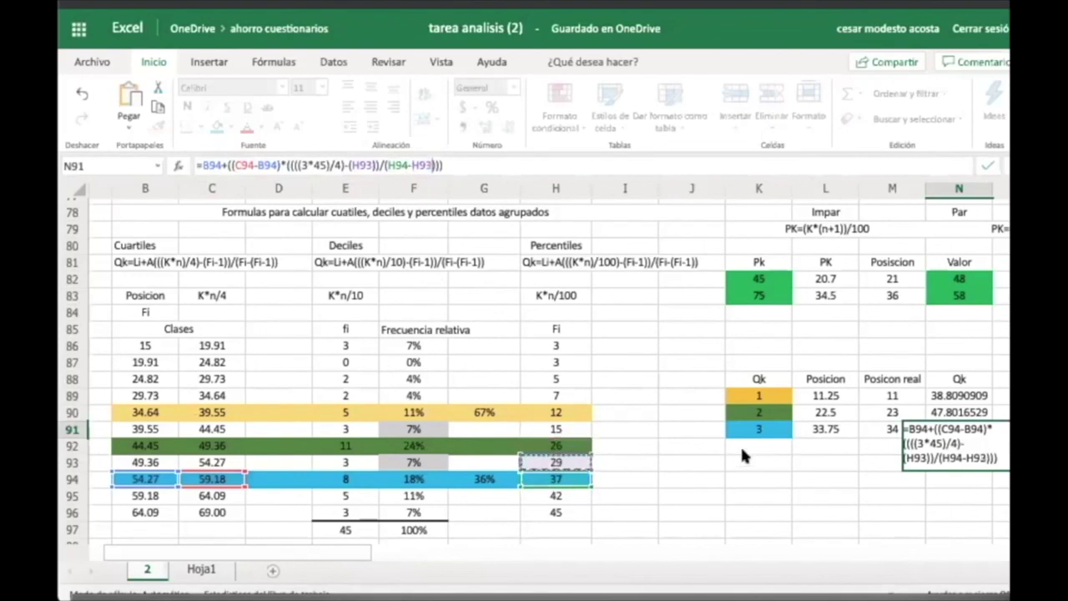
key("Return")
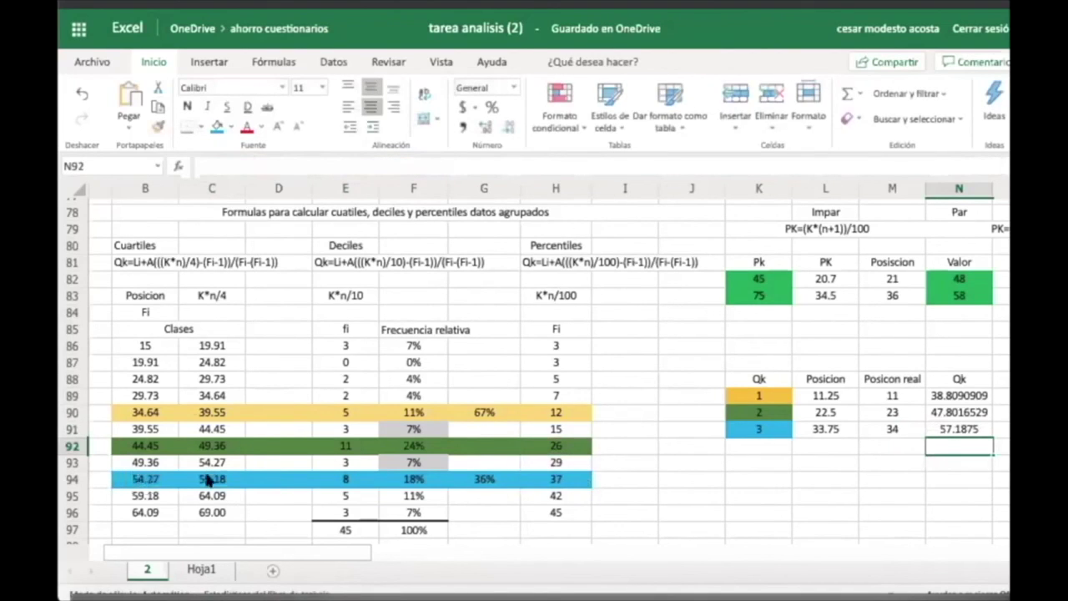
Enter the decile table heading Dk in K94, below the quartile table.
left_click(777, 477)
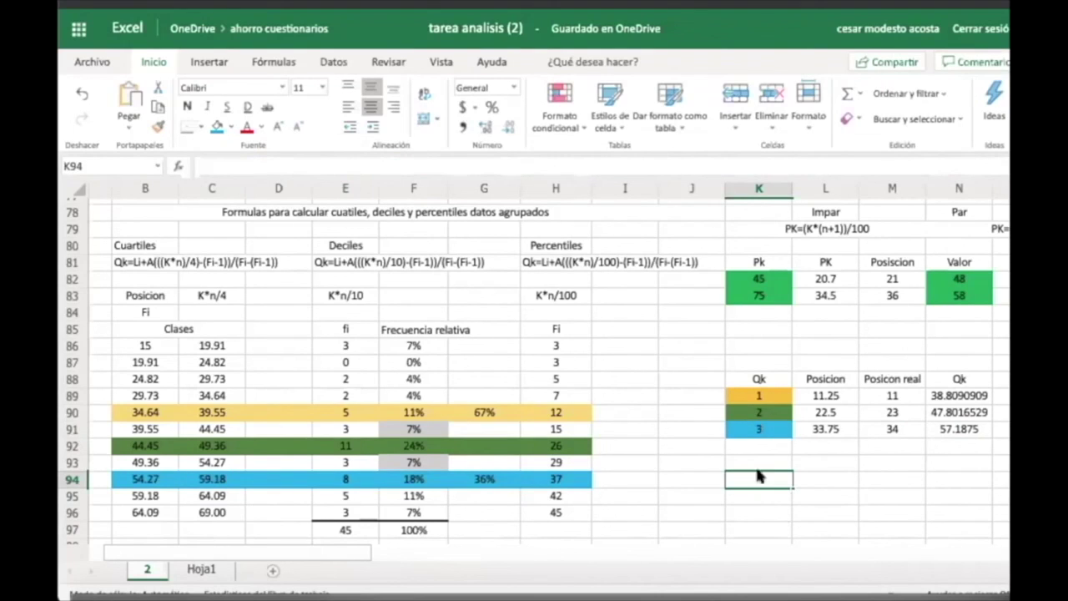
type("Dk")
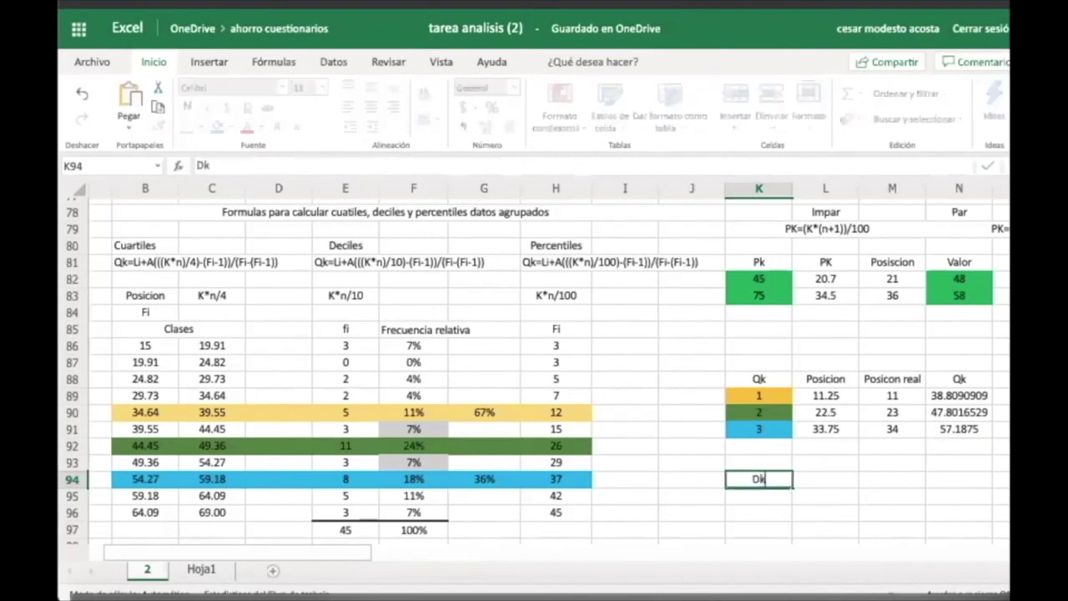
key("Return")
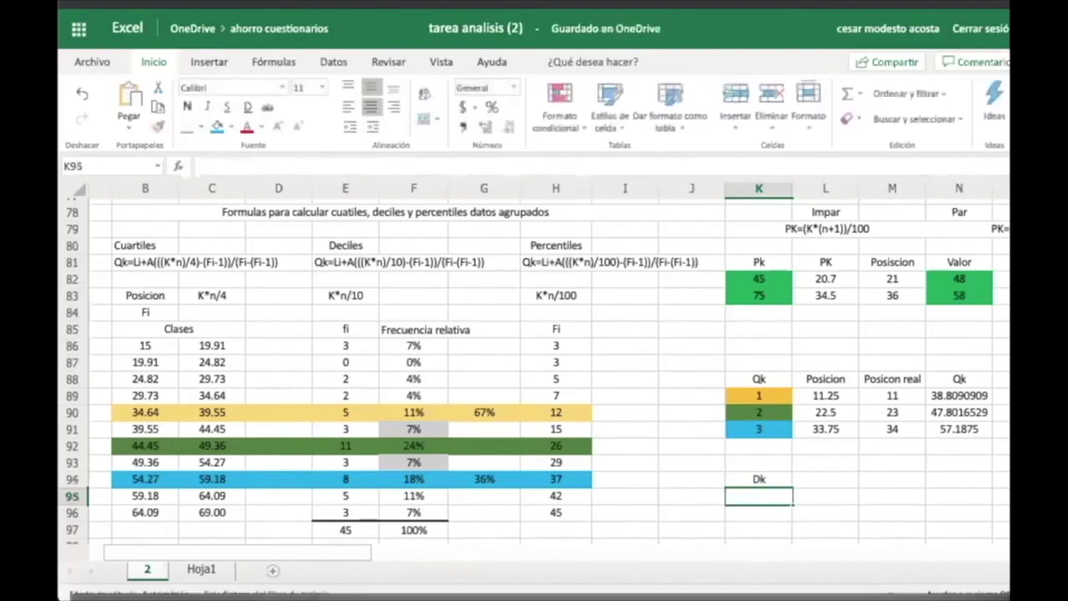
type("45")
key("Return")
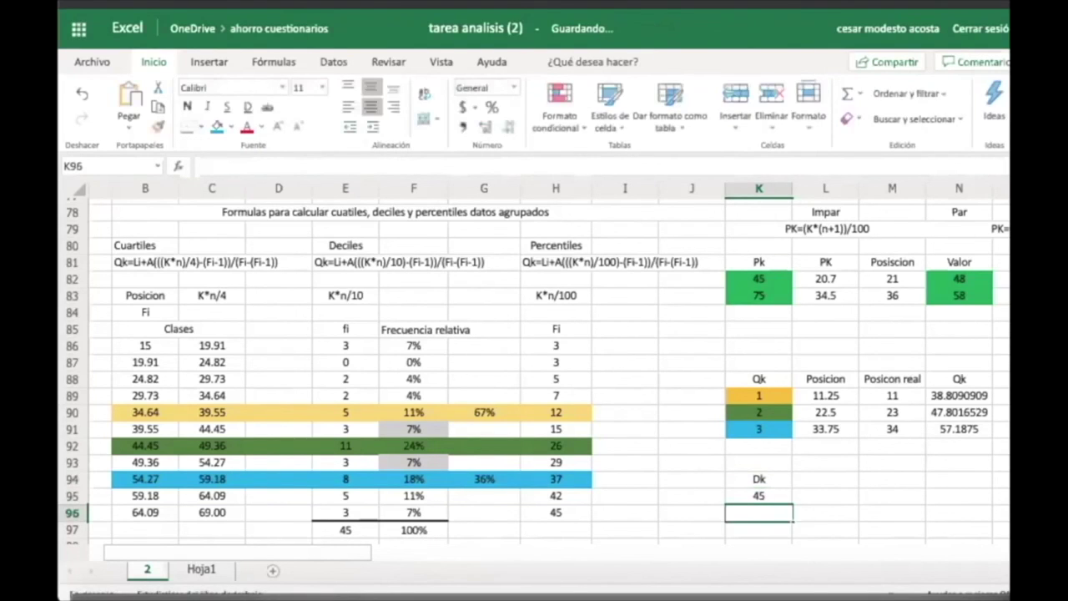
type("75")
key("Return")
type("85")
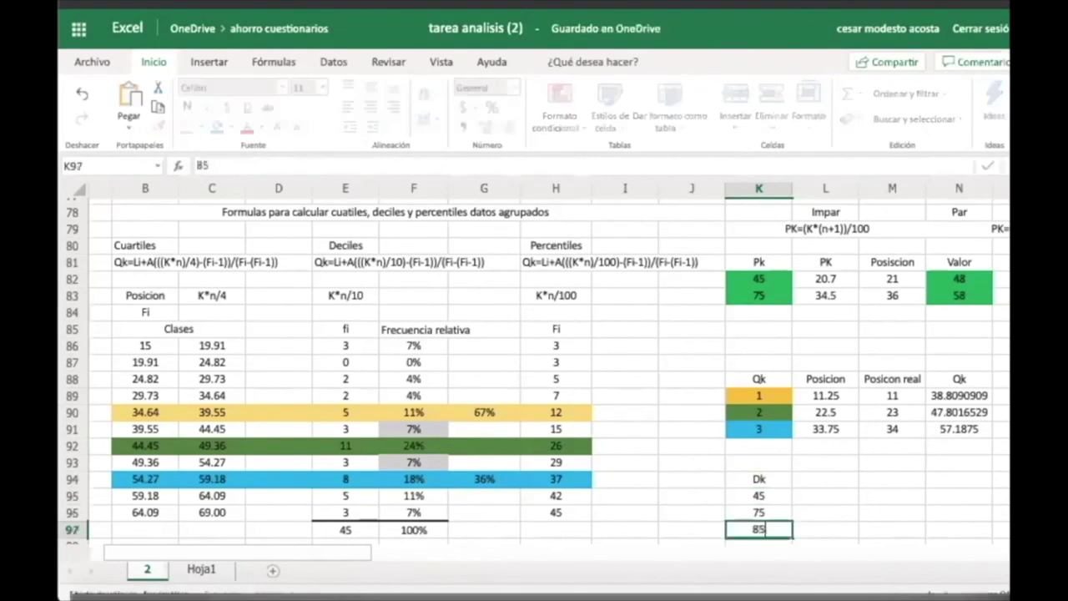
key("Return")
Enter 50, 70 and 90 under the Dk heading in K95:K97.
key("Up")
key("Up")
key("Up")
key("Up")
type("50")
key("Return")
type("70")
key("Return")
type("90")
key("Return")
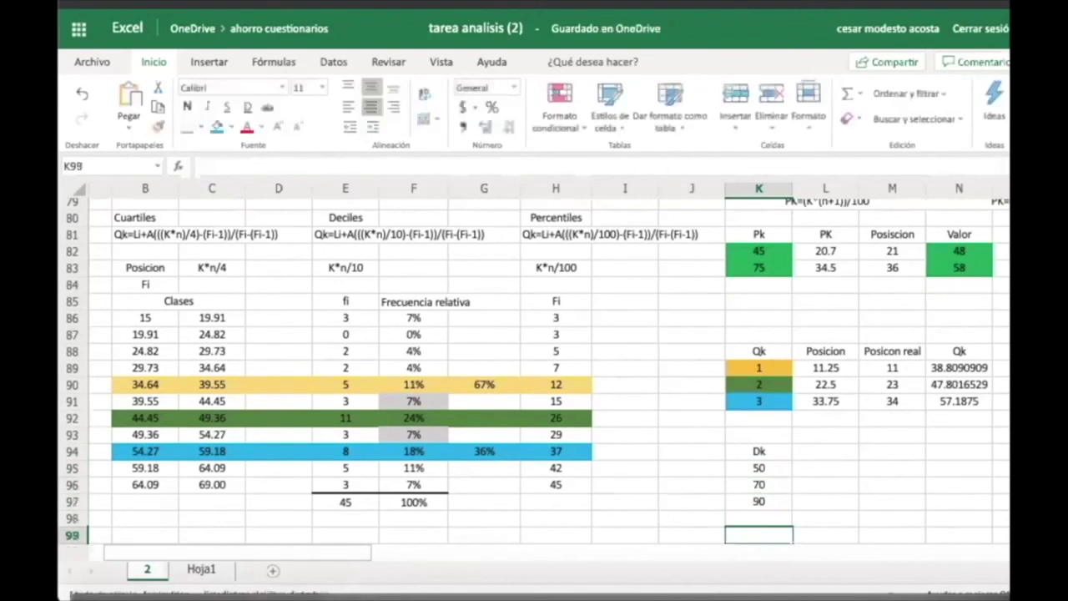
Enter the heading Pk in K99 and list the percentiles 45, 75 and 95 below it in K100:K102.
type("per")
key("BackSpace")
key("BackSpace")
key("BackSpace")
type("Pk")
key("Return")
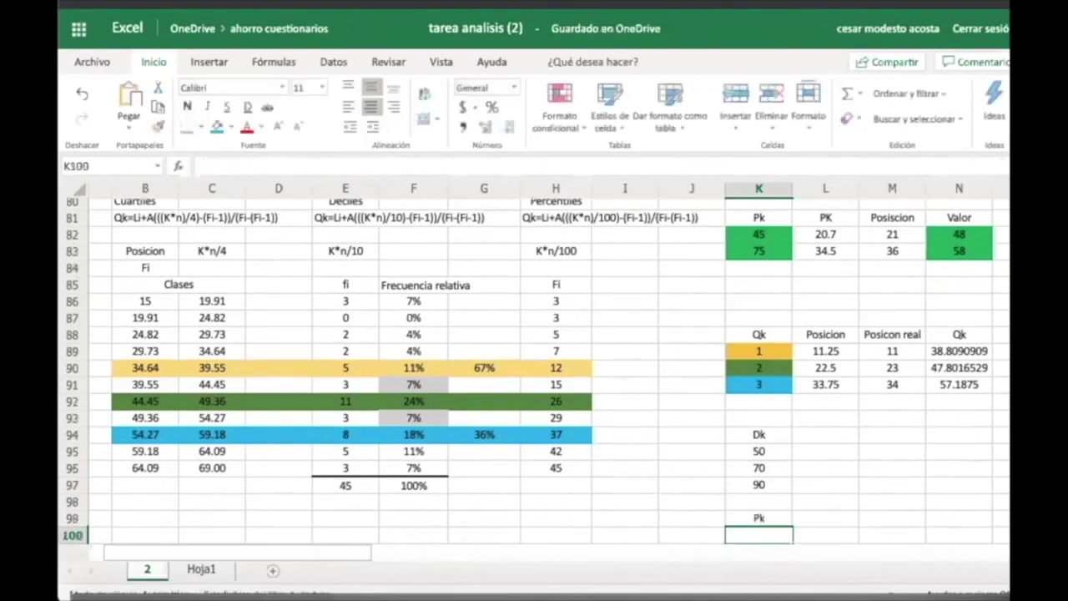
type("45")
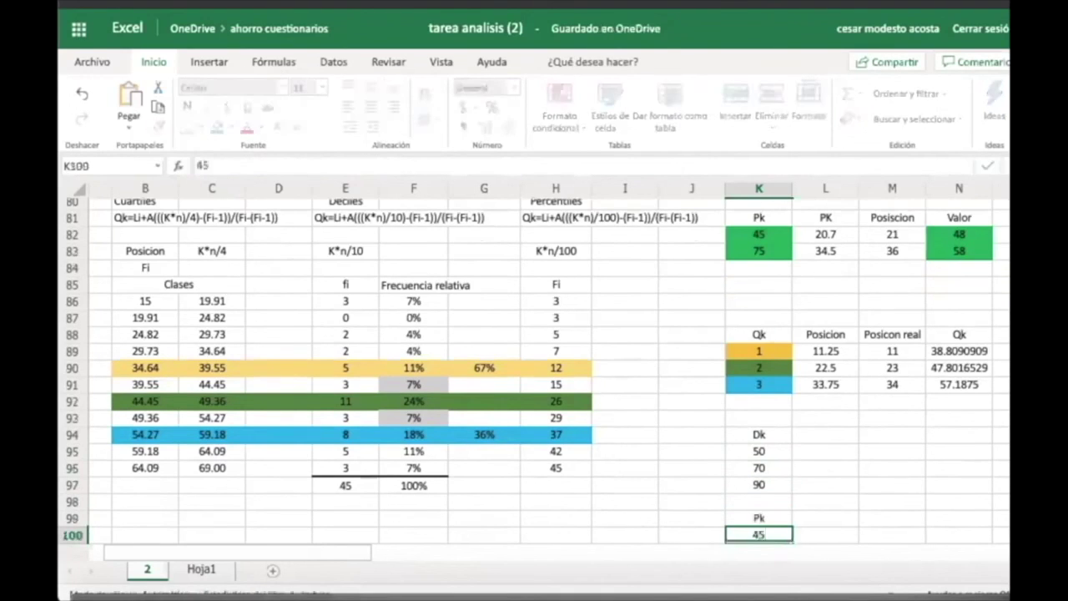
key("Return")
type("75")
key("Return")
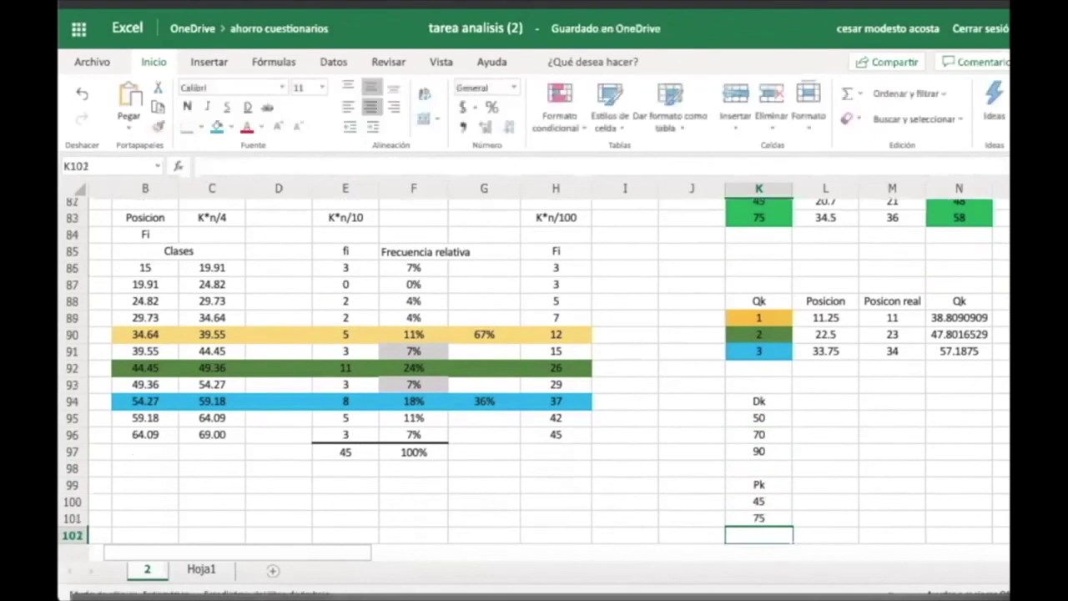
type("95")
key("Return")
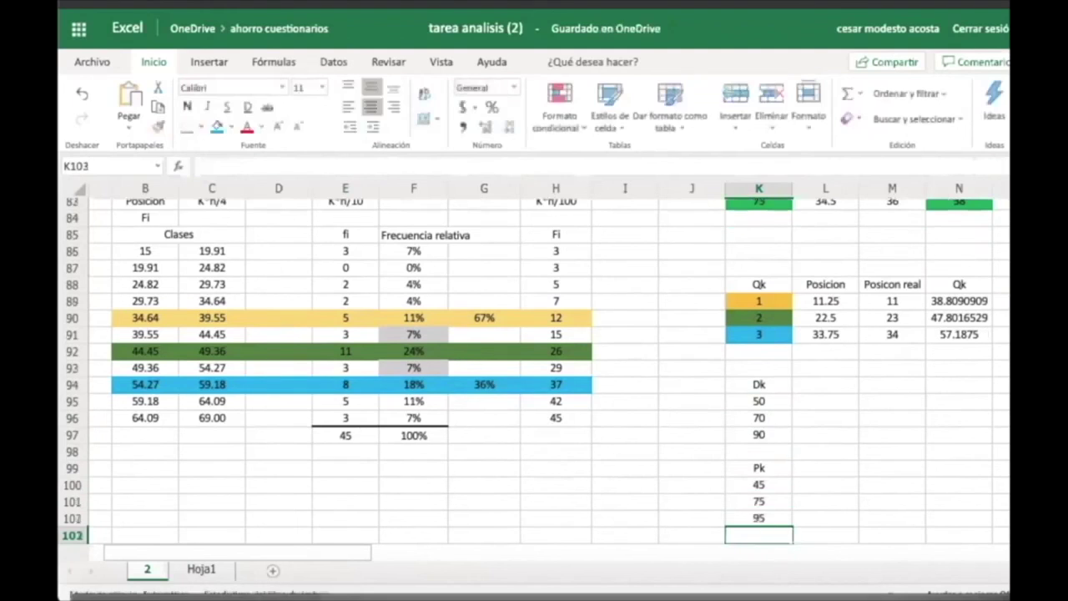
scroll(763, 451, "up", 5)
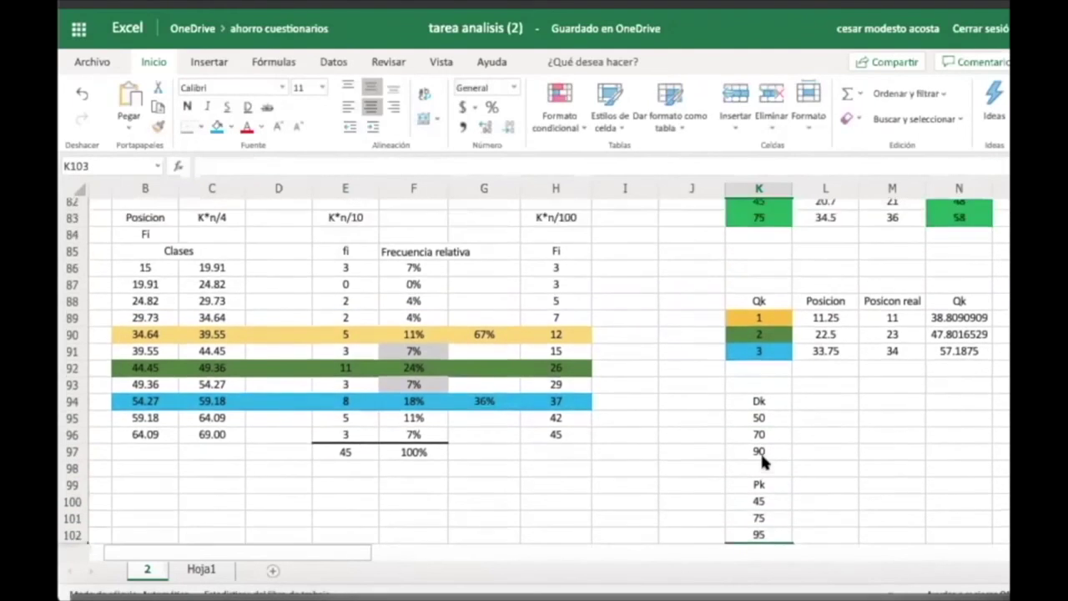
scroll(766, 456, "up", 1)
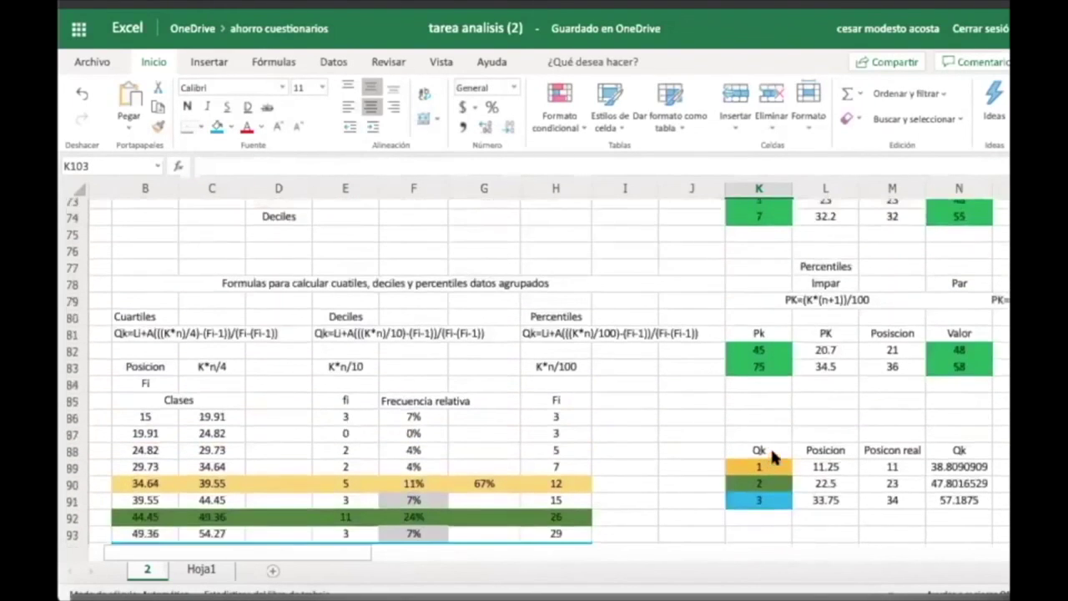
scroll(768, 444, "down", 2)
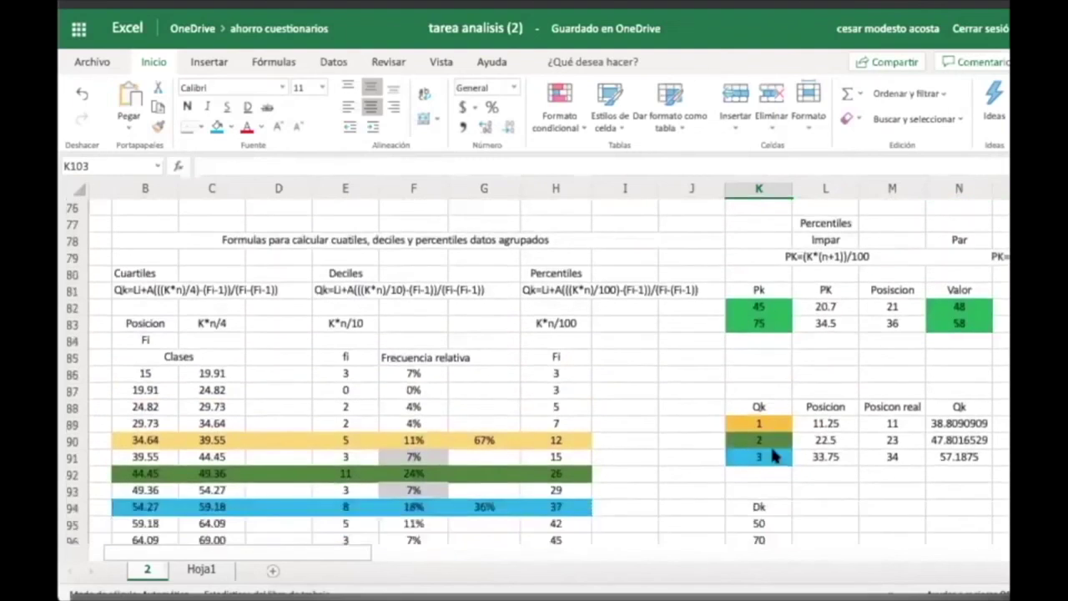
scroll(774, 454, "down", 1)
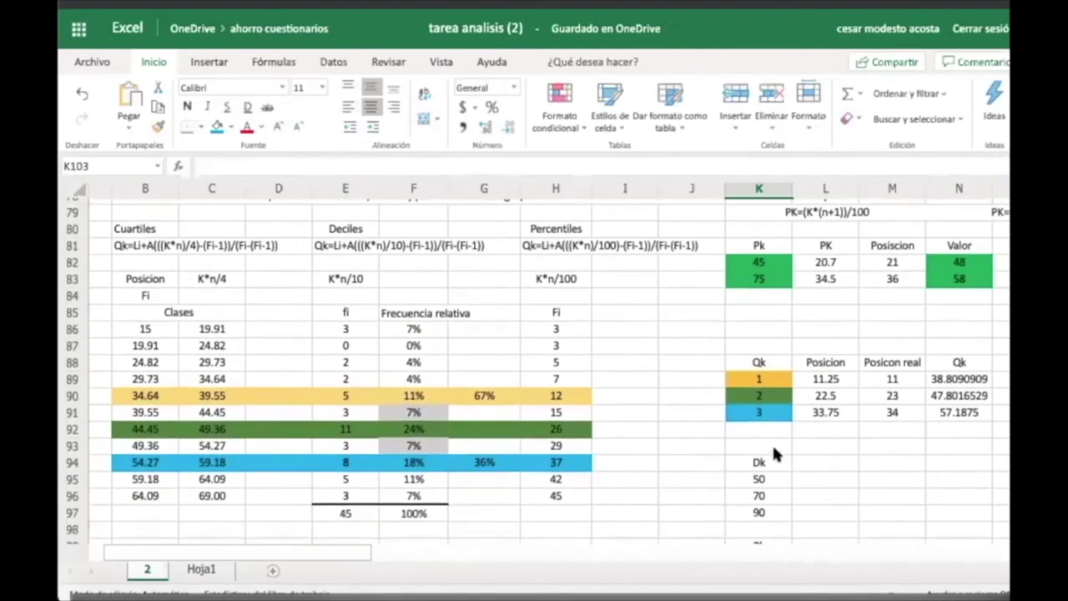